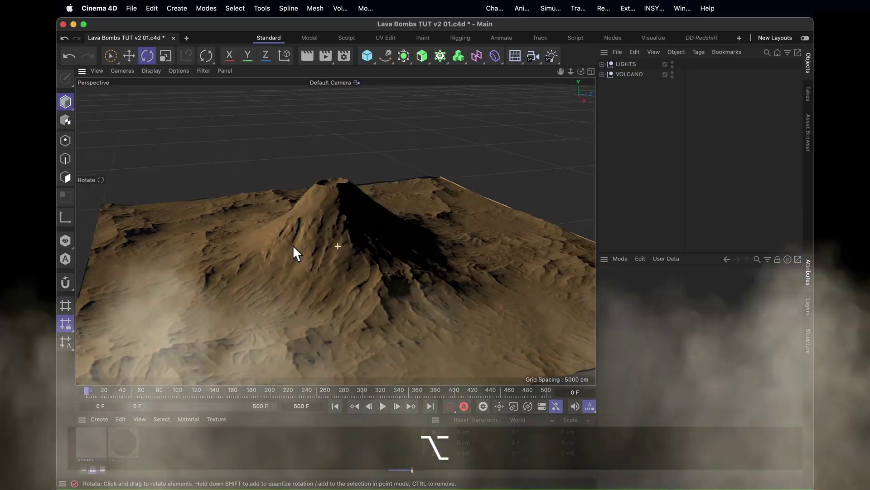
pyautogui.keyDown('alt'); pyautogui.moveTo(293, 244); pyautogui.dragTo(284, 263); pyautogui.keyUp('alt')
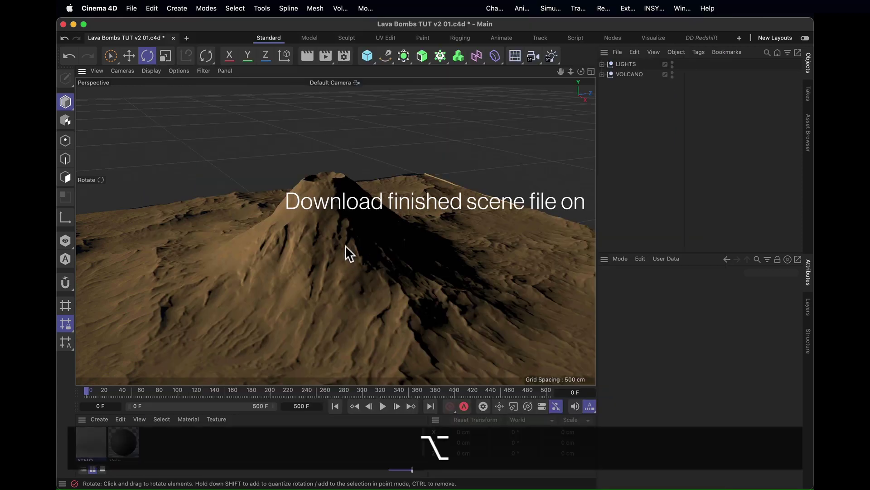
pyautogui.keyDown('alt'); pyautogui.moveTo(343, 247); pyautogui.dragTo(228, 242); pyautogui.keyUp('alt')
# Add an X-Particles xpEmitter to the volcano scene.
pyautogui.keyDown('alt'); pyautogui.moveTo(375, 227); pyautogui.dragTo(358, 263); pyautogui.keyUp('alt')
pyautogui.click(649, 9)
pyautogui.moveTo(680, 51)
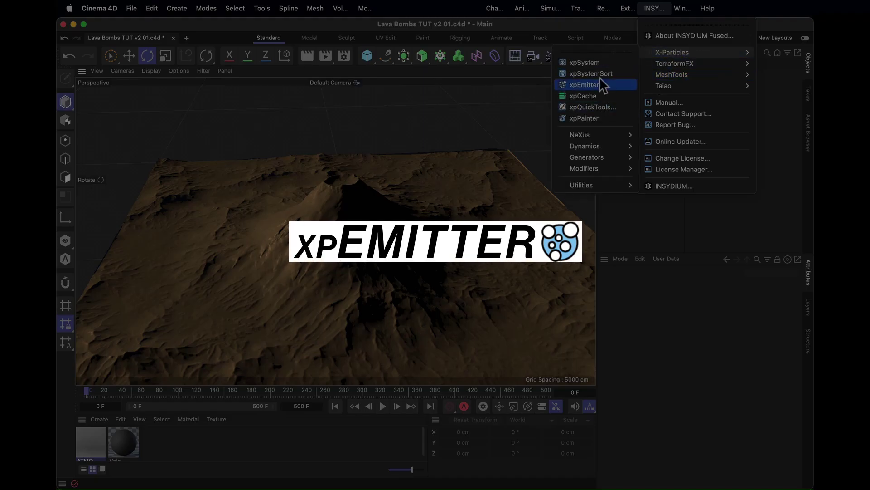
pyautogui.click(584, 84)
# Raise the emitter to the volcano's crater and pitch it about 88° so it lies flat and emits upward.
pyautogui.press('e')
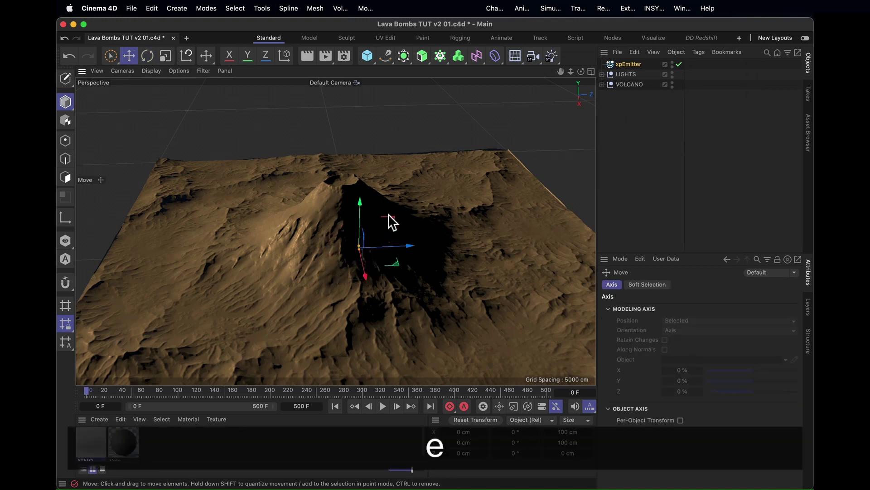
pyautogui.moveTo(386, 211); pyautogui.dragTo(367, 150)
pyautogui.keyDown('alt'); pyautogui.moveTo(339, 186); pyautogui.dragTo(460, 164, button='right'); pyautogui.keyUp('alt')
pyautogui.keyDown('alt'); pyautogui.moveTo(378, 160); pyautogui.dragTo(377, 281); pyautogui.keyUp('alt')
pyautogui.press('r')
pyautogui.moveTo(329, 200); pyautogui.dragTo(292, 280)
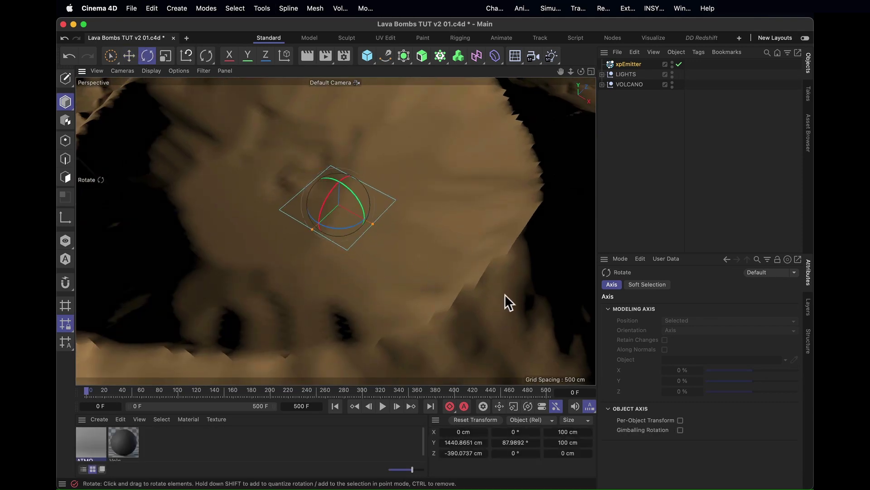
# Fine-position the emitter inside the crater at about X -109, Y 1407 and Z -391 cm.
pyautogui.click(625, 64)
pyautogui.press('e')
pyautogui.keyDown('alt'); pyautogui.moveTo(353, 248); pyautogui.dragTo(381, 220); pyautogui.keyUp('alt')
pyautogui.moveTo(391, 153); pyautogui.dragTo(315, 193)
# Give the emitter a Circle shape with a disc radius of 100 cm and a cone angle of 20°.
pyautogui.click(627, 63)
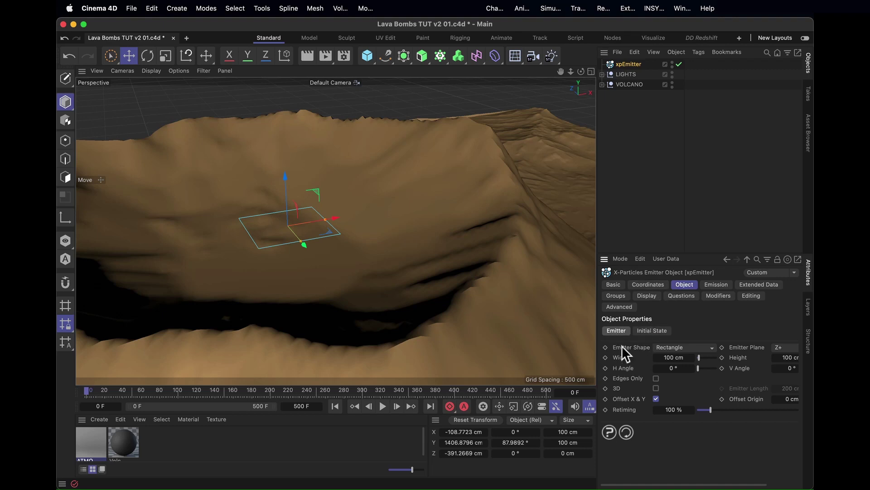
pyautogui.click(660, 348)
pyautogui.click(674, 371)
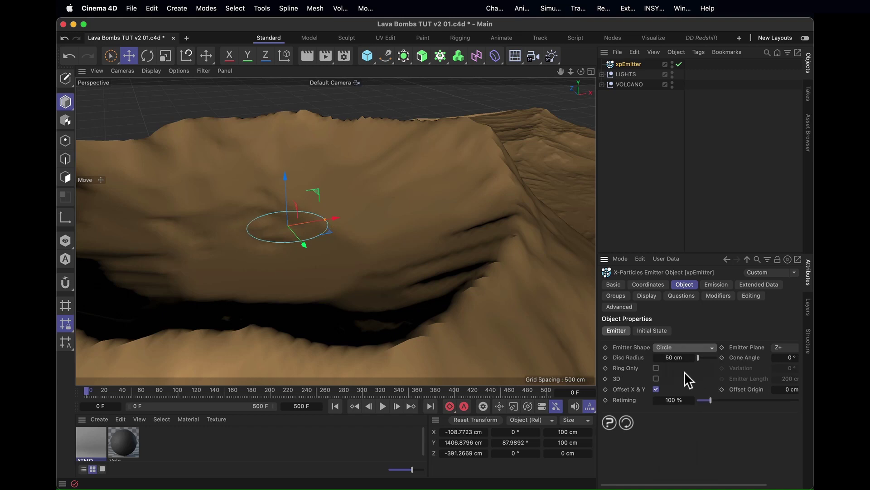
pyautogui.moveTo(697, 357); pyautogui.dragTo(703, 366)
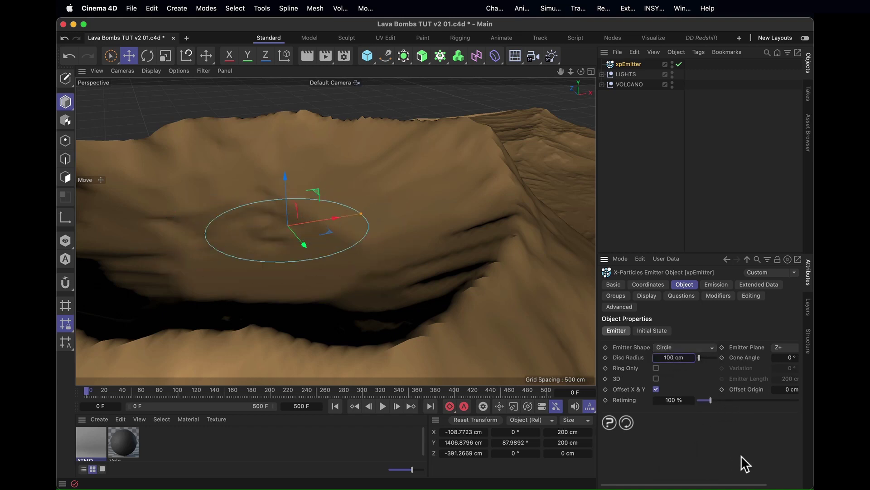
pyautogui.hscroll(2, 720, 399)
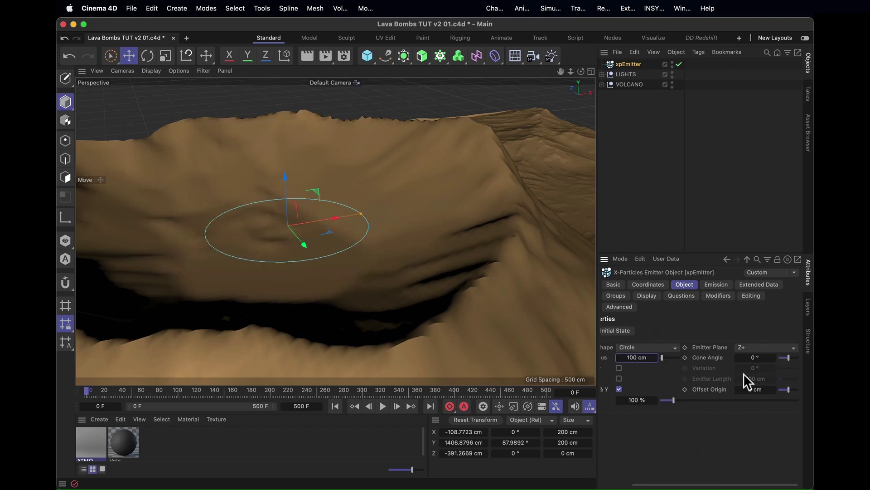
pyautogui.write('20')
pyautogui.press('Return')
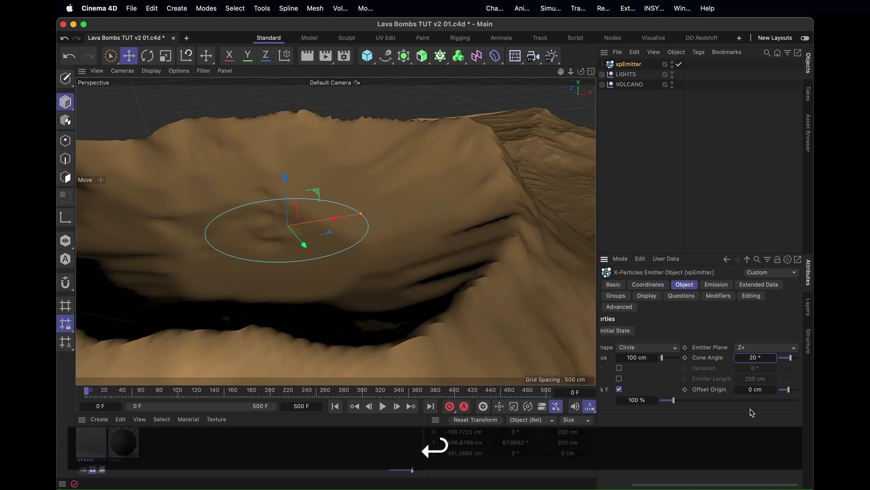
# Play back the continuous particle emission from the crater and return the timeline to the start.
pyautogui.keyDown('alt'); pyautogui.scroll(-5, 319, 227); pyautogui.keyUp('alt')
pyautogui.keyDown('alt'); pyautogui.moveTo(430, 297); pyautogui.dragTo(352, 336); pyautogui.keyUp('alt')
pyautogui.click(382, 406)
pyautogui.keyDown('alt'); pyautogui.moveTo(410, 243); pyautogui.dragTo(390, 274); pyautogui.keyUp('alt')
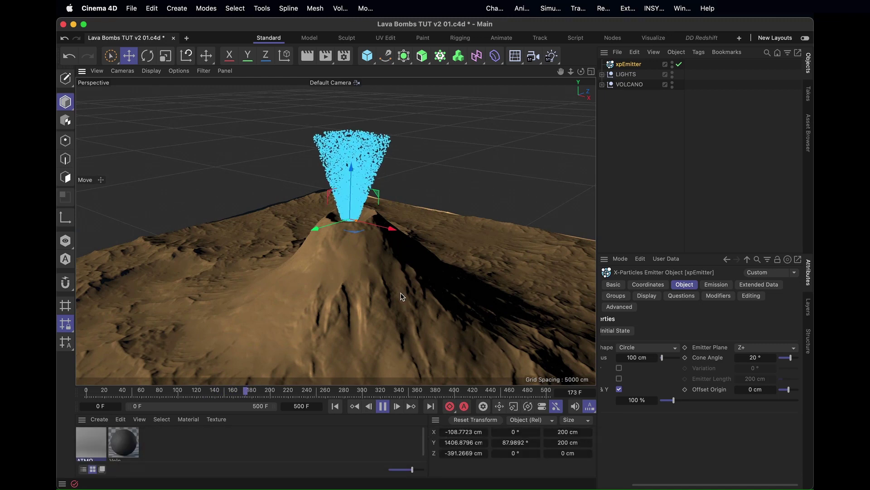
pyautogui.click(335, 406)
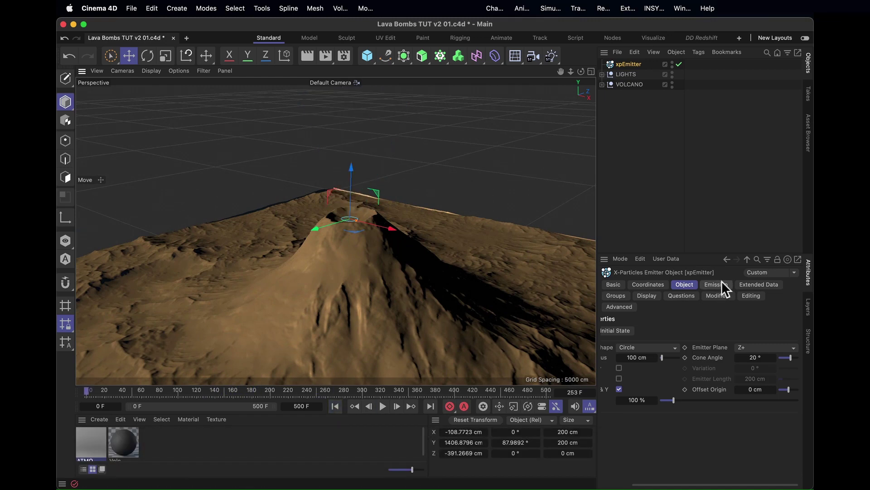
# Switch the emitter's emission to Shot with a shot time of 20 F.
pyautogui.click(721, 283)
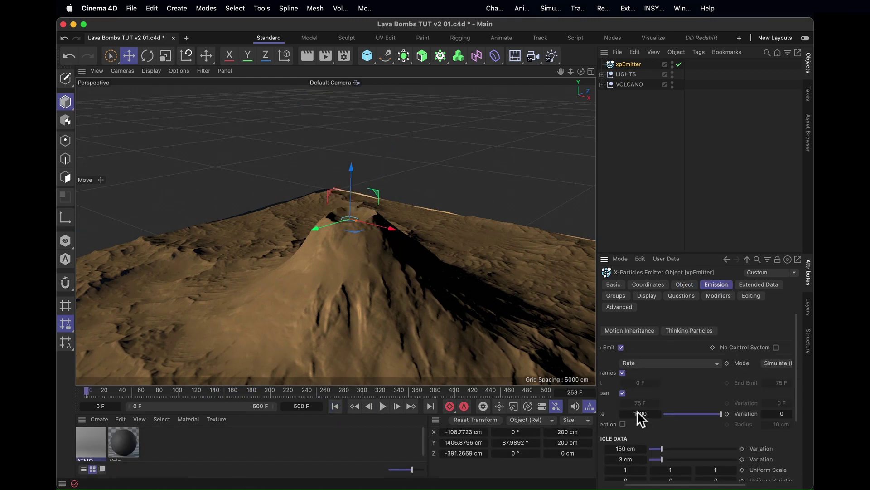
pyautogui.click(669, 355)
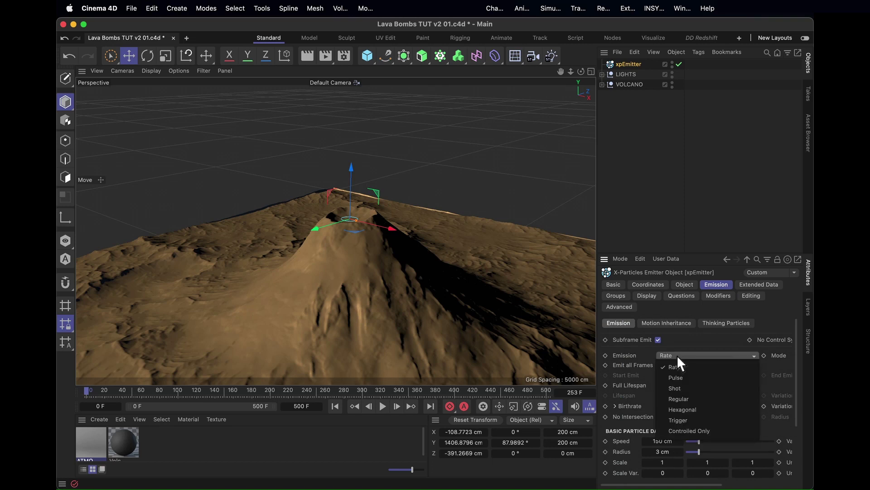
pyautogui.click(684, 389)
pyautogui.press('Tab')
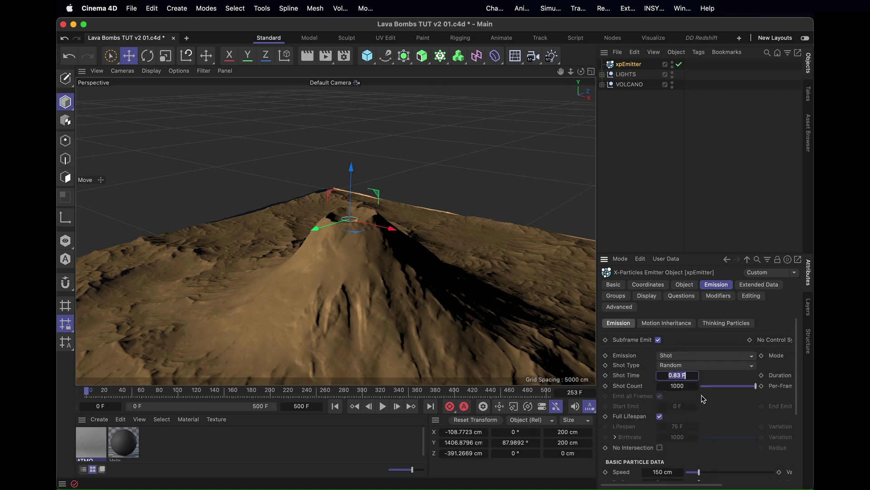
pyautogui.write('20')
pyautogui.press('Return')
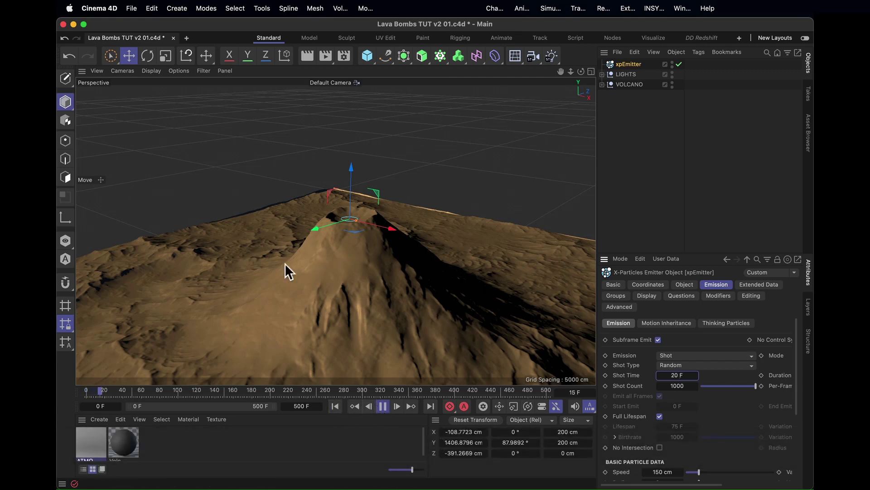
# Preview the timed particle shot rising above the crater and rewind to the first frame.
pyautogui.moveTo(358, 202)
pyautogui.keyDown('alt'); pyautogui.mouseDown(button='right')
pyautogui.moveTo(432, 186)
pyautogui.moveTo(371, 203)
pyautogui.mouseUp(button='right'); pyautogui.keyUp('alt')
pyautogui.keyDown('alt'); pyautogui.moveTo(371, 203); pyautogui.dragTo(379, 282); pyautogui.keyUp('alt')
pyautogui.keyDown('alt'); pyautogui.moveTo(378, 282); pyautogui.dragTo(367, 274, button='right'); pyautogui.keyUp('alt')
pyautogui.keyDown('alt'); pyautogui.moveTo(366, 312); pyautogui.dragTo(365, 292); pyautogui.keyUp('alt')
pyautogui.keyDown('alt'); pyautogui.moveTo(366, 292); pyautogui.dragTo(321, 319, button='right'); pyautogui.keyUp('alt')
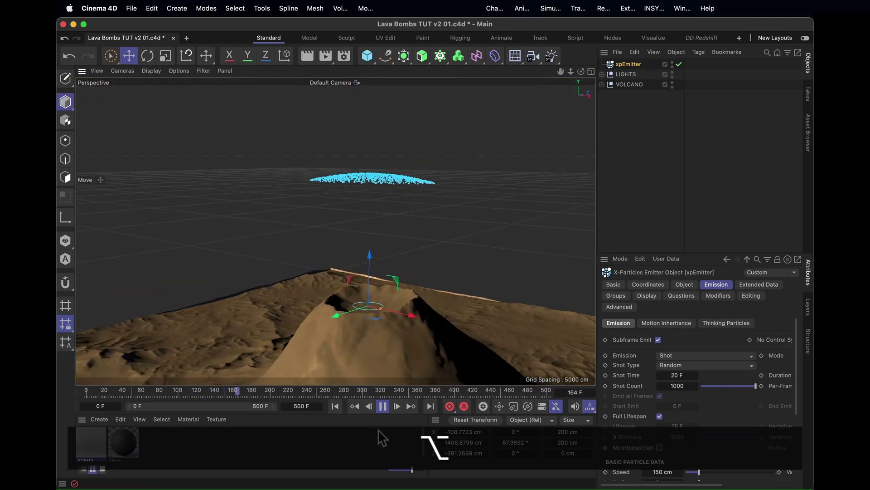
pyautogui.click(383, 405)
pyautogui.click(336, 406)
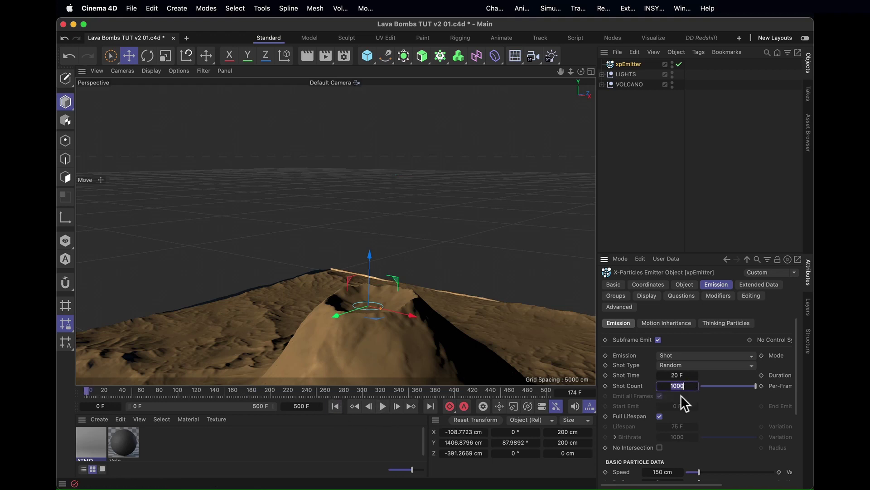
# Increase the emitter's shot count to 10000.
pyautogui.press('Right')
pyautogui.write('0')
pyautogui.press('Return')
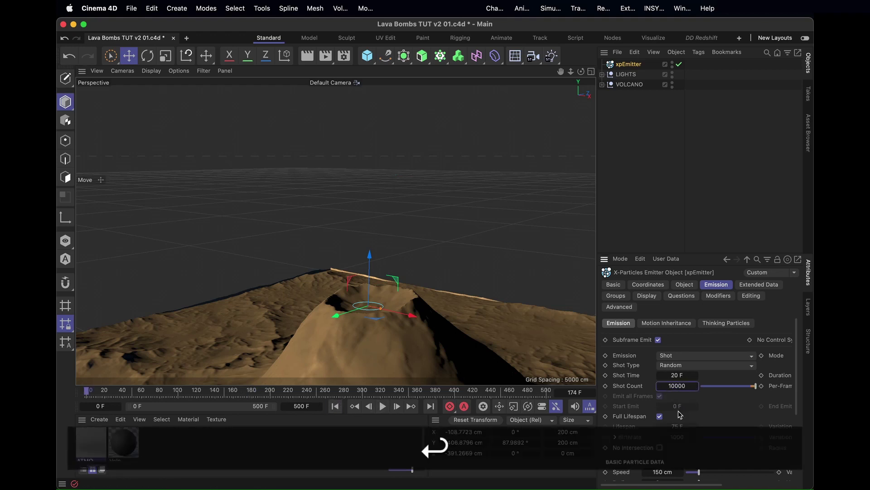
# Play the simulation briefly to check the denser particle shot, and rewind to the first frame.
pyautogui.click(383, 406)
pyautogui.keyDown('alt'); pyautogui.moveTo(421, 320); pyautogui.dragTo(341, 321); pyautogui.keyUp('alt')
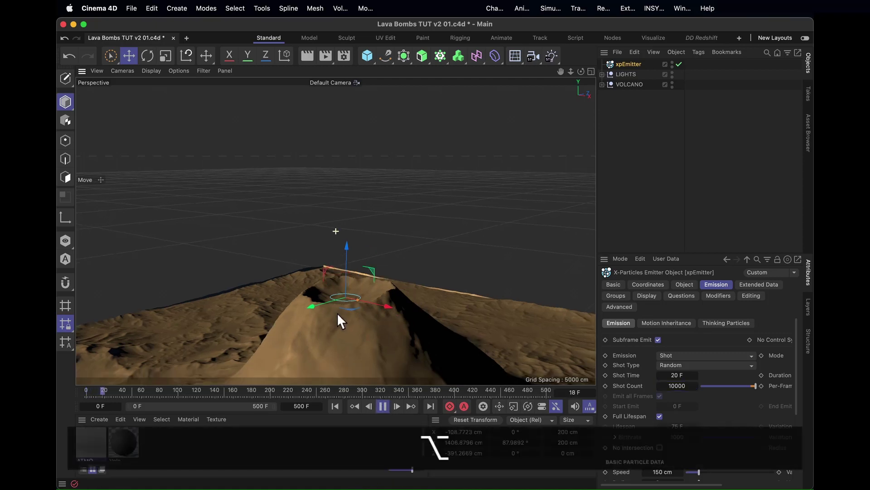
pyautogui.click(384, 406)
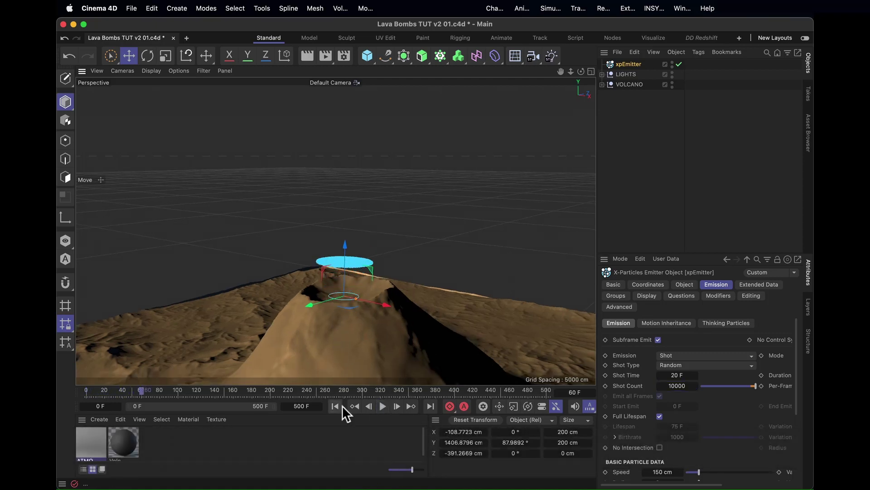
pyautogui.click(336, 406)
# Turn off Full Lifespan and set the particle lifespan to 400 F with a variation of 400 F.
pyautogui.scroll(-5, 666, 391)
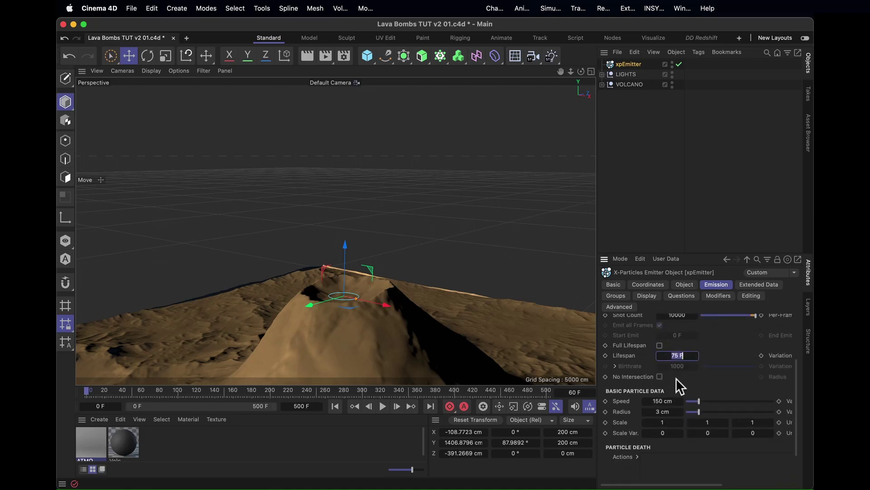
pyautogui.write('400')
pyautogui.press('Return')
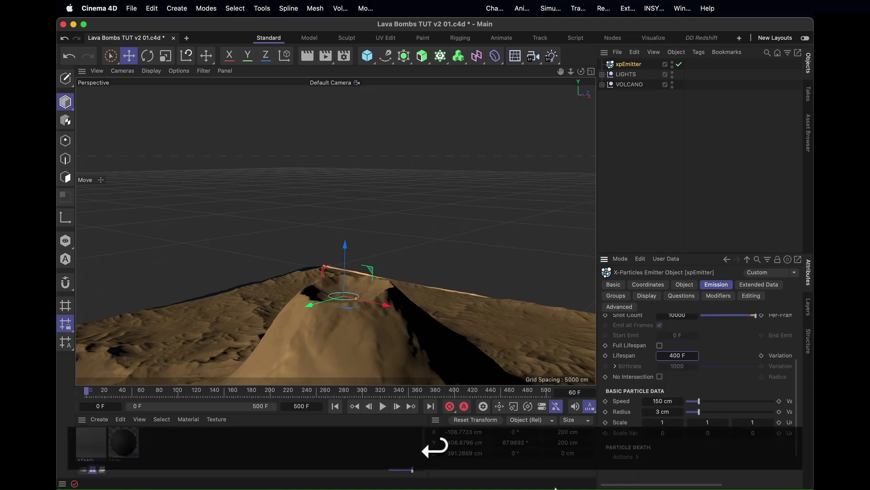
pyautogui.hscroll(4, 724, 352)
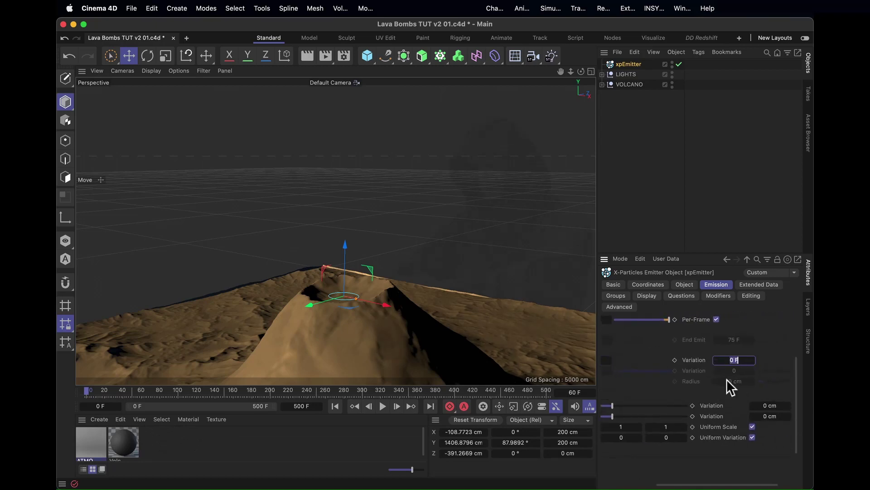
pyautogui.write('400')
pyautogui.press('Return')
pyautogui.hscroll(-4, 645, 379)
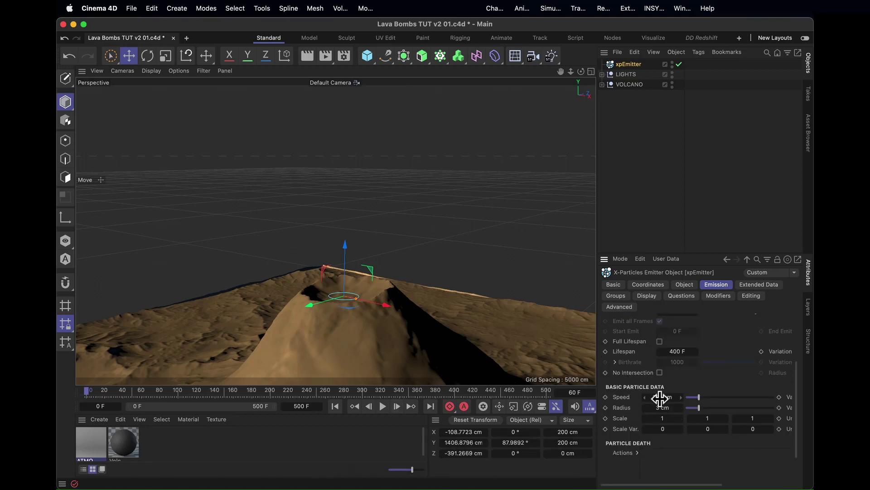
# Set the particle speed to 500 cm with a variation of 300 cm.
pyautogui.click(660, 397)
pyautogui.write('500')
pyautogui.press('Return')
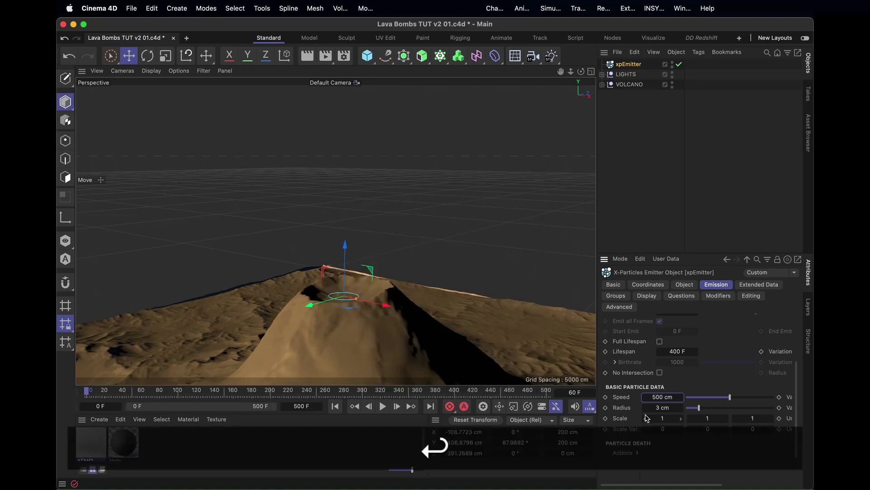
pyautogui.hscroll(4, 712, 375)
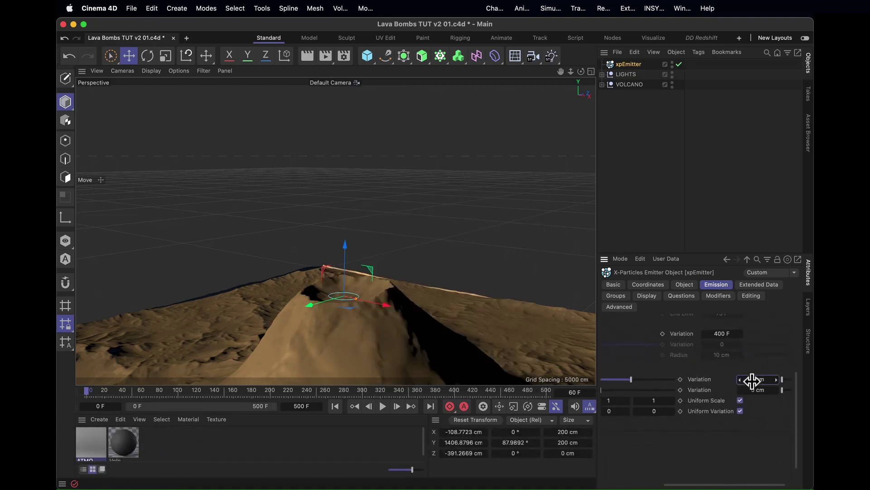
pyautogui.write('300')
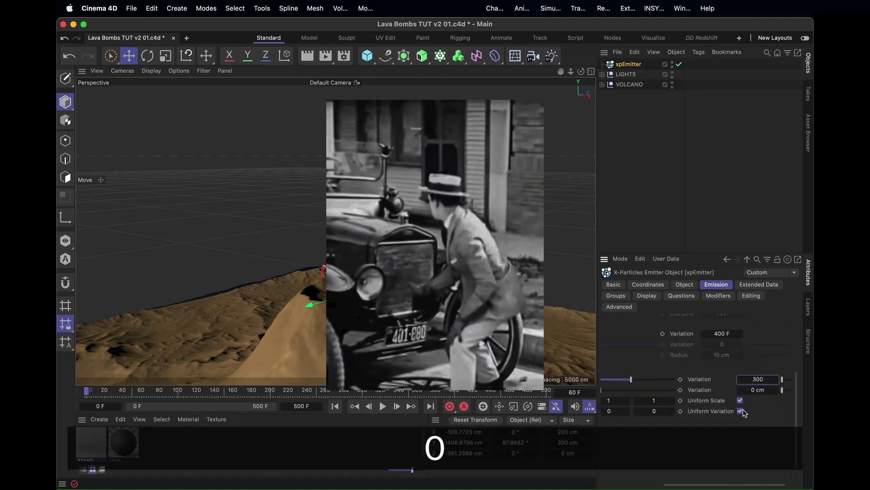
pyautogui.press('Return')
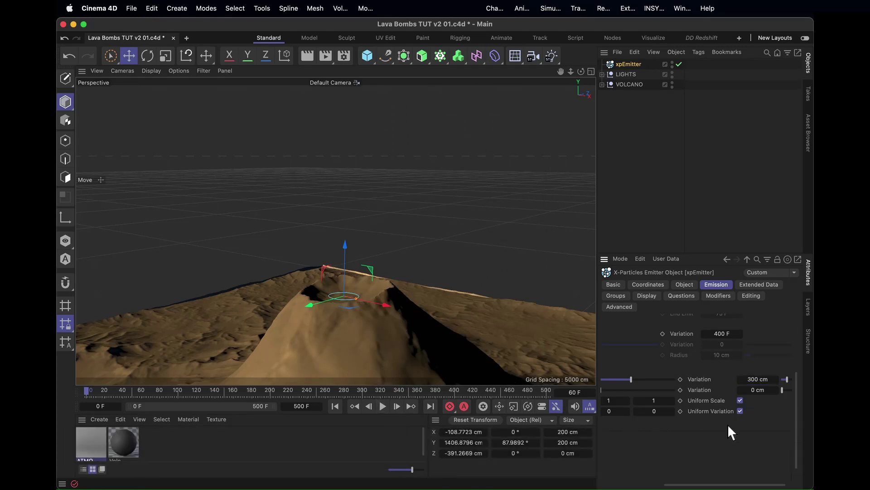
# Set the particle radius to 2 cm with a variation of 1.5 cm.
pyautogui.hscroll(-3, 680, 426)
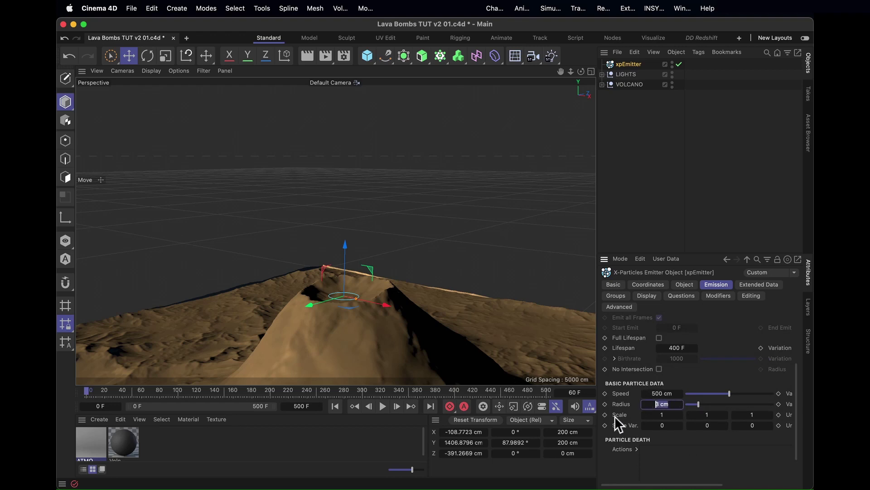
pyautogui.write('2')
pyautogui.press('Return')
pyautogui.hscroll(3, 714, 447)
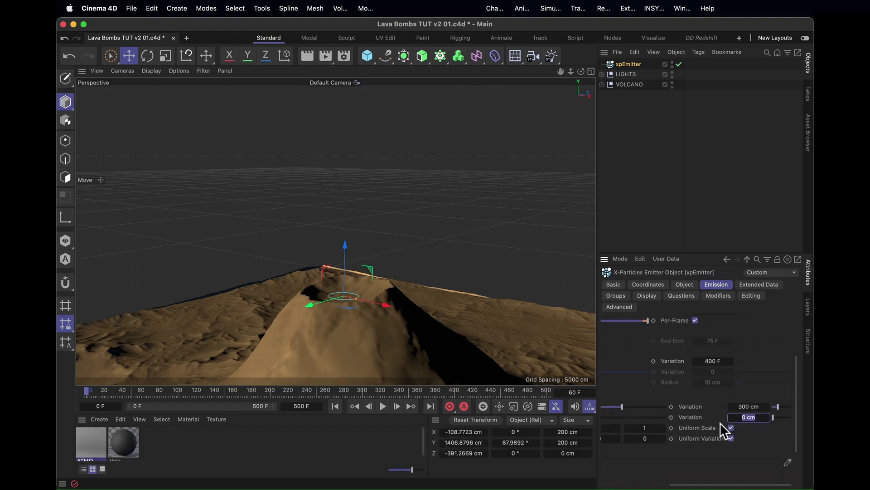
pyautogui.write('1.5')
pyautogui.press('Return')
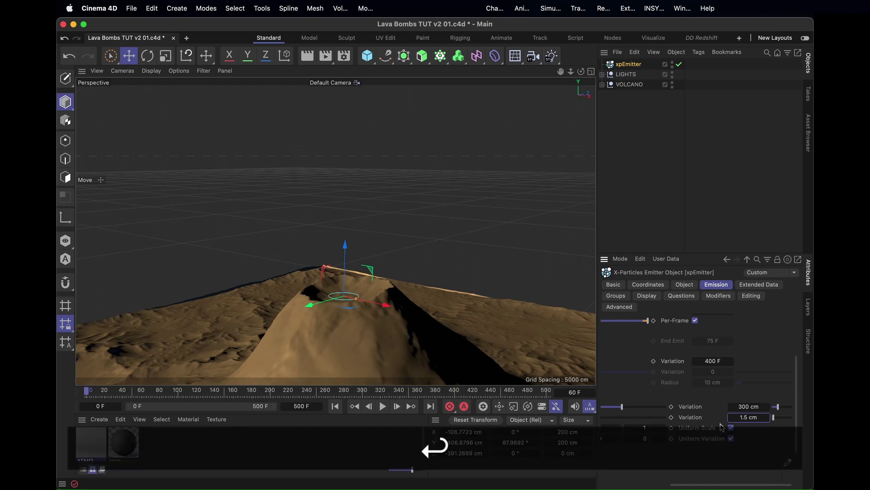
# Play the simulation to check how the particles spread above the volcano, and pause it in mid-eruption.
pyautogui.press('F8')
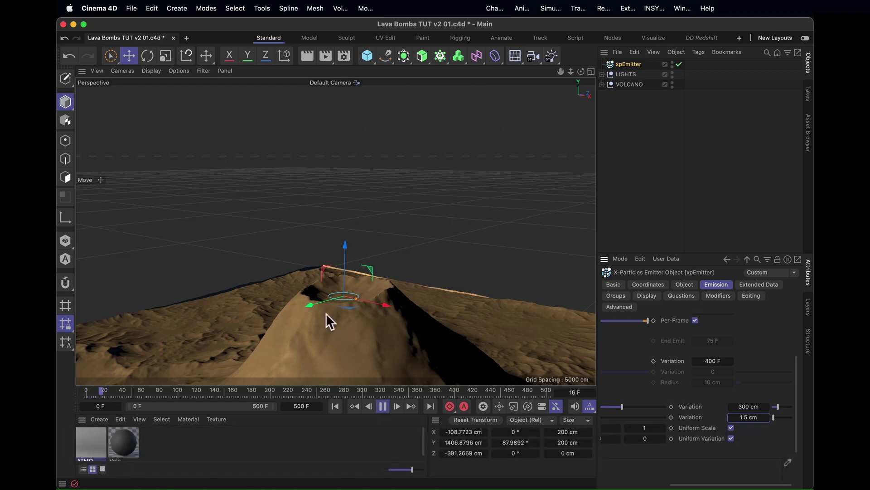
pyautogui.keyDown('alt'); pyautogui.moveTo(345, 279); pyautogui.dragTo(368, 330); pyautogui.keyUp('alt')
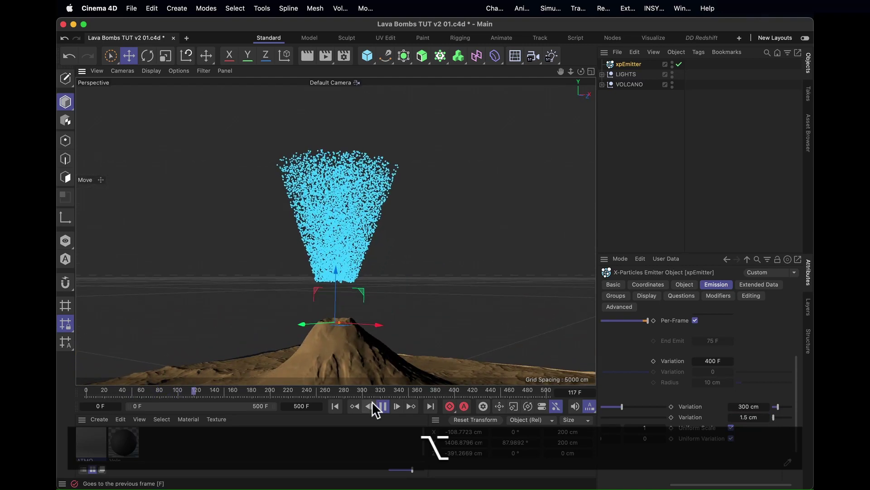
pyautogui.click(381, 406)
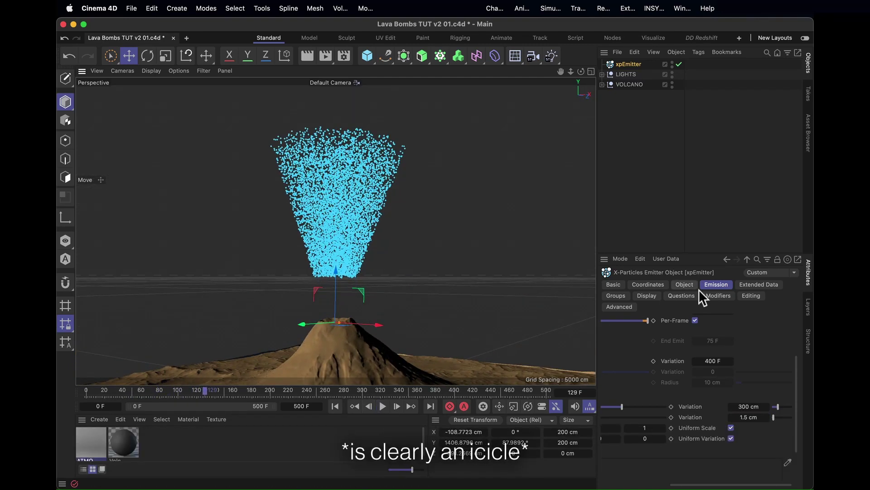
# In the emitter's display settings, set the particle color mode to Gradient (Parameter).
pyautogui.click(646, 296)
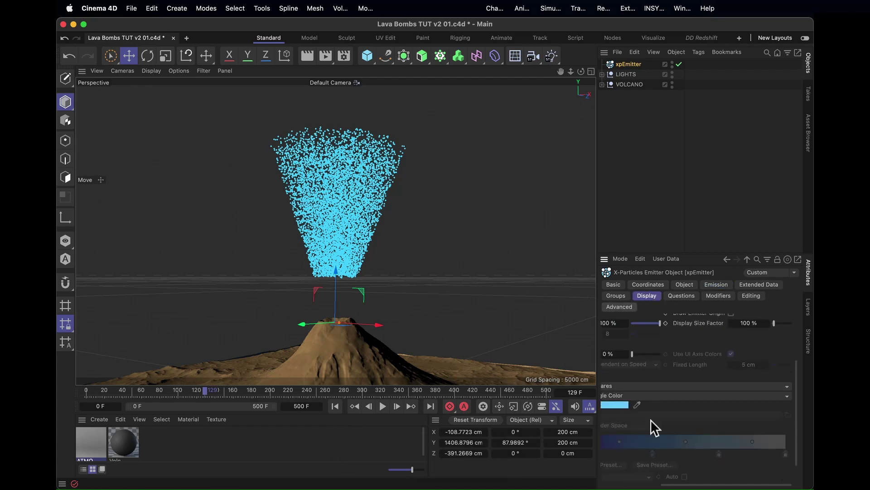
pyautogui.scroll(-2, 632, 368)
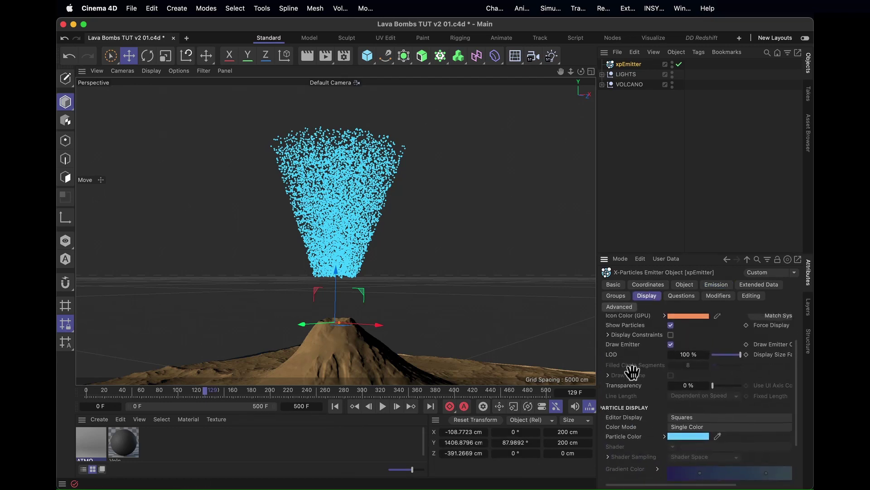
pyautogui.click(681, 413)
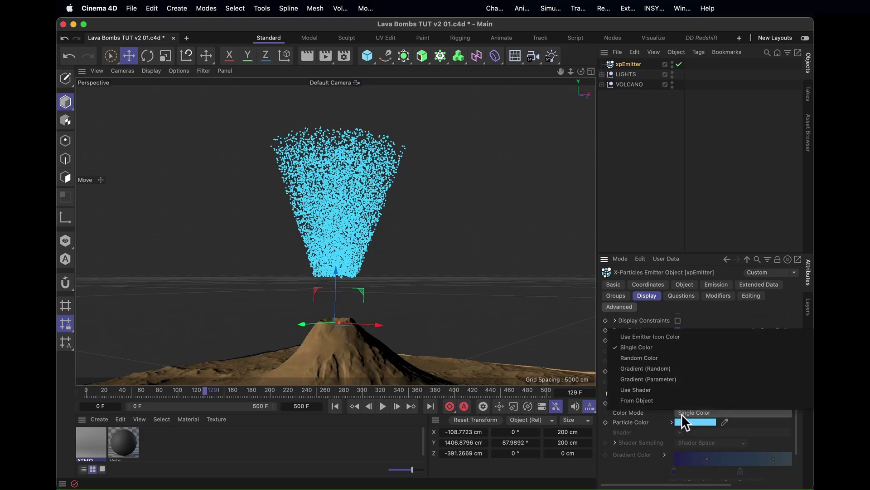
pyautogui.click(657, 379)
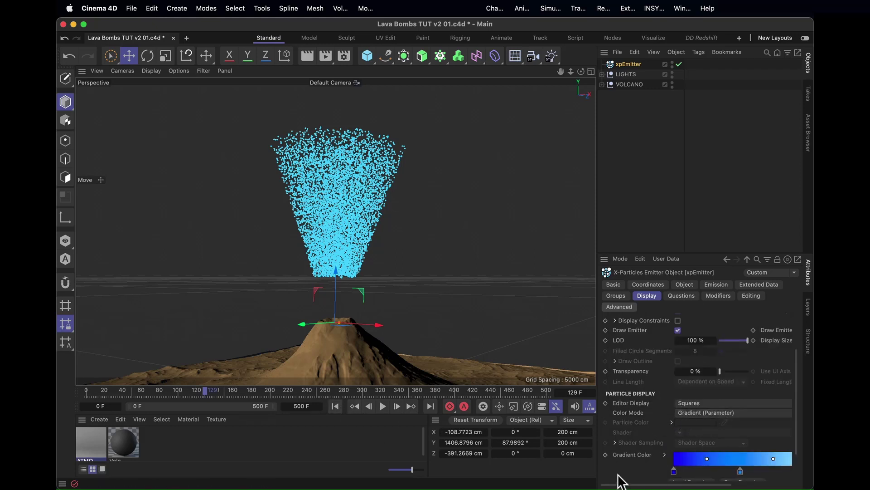
# Load the first Flame preset into the particle gradient color.
pyautogui.scroll(-3, 623, 453)
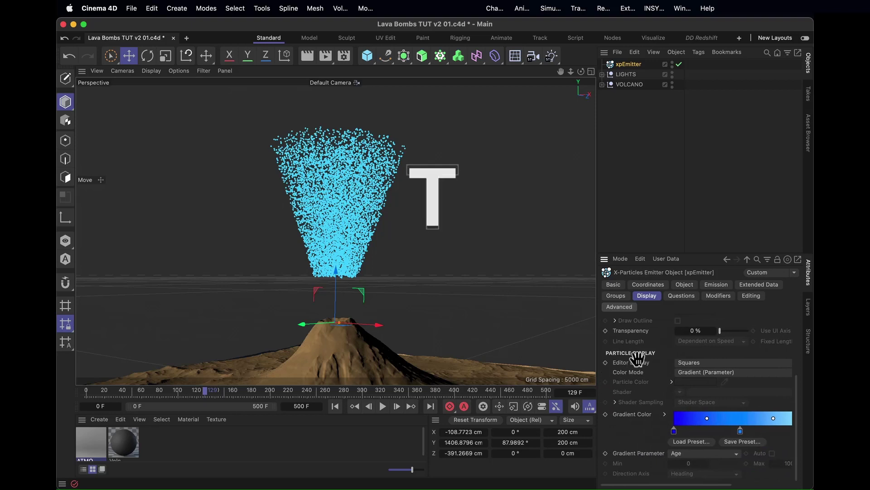
pyautogui.click(679, 442)
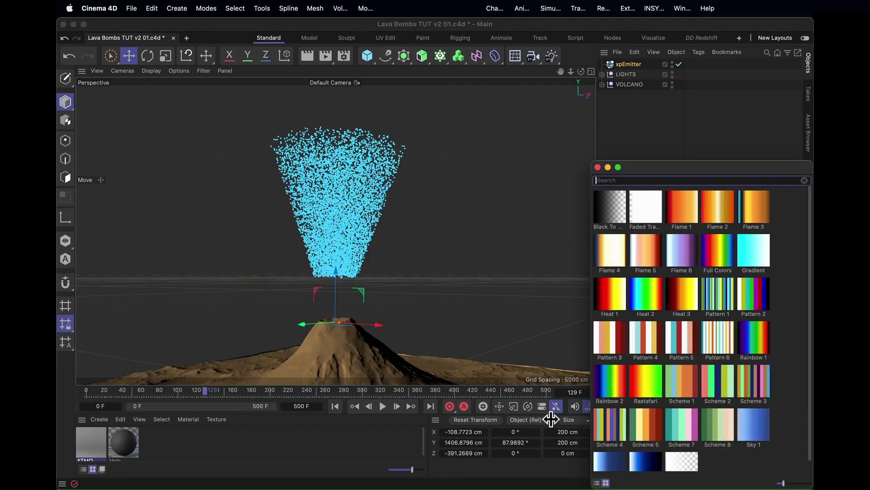
pyautogui.doubleClick(685, 214)
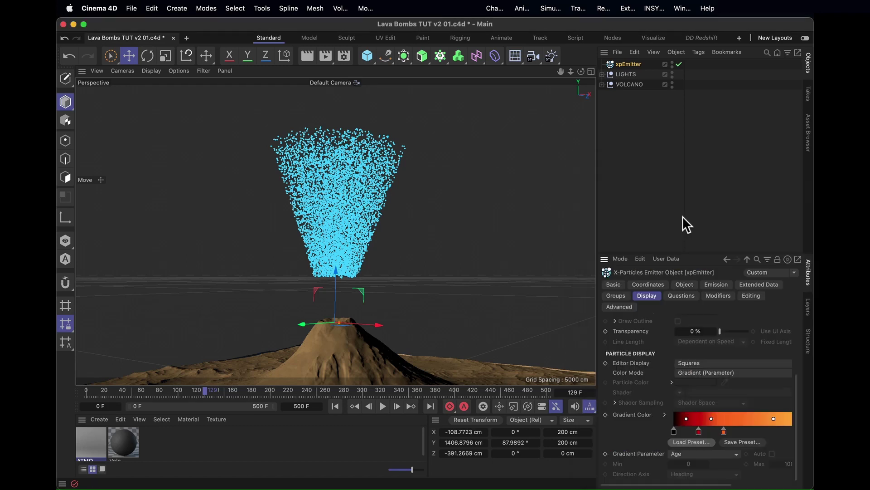
# Play the simulation from the first frame to check the flame colors on the particles, and pause it.
pyautogui.click(335, 406)
pyautogui.click(383, 406)
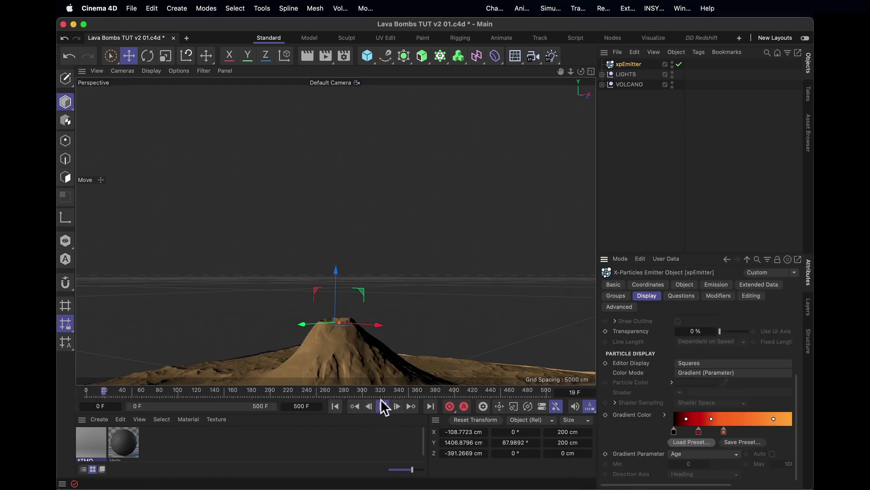
pyautogui.click(383, 406)
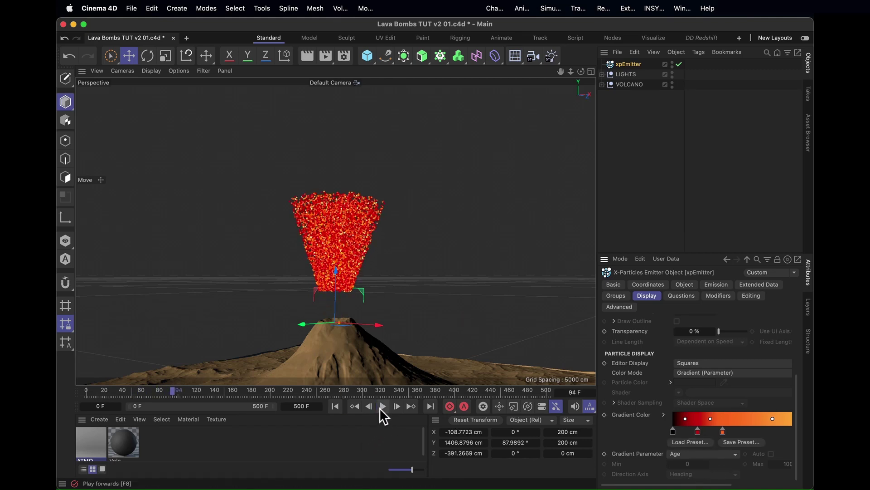
# Continue the playback and examine from several angles how the particle colors change with age above the volcano, then pause it.
pyautogui.click(674, 431)
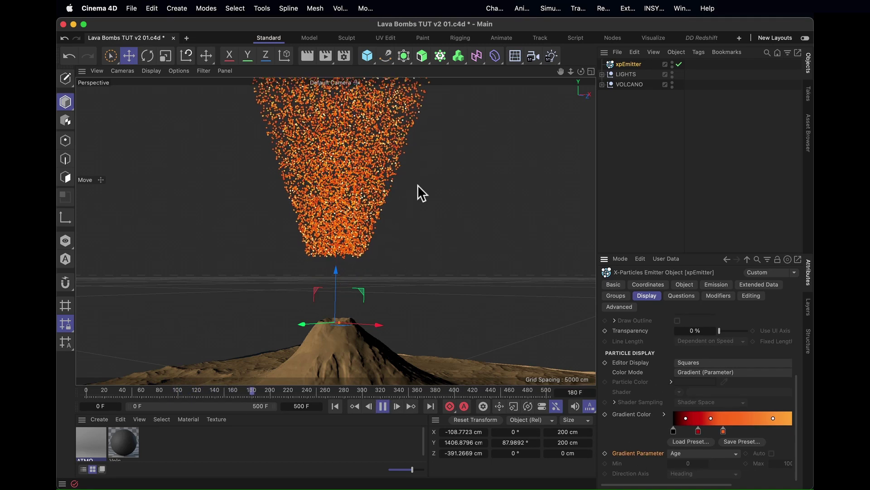
pyautogui.keyDown('alt'); pyautogui.moveTo(398, 313); pyautogui.dragTo(404, 324, button='middle'); pyautogui.keyUp('alt')
pyautogui.keyDown('alt'); pyautogui.moveTo(403, 324); pyautogui.dragTo(374, 323, button='right'); pyautogui.keyUp('alt')
pyautogui.keyDown('alt'); pyautogui.moveTo(374, 323); pyautogui.dragTo(377, 327, button='middle'); pyautogui.keyUp('alt')
pyautogui.keyDown('alt'); pyautogui.moveTo(355, 332); pyautogui.dragTo(346, 327, button='right'); pyautogui.keyUp('alt')
pyautogui.keyDown('alt'); pyautogui.moveTo(366, 312); pyautogui.dragTo(365, 354, button='middle'); pyautogui.keyUp('alt')
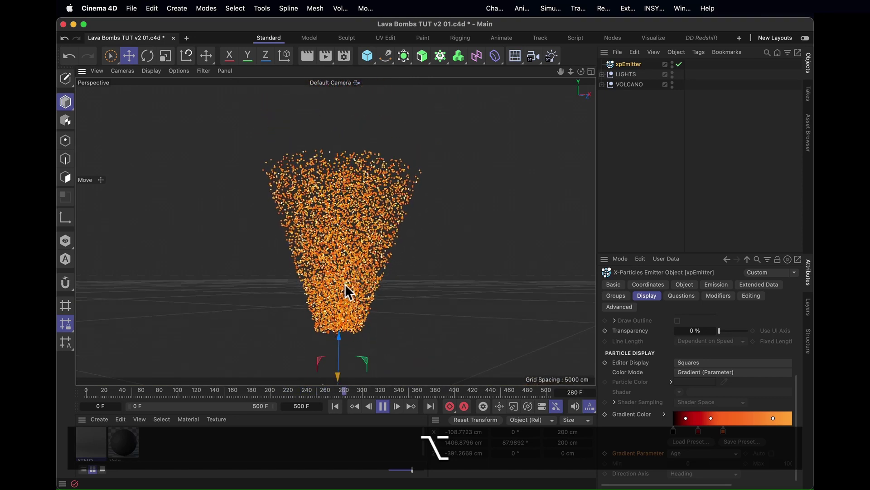
pyautogui.keyDown('alt'); pyautogui.moveTo(346, 285); pyautogui.dragTo(328, 280, button='right'); pyautogui.keyUp('alt')
pyautogui.keyDown('alt'); pyautogui.moveTo(349, 363); pyautogui.dragTo(402, 307); pyautogui.keyUp('alt')
pyautogui.click(383, 406)
pyautogui.keyDown('alt'); pyautogui.moveTo(356, 252); pyautogui.dragTo(392, 281, button='right'); pyautogui.keyUp('alt')
pyautogui.keyDown('alt'); pyautogui.moveTo(346, 305); pyautogui.dragTo(404, 300, button='right'); pyautogui.keyUp('alt')
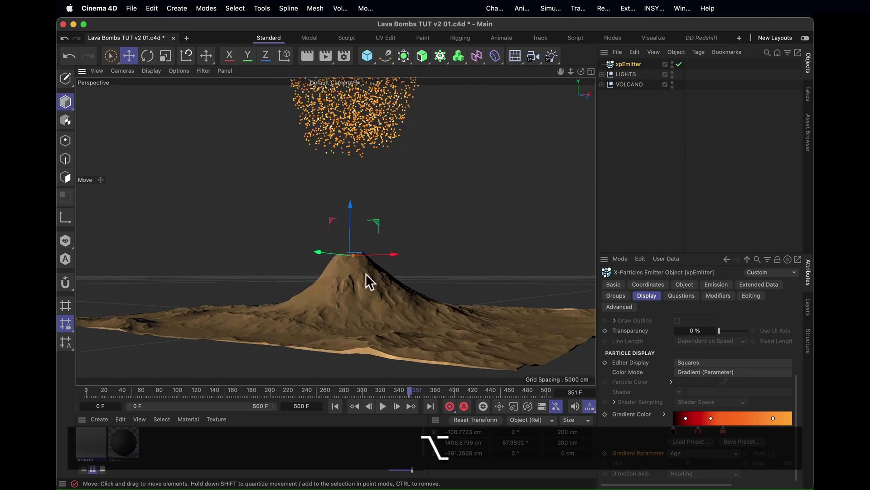
pyautogui.keyDown('alt'); pyautogui.moveTo(365, 272); pyautogui.dragTo(414, 258, button='right'); pyautogui.keyUp('alt')
pyautogui.keyDown('alt'); pyautogui.moveTo(359, 300); pyautogui.dragTo(358, 372, button='middle'); pyautogui.keyUp('alt')
pyautogui.keyDown('alt'); pyautogui.moveTo(345, 335); pyautogui.dragTo(345, 352); pyautogui.keyUp('alt')
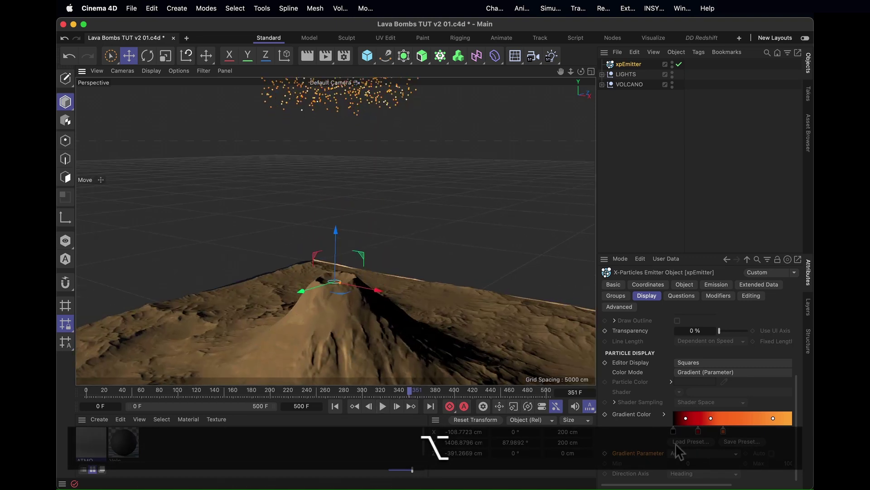
# Invert the particle color gradient and distribute its knots evenly.
pyautogui.rightClick(739, 428)
pyautogui.click(707, 427)
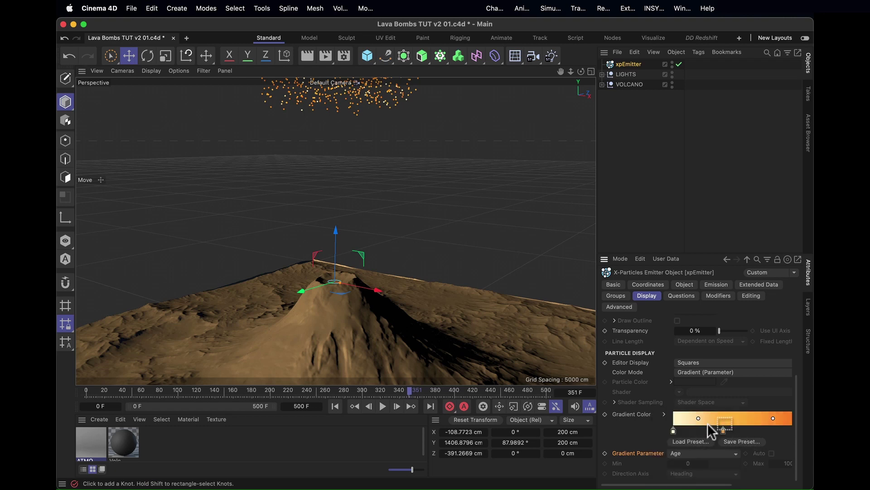
pyautogui.rightClick(748, 428)
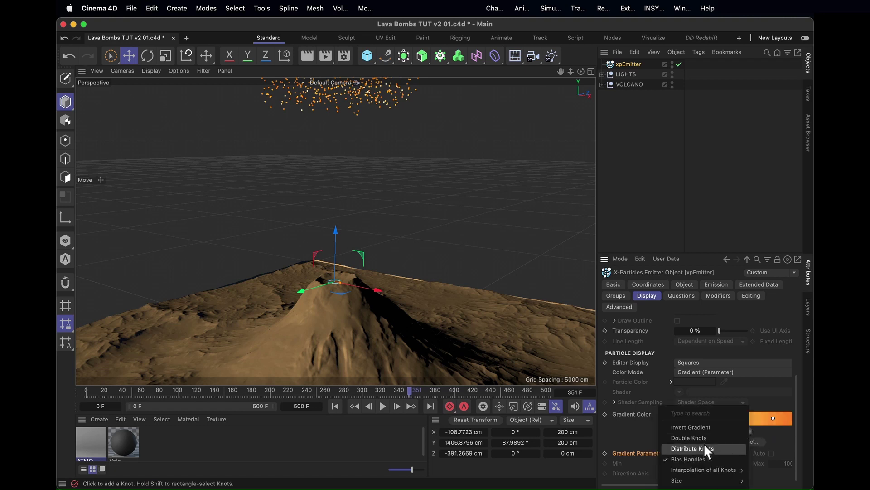
pyautogui.click(693, 448)
pyautogui.hscroll(3, 725, 426)
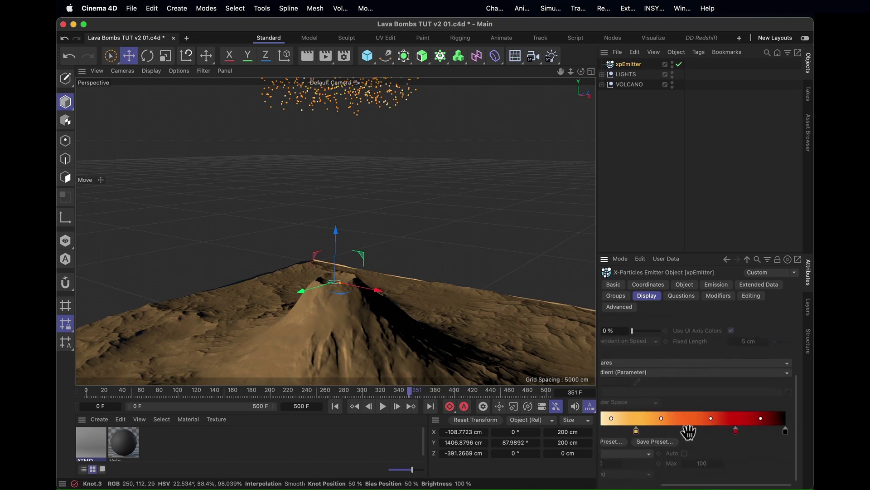
pyautogui.hscroll(-1, 719, 415)
# Replay the eruption from the start to check the inverted gradient on the particles from around the crater, and pause it.
pyautogui.click(336, 405)
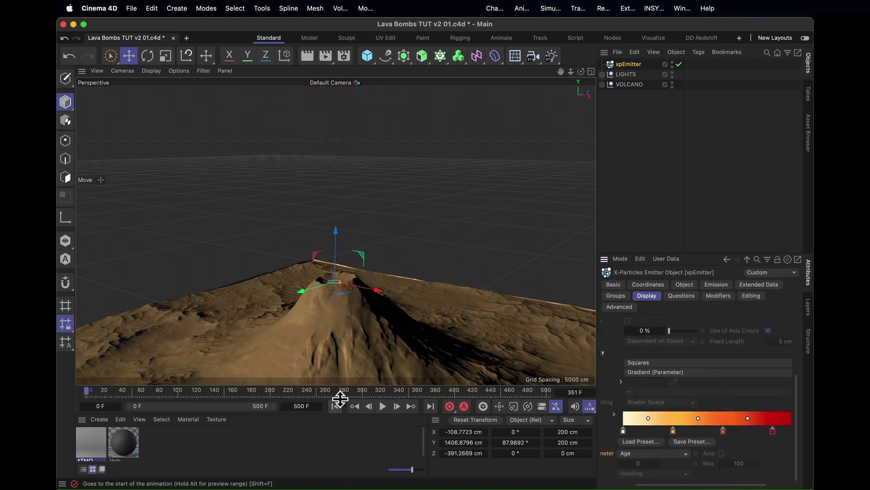
pyautogui.click(383, 407)
pyautogui.keyDown('alt'); pyautogui.moveTo(330, 284); pyautogui.dragTo(427, 255, button='right'); pyautogui.keyUp('alt')
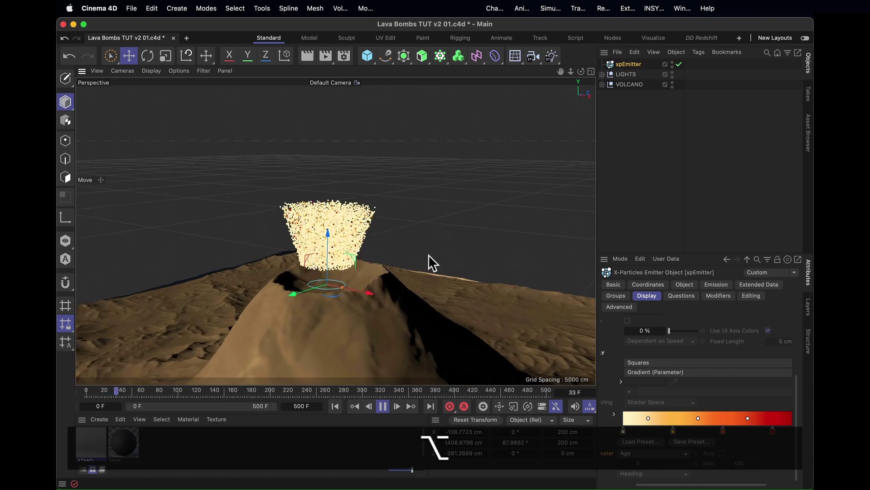
pyautogui.keyDown('alt'); pyautogui.moveTo(379, 267); pyautogui.dragTo(367, 344, button='middle'); pyautogui.keyUp('alt')
pyautogui.moveTo(347, 317)
pyautogui.keyDown('alt'); pyautogui.mouseDown(button='right')
pyautogui.moveTo(334, 344)
pyautogui.moveTo(331, 321)
pyautogui.mouseUp(button='right'); pyautogui.keyUp('alt')
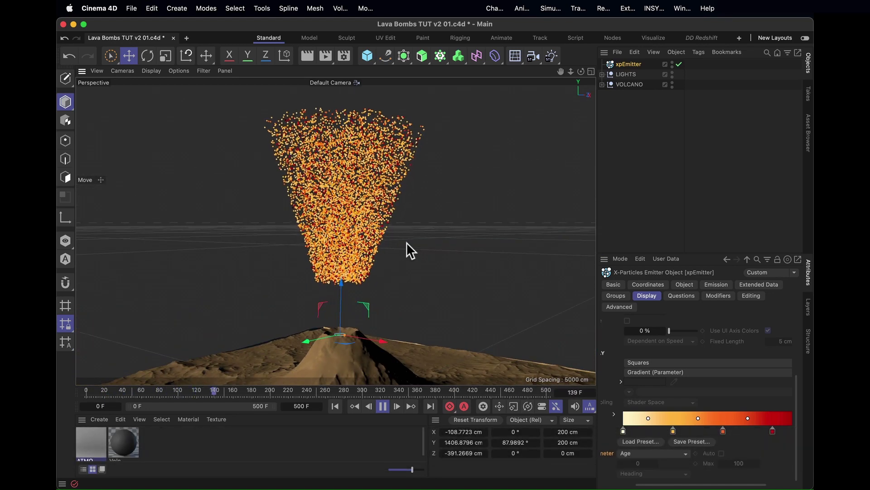
pyautogui.click(383, 406)
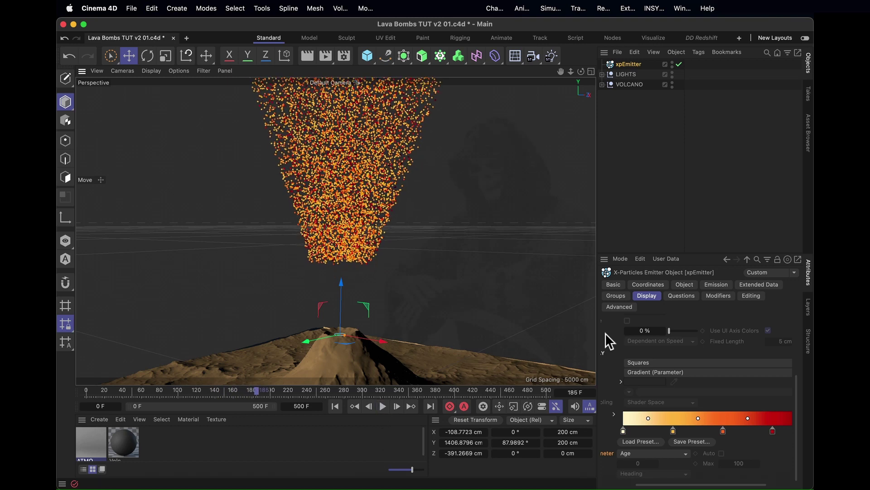
# Change the particles' editor display from Squares to Lines.
pyautogui.moveTo(635, 352); pyautogui.dragTo(715, 342)
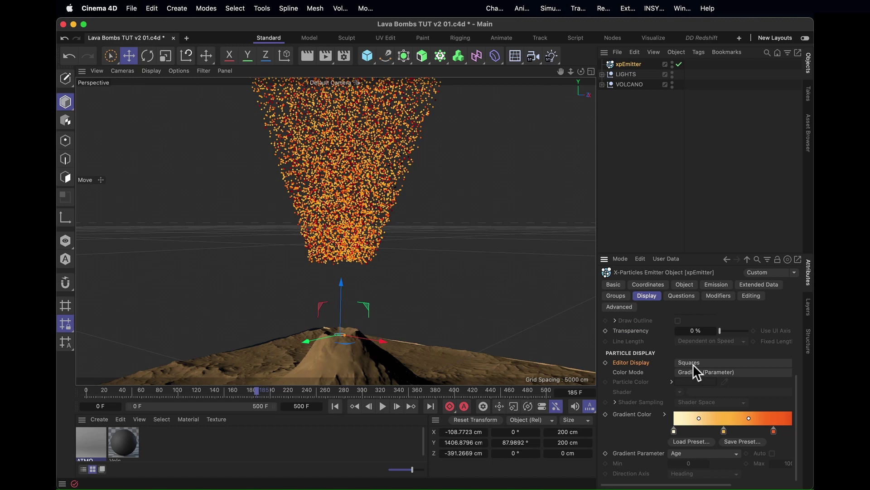
pyautogui.press('alt')
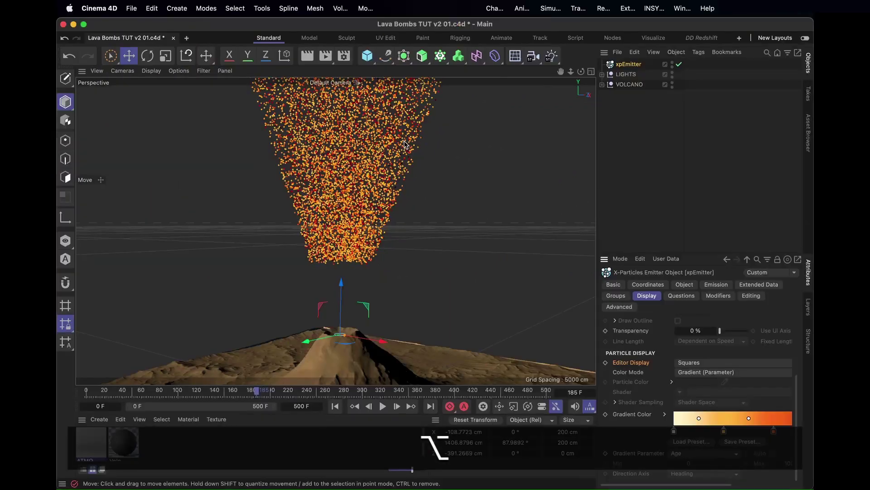
pyautogui.click(693, 363)
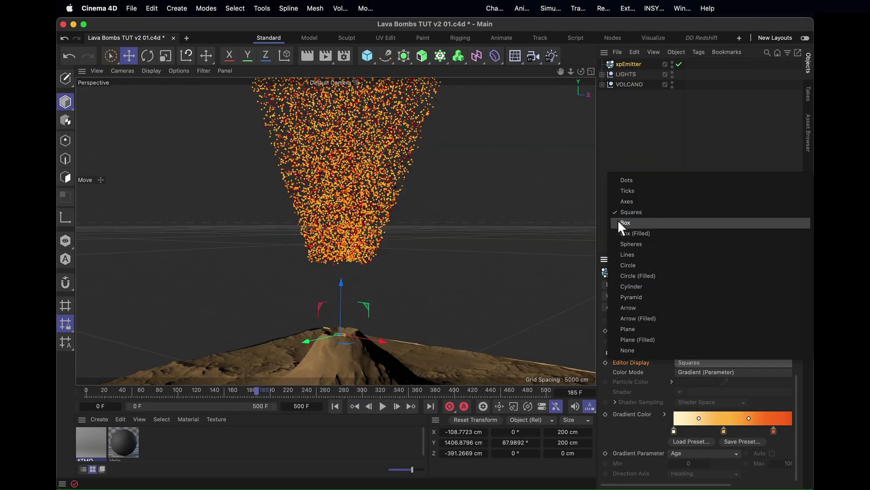
pyautogui.click(631, 253)
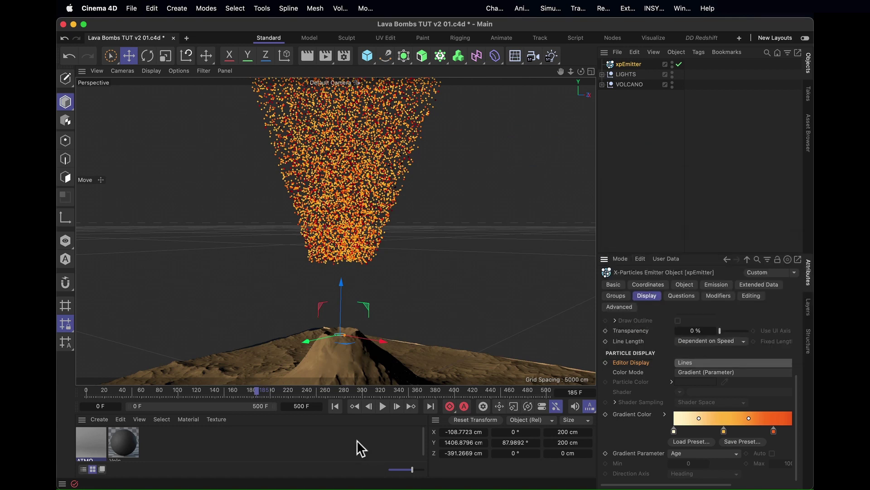
# Play the simulation from the start to check how the line-shaped particles move above the volcano, and pause it.
pyautogui.hotkey('shift', 'f')
pyautogui.click(382, 406)
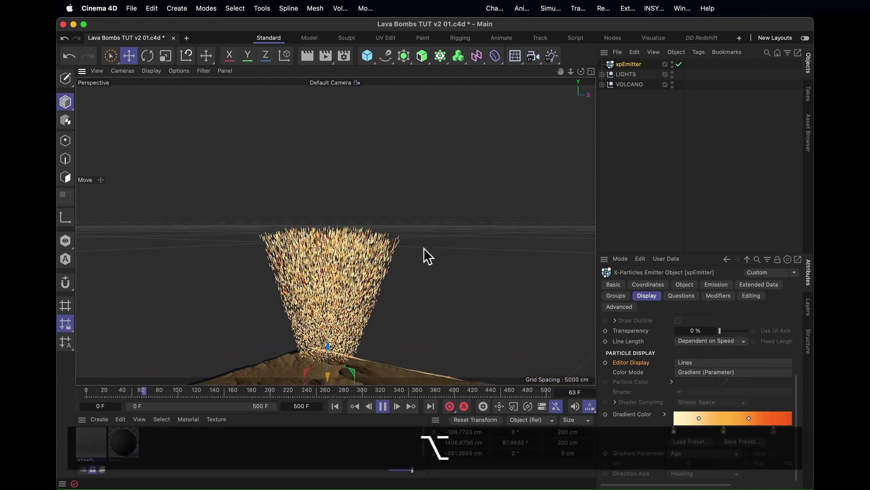
pyautogui.keyDown('alt'); pyautogui.moveTo(408, 181); pyautogui.dragTo(369, 322, button='right'); pyautogui.keyUp('alt')
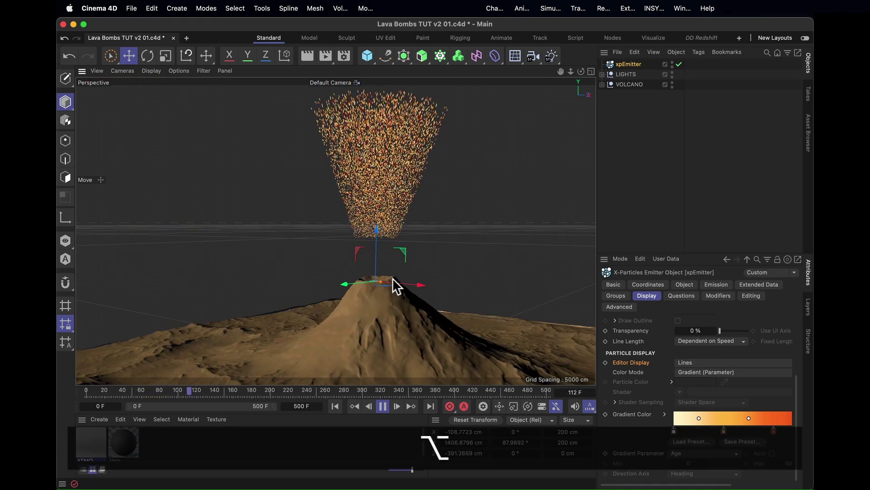
pyautogui.keyDown('alt'); pyautogui.moveTo(393, 278); pyautogui.dragTo(342, 363, button='middle'); pyautogui.keyUp('alt')
pyautogui.click(383, 406)
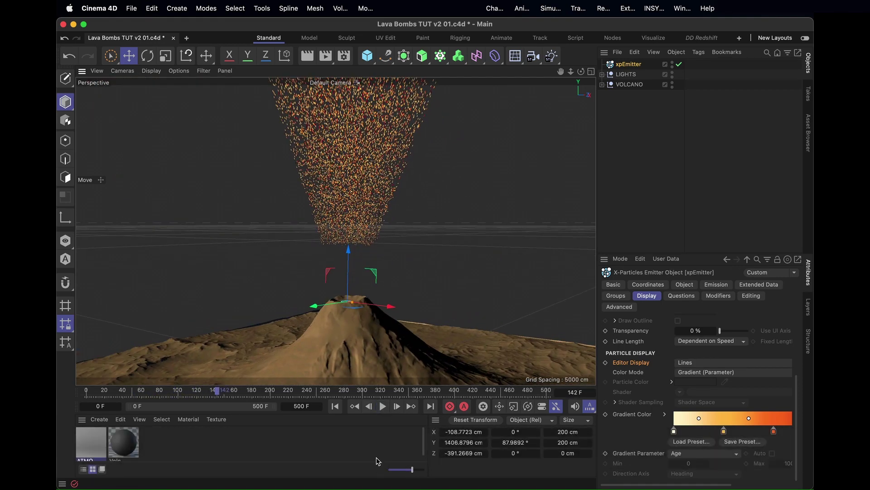
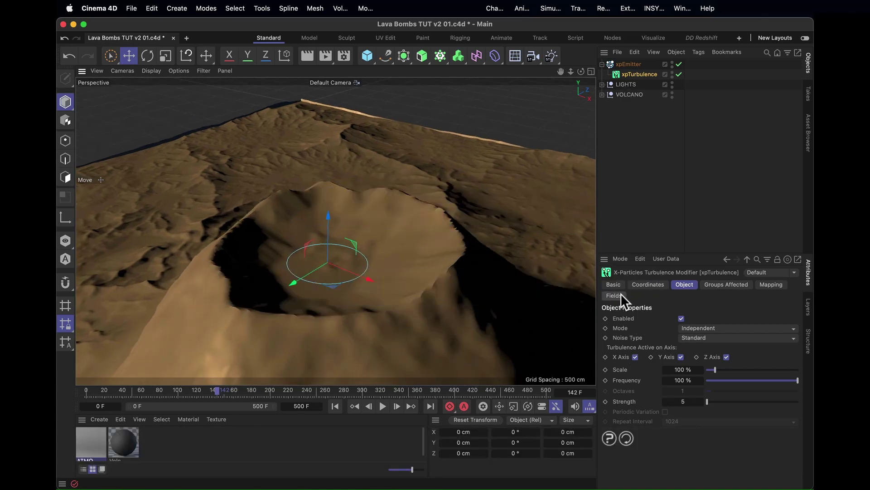
# Add a Cylinder Field to the turbulence modifier's fields and set its direction to Z-.
pyautogui.click(616, 296)
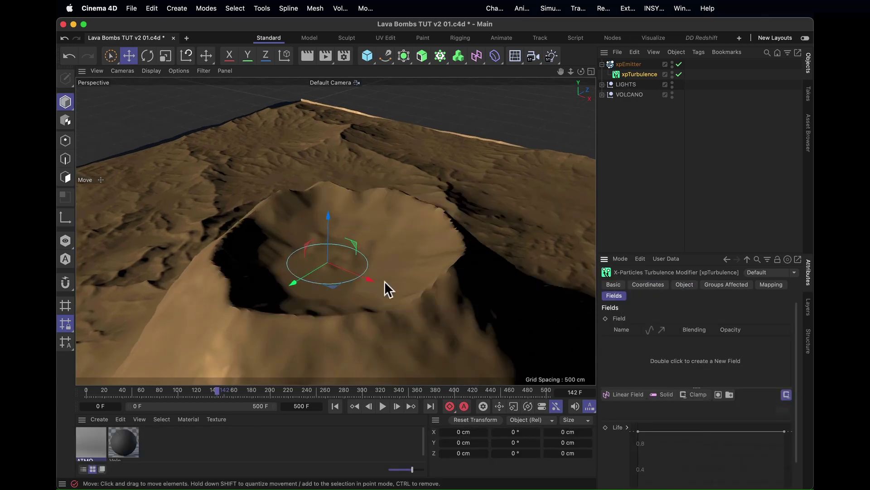
pyautogui.click(630, 394)
pyautogui.click(637, 322)
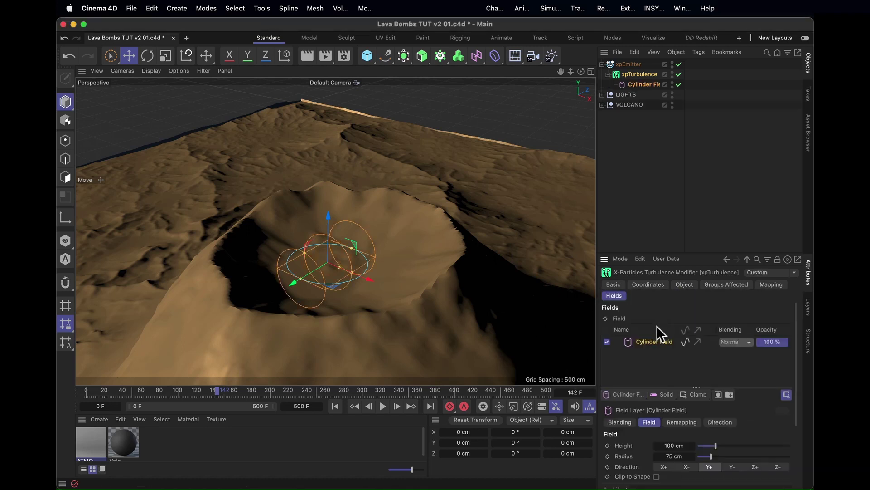
pyautogui.click(773, 467)
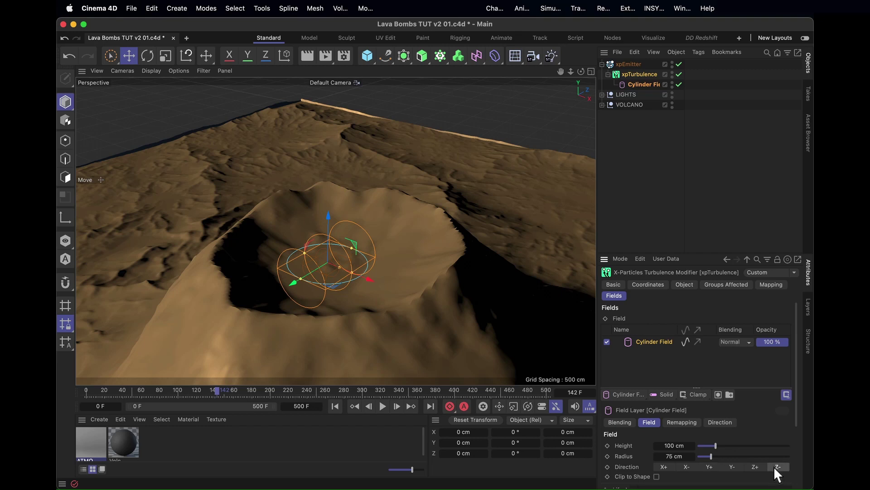
# Set the cylinder field's height to 50 cm and its radius to 200 cm so it covers the crater.
pyautogui.scroll(-3, 730, 415)
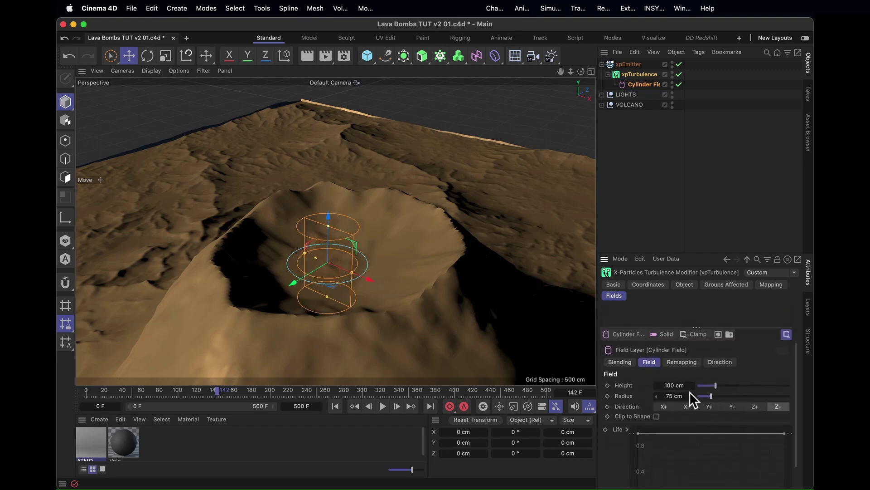
pyautogui.write('50')
pyautogui.press('Tab')
pyautogui.write('200')
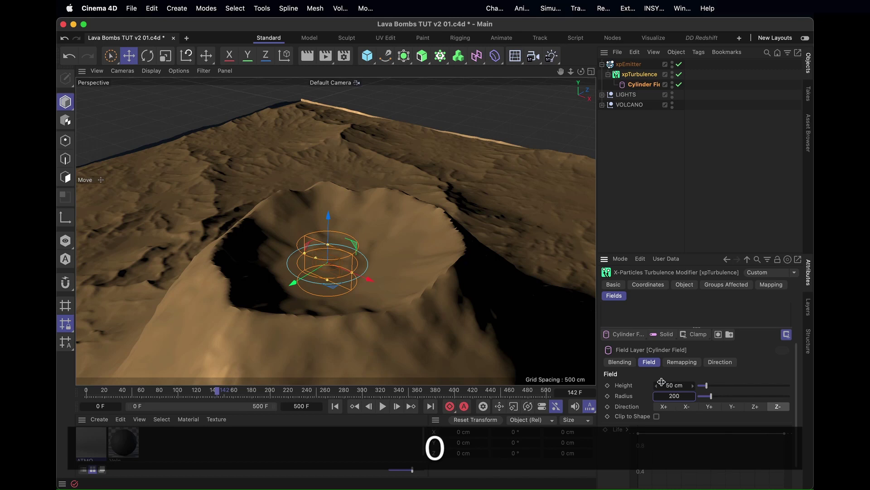
pyautogui.press('Return')
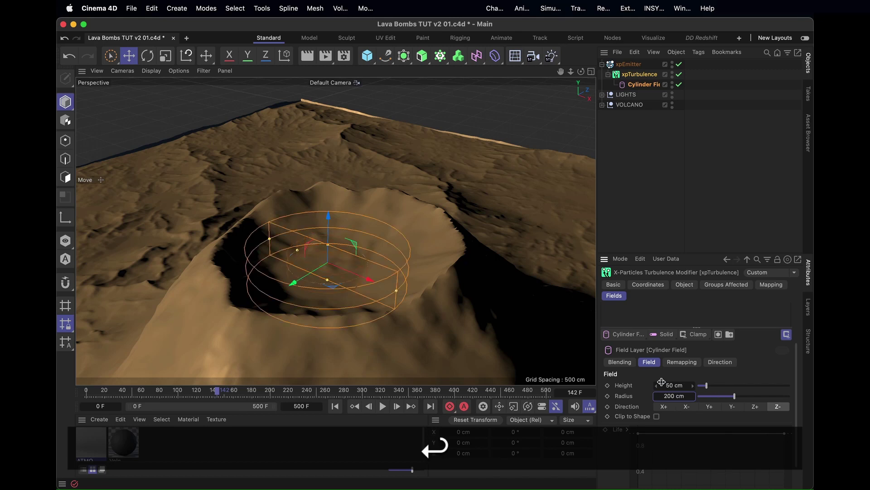
pyautogui.keyDown('alt'); pyautogui.moveTo(332, 274); pyautogui.dragTo(303, 274); pyautogui.keyUp('alt')
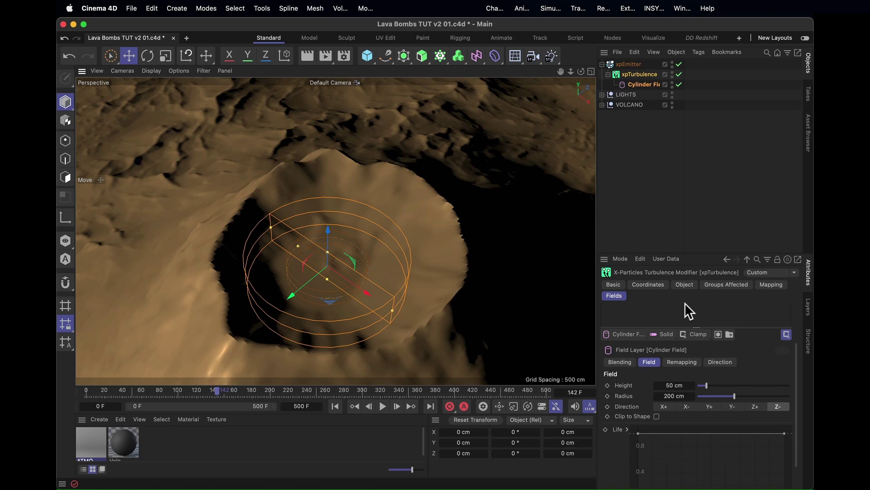
# Return to the turbulence modifier's object properties and replay the eruption from the start, viewing it above the volcano.
pyautogui.click(684, 285)
pyautogui.keyDown('alt'); pyautogui.moveTo(453, 313); pyautogui.dragTo(363, 354); pyautogui.keyUp('alt')
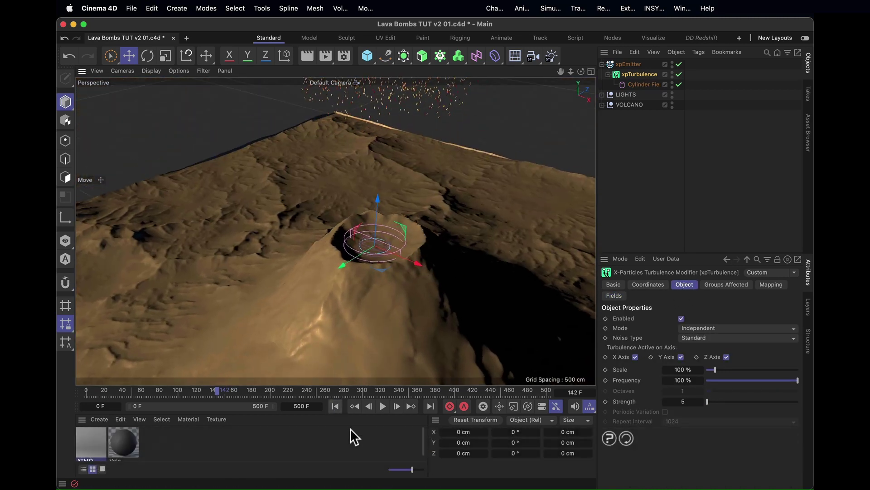
pyautogui.click(338, 405)
pyautogui.keyDown('alt'); pyautogui.moveTo(404, 281); pyautogui.dragTo(349, 362); pyautogui.keyUp('alt')
# Set the turbulence strength to 500, replay the eruption from the start and pause it.
pyautogui.click(685, 401)
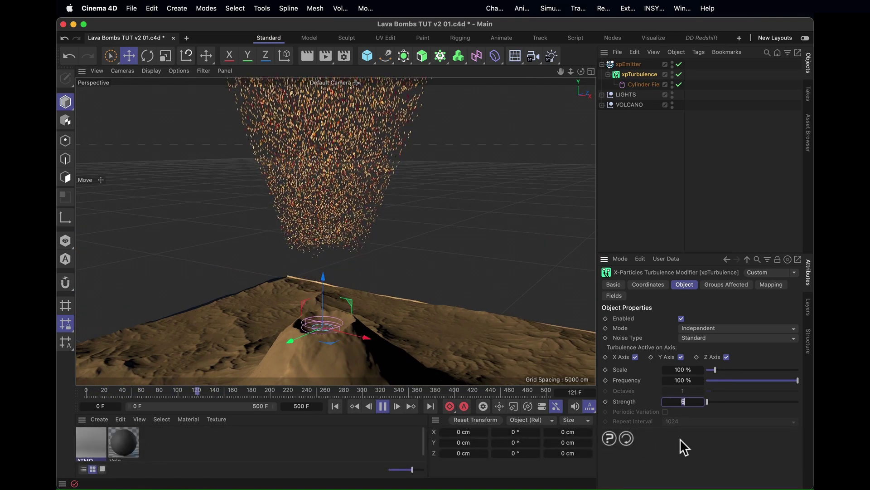
pyautogui.write('00')
pyautogui.press('Return')
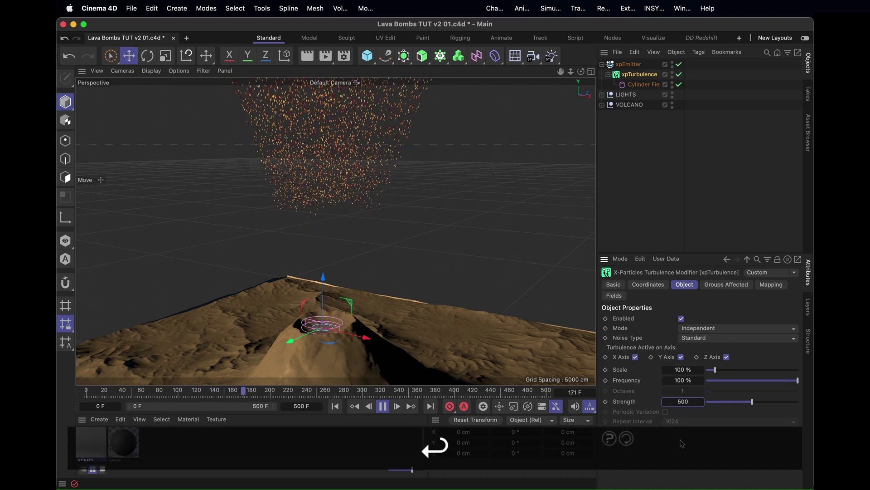
pyautogui.click(336, 407)
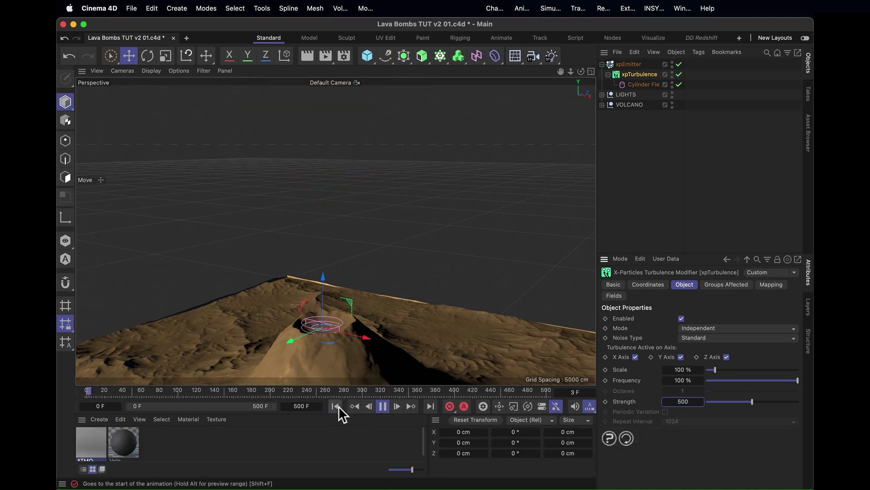
pyautogui.click(383, 407)
# Set the turbulence scale to 50 %, replay the eruption from the start and pause it.
pyautogui.click(672, 370)
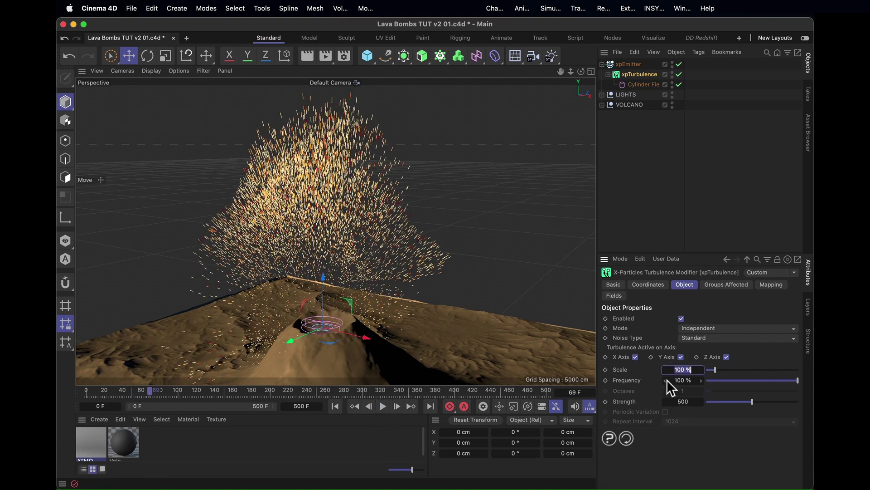
pyautogui.write('50')
pyautogui.press('Return')
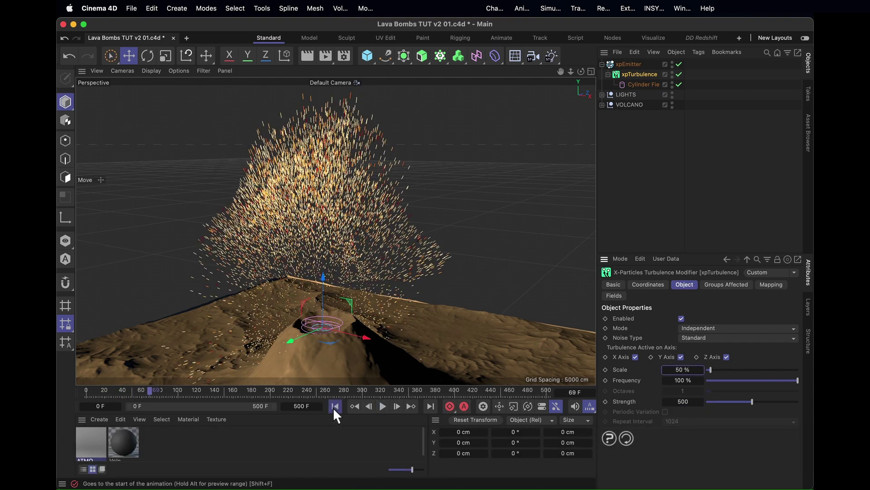
pyautogui.click(336, 406)
pyautogui.click(383, 406)
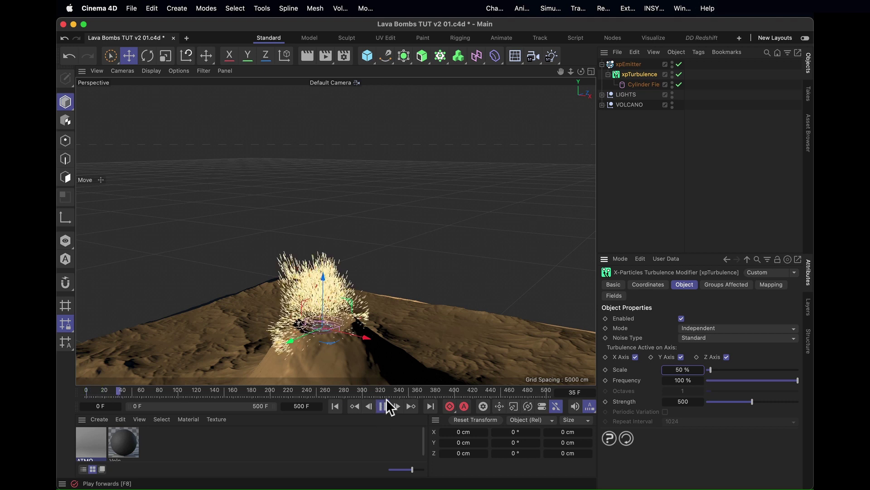
pyautogui.click(383, 406)
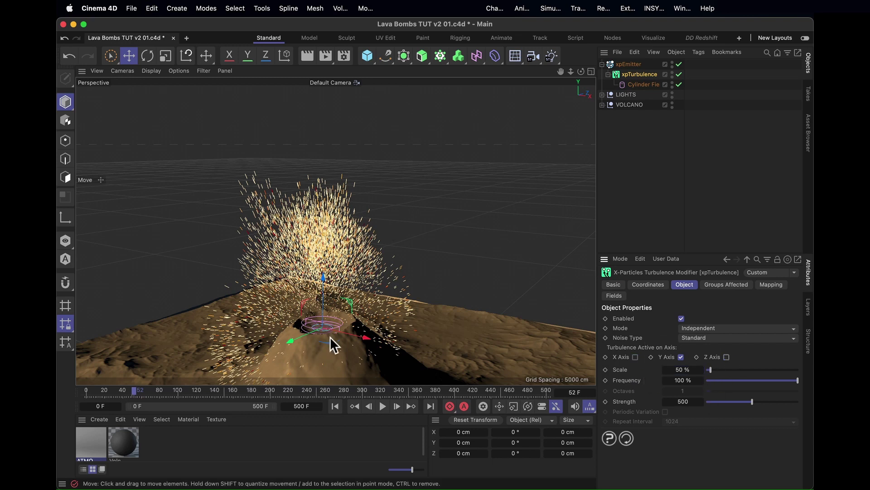
# Replay the eruption from the start to check the turbulence acting only on the Y axis, and pause it.
pyautogui.click(336, 406)
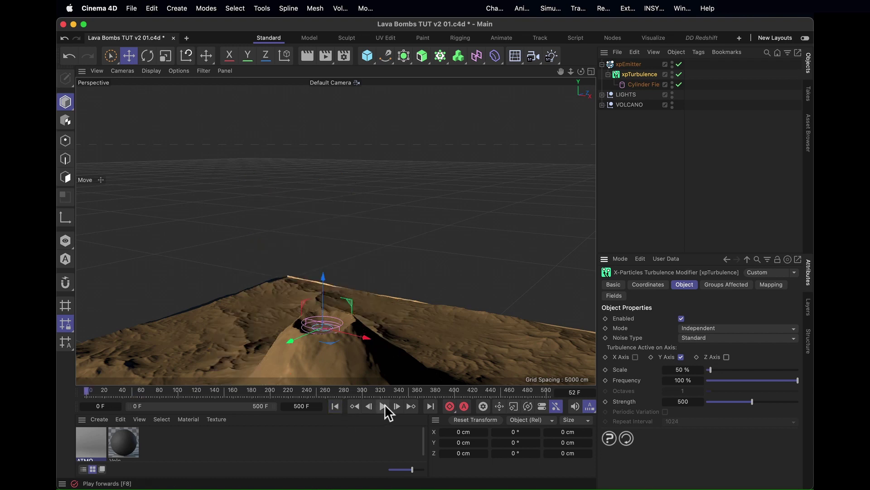
pyautogui.click(383, 406)
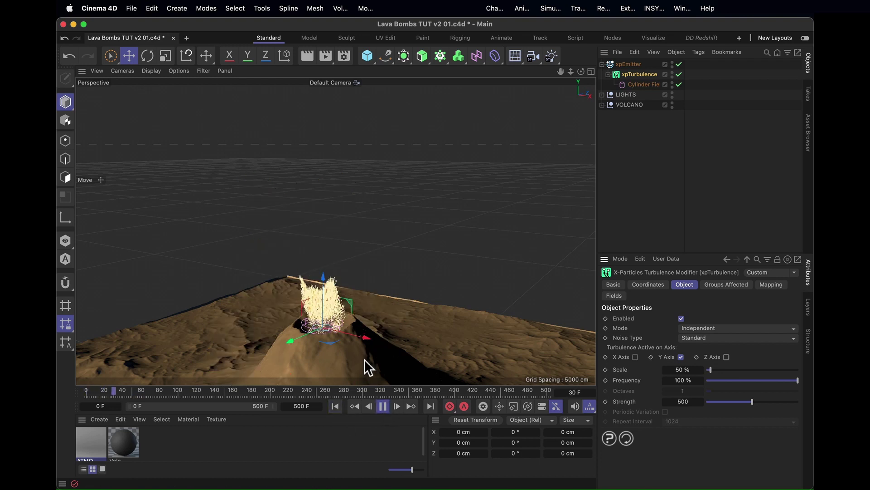
pyautogui.click(383, 406)
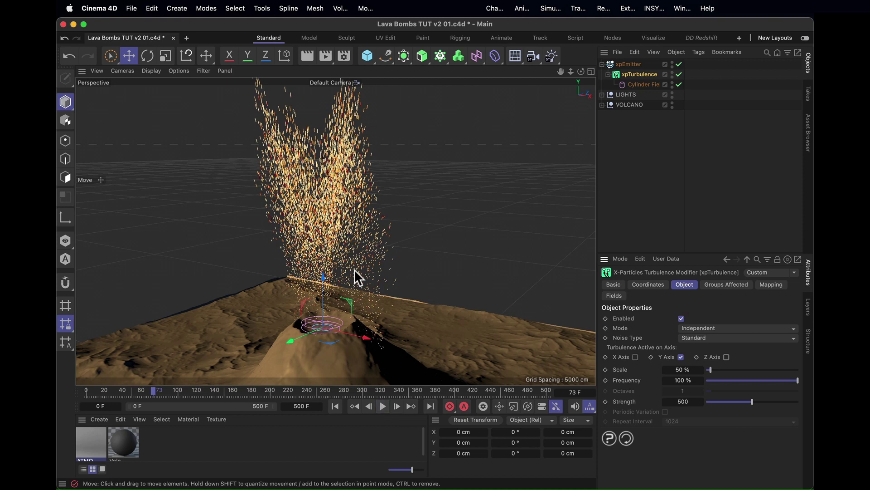
pyautogui.keyDown('alt'); pyautogui.moveTo(355, 268); pyautogui.dragTo(314, 295); pyautogui.keyUp('alt')
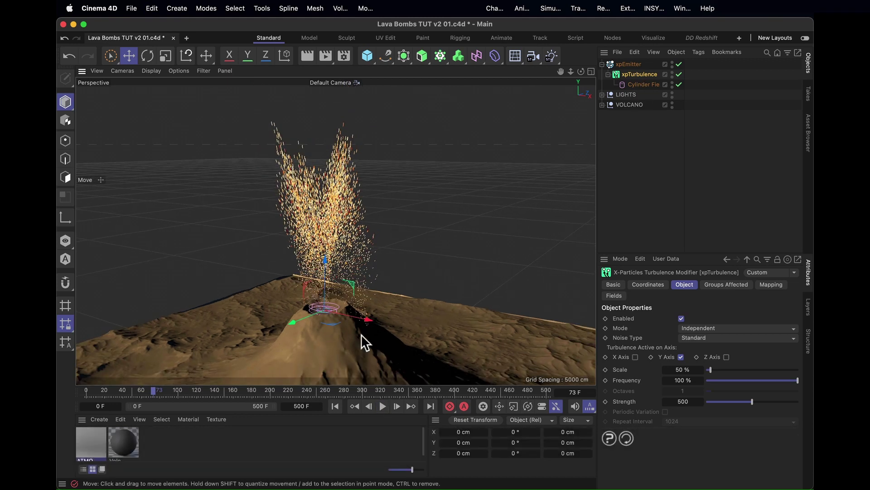
pyautogui.click(382, 406)
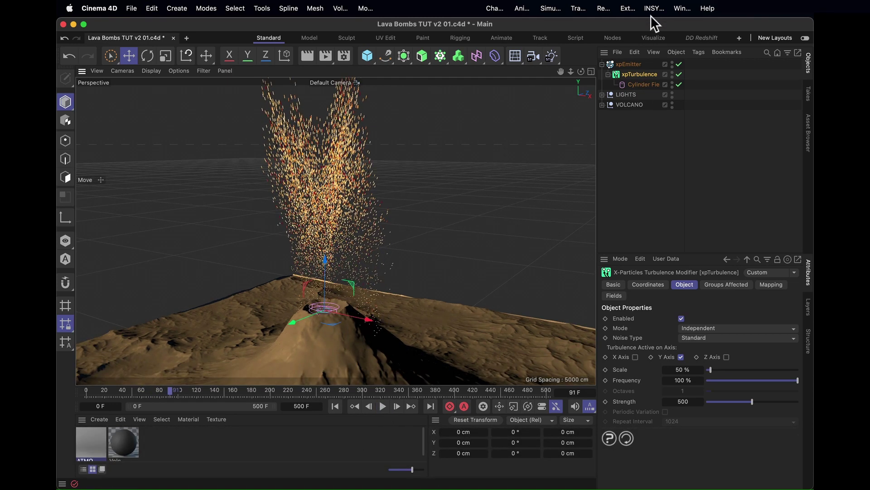
# Add an X-Particles xpGravity motion modifier to the scene.
pyautogui.click(654, 8)
pyautogui.moveTo(680, 52)
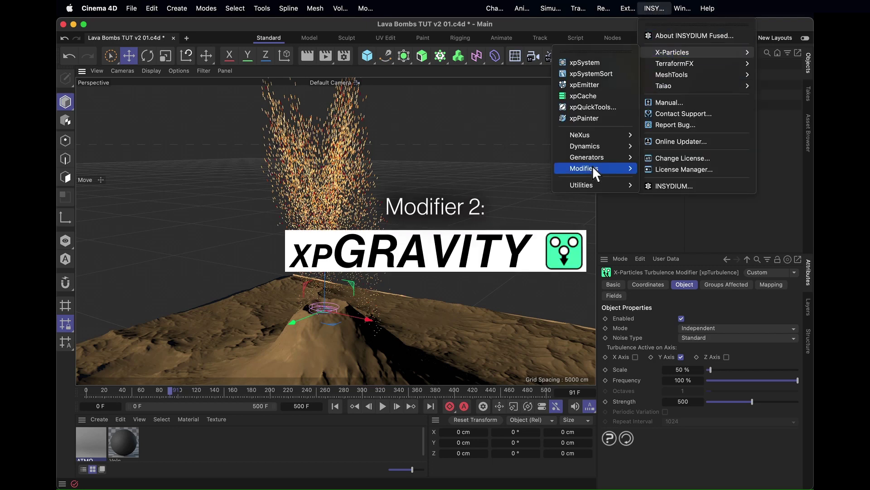
pyautogui.moveTo(589, 169)
pyautogui.moveTo(526, 190)
pyautogui.click(437, 300)
# Play the simulation to check how gravity affects the particles, pause it and return to the first frame.
pyautogui.click(383, 406)
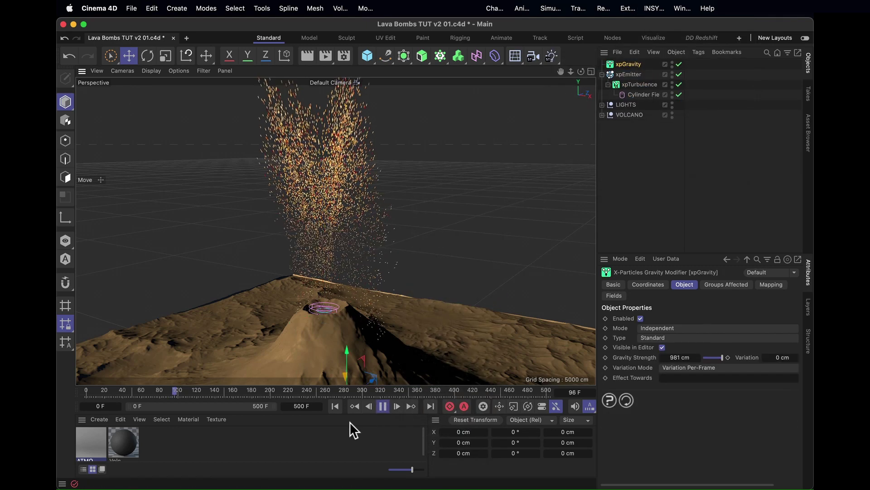
pyautogui.keyDown('alt'); pyautogui.moveTo(368, 323); pyautogui.dragTo(387, 285, button='middle'); pyautogui.keyUp('alt')
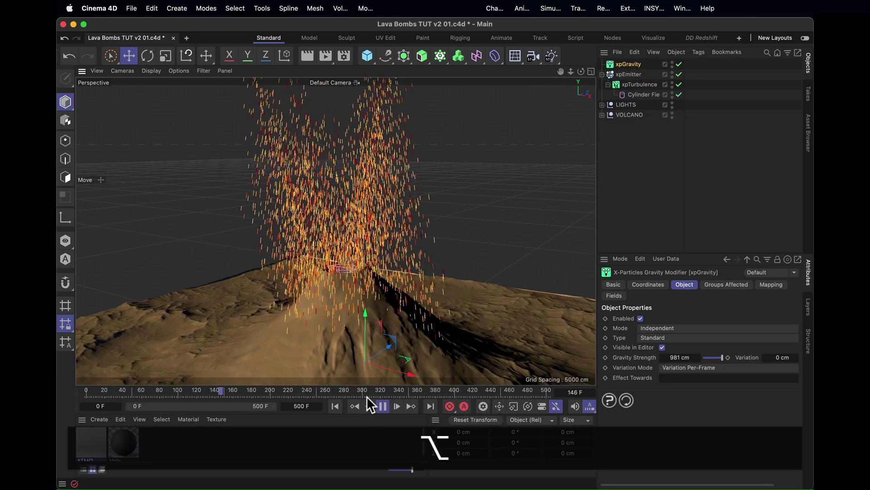
pyautogui.click(383, 406)
pyautogui.click(335, 406)
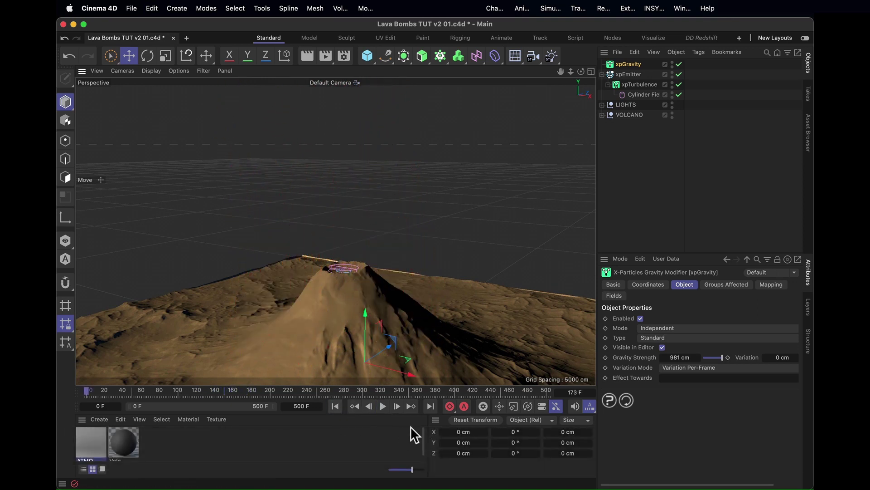
# Set the gravity modifier's strength to 98 cm.
pyautogui.keyDown('alt'); pyautogui.moveTo(373, 222); pyautogui.dragTo(368, 279); pyautogui.keyUp('alt')
pyautogui.moveTo(348, 233)
pyautogui.keyDown('alt'); pyautogui.mouseDown()
pyautogui.moveTo(348, 242)
pyautogui.moveTo(358, 234)
pyautogui.mouseUp(); pyautogui.keyUp('alt')
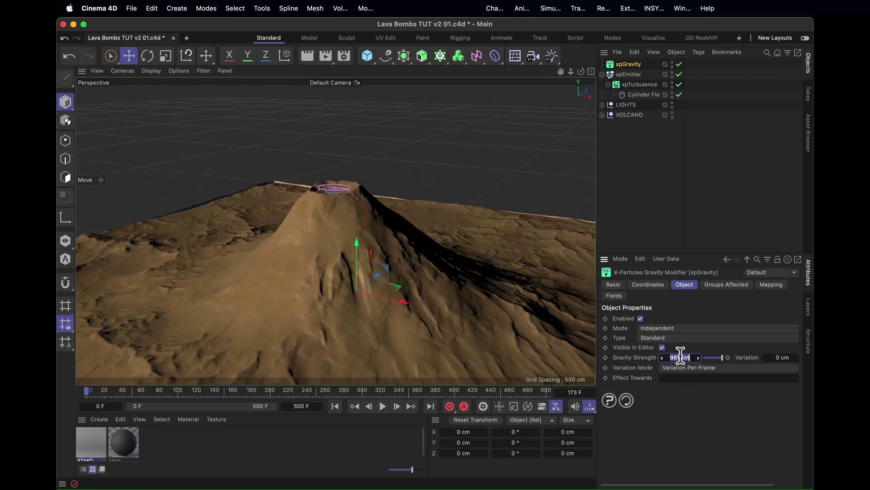
pyautogui.moveTo(679, 356); pyautogui.dragTo(769, 375)
pyautogui.press('BackSpace')
pyautogui.press('BackSpace')
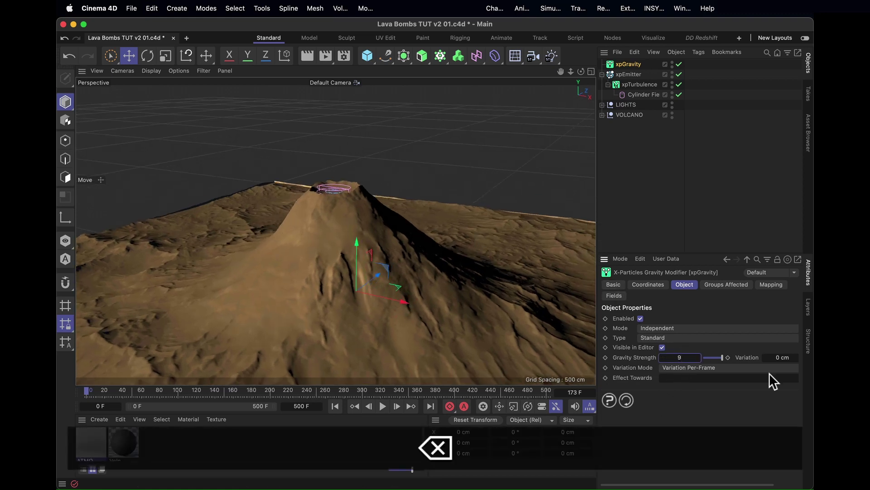
pyautogui.write('8')
pyautogui.press('Return')
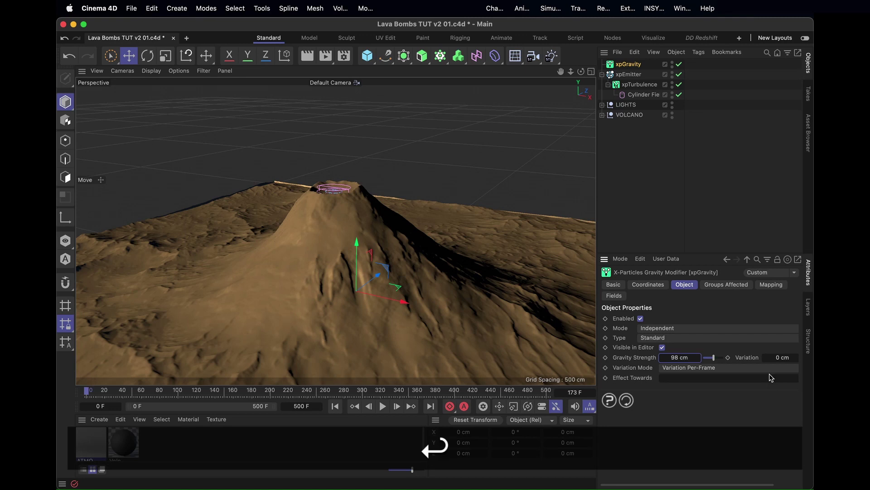
# Play the eruption from the start to check the weaker gravity from a low side view of the volcano, and pause it.
pyautogui.click(384, 407)
pyautogui.keyDown('alt'); pyautogui.moveTo(404, 254); pyautogui.dragTo(357, 272); pyautogui.keyUp('alt')
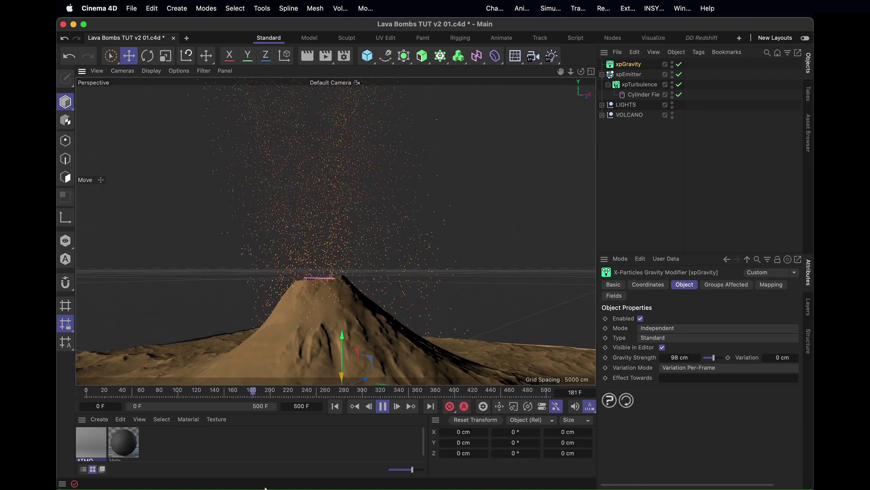
pyautogui.click(383, 406)
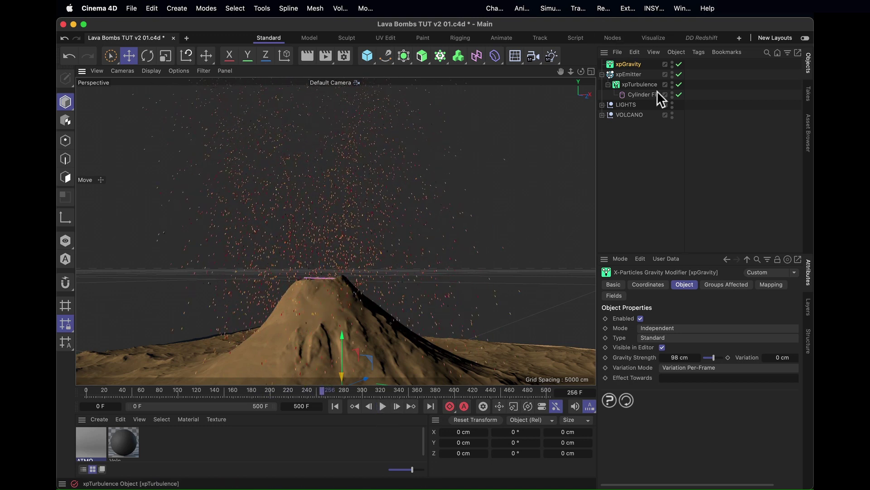
# Add an X-Particles xpDrag motion modifier to the scene.
pyautogui.click(654, 8)
pyautogui.moveTo(680, 52)
pyautogui.moveTo(598, 168)
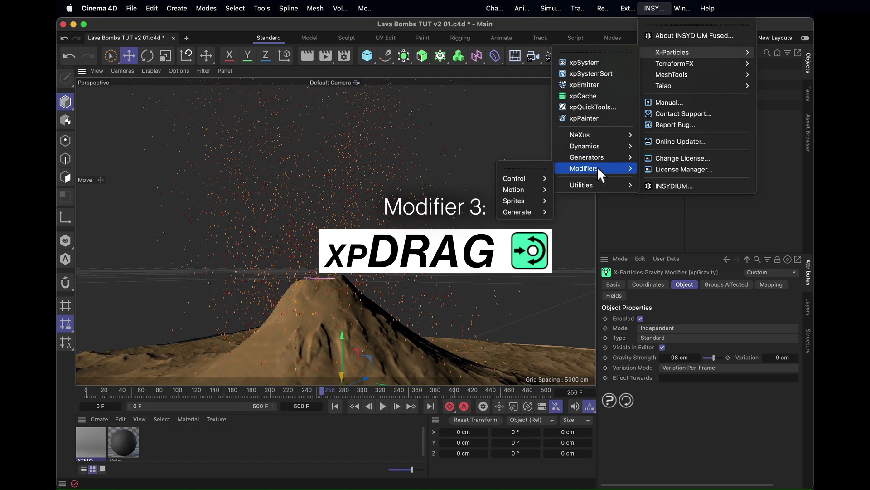
pyautogui.moveTo(513, 189)
pyautogui.click(439, 244)
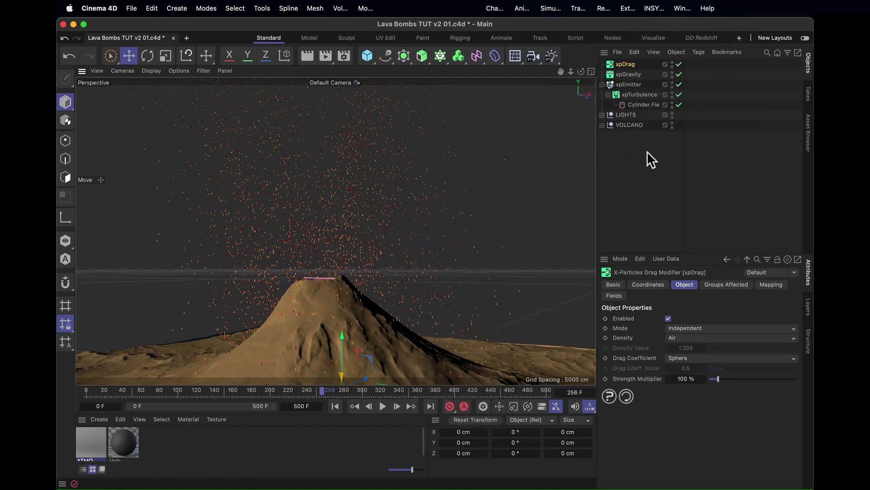
# Set the drag modifier's Drag Coefficient to Cube and its Strength Multiplier to 250 %.
pyautogui.click(680, 359)
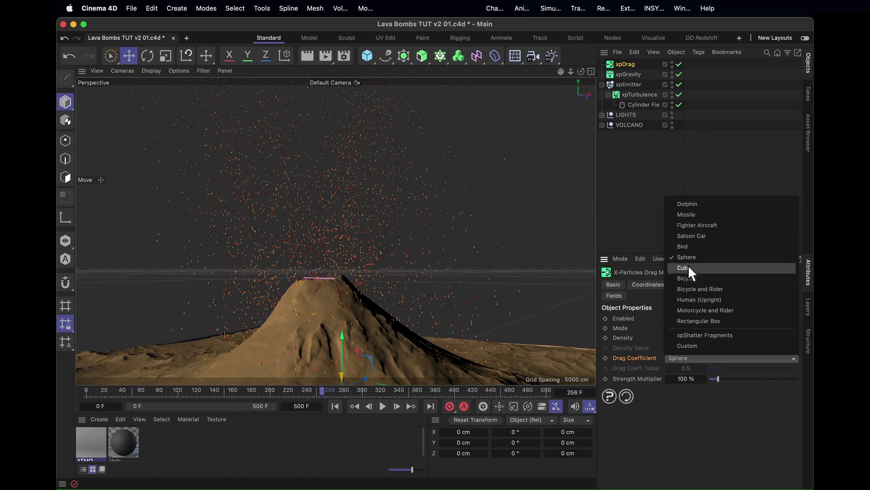
pyautogui.click(701, 267)
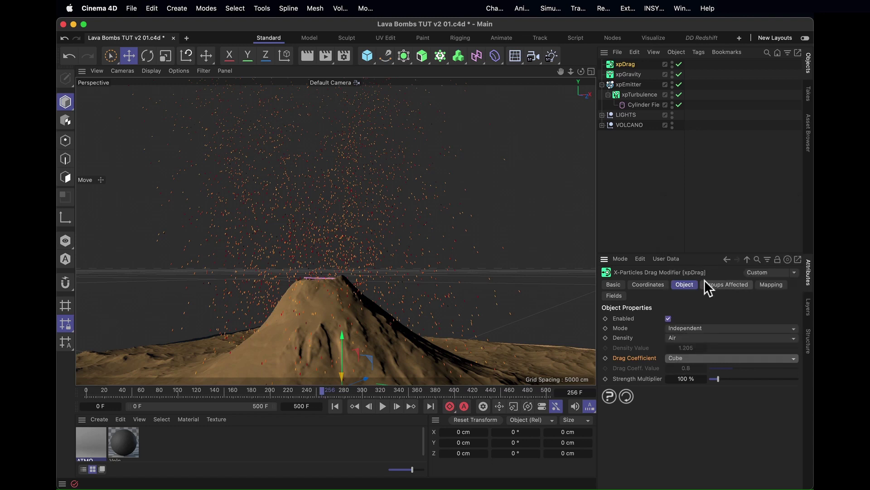
pyautogui.click(689, 379)
pyautogui.write('250')
pyautogui.press('Return')
# Replay the eruption from the start to check how drag slows the particles, and pause it.
pyautogui.click(335, 406)
pyautogui.click(383, 406)
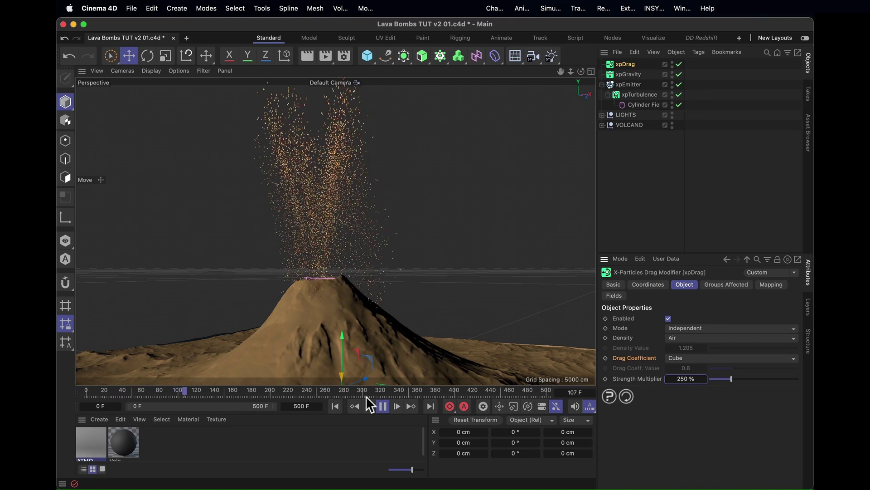
pyautogui.click(383, 406)
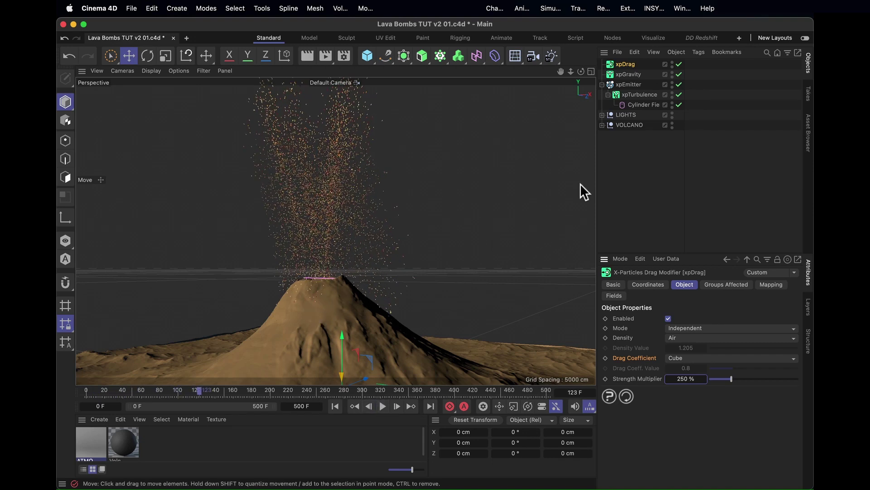
# Add an X-Particles xpKill control modifier to the scene.
pyautogui.click(654, 8)
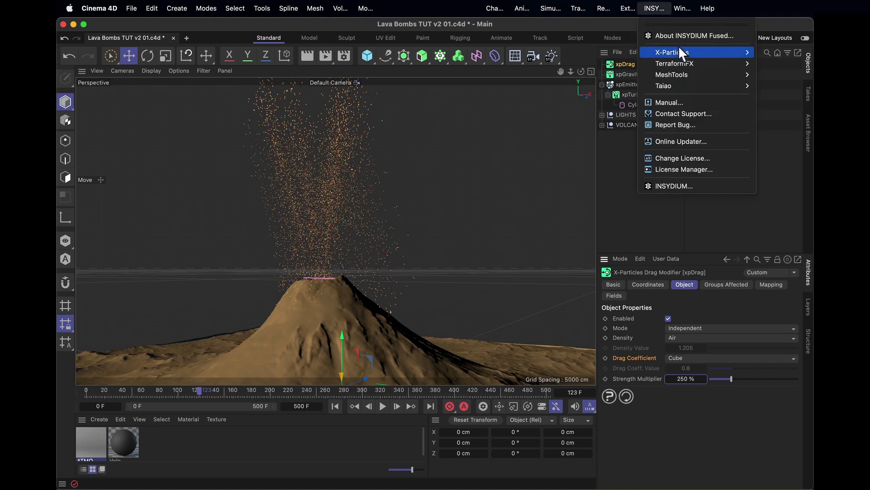
pyautogui.moveTo(675, 52)
pyautogui.moveTo(590, 168)
pyautogui.moveTo(534, 178)
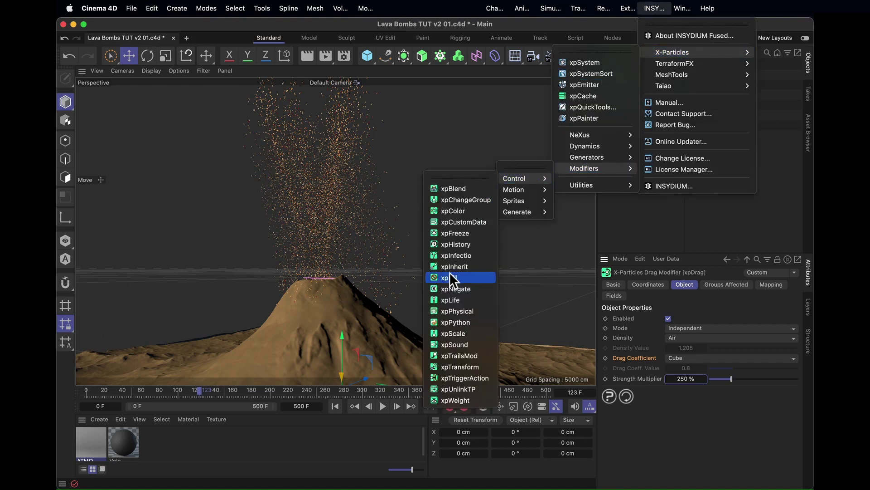
pyautogui.click(448, 282)
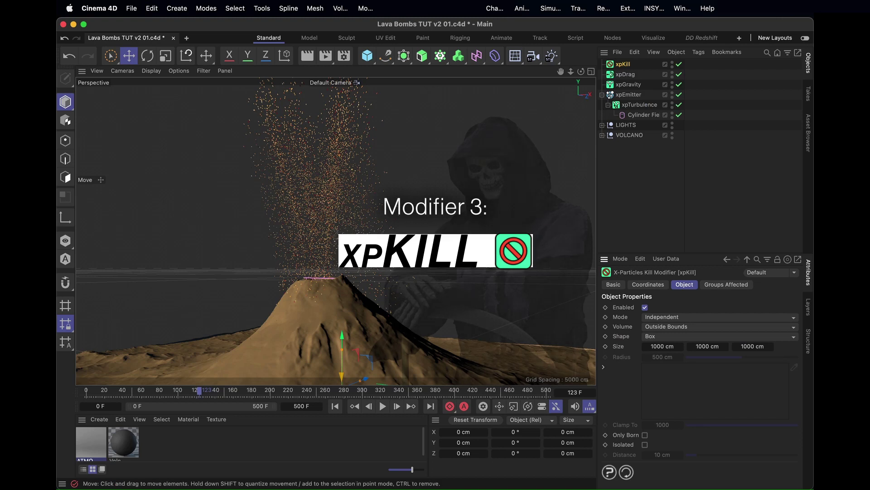
# Resize the kill modifier's box to 10000 cm in X and Z and lower it beneath the terrain to about -543 cm in Y.
pyautogui.keyDown('alt'); pyautogui.moveTo(399, 320); pyautogui.dragTo(469, 238); pyautogui.keyUp('alt')
pyautogui.click(663, 346)
pyautogui.press('Left')
pyautogui.write('0')
pyautogui.press('Return')
pyautogui.keyDown('alt'); pyautogui.moveTo(371, 136); pyautogui.dragTo(392, 376); pyautogui.keyUp('alt')
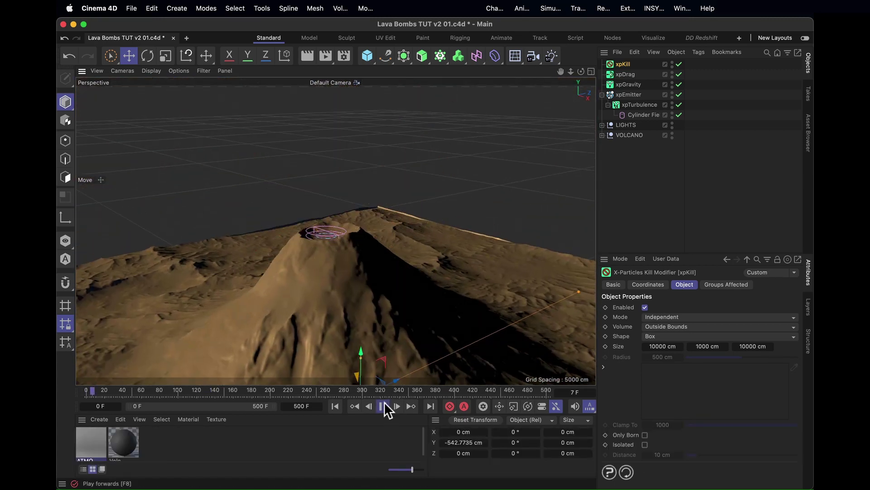
# Stop the playback and set the kill modifier's Volume to Inside Bounds.
pyautogui.click(382, 412)
pyautogui.keyDown('alt'); pyautogui.moveTo(358, 350); pyautogui.dragTo(509, 311); pyautogui.keyUp('alt')
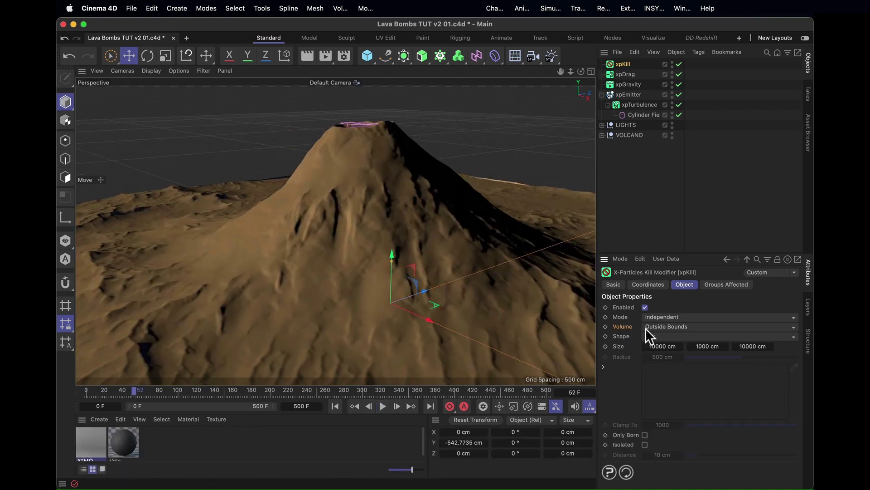
pyautogui.click(664, 327)
pyautogui.click(683, 334)
# Replay the eruption from the start, check from below the terrain how particles behave at the kill box, and pause it.
pyautogui.keyDown('alt'); pyautogui.moveTo(429, 236); pyautogui.dragTo(365, 267, button='right'); pyautogui.keyUp('alt')
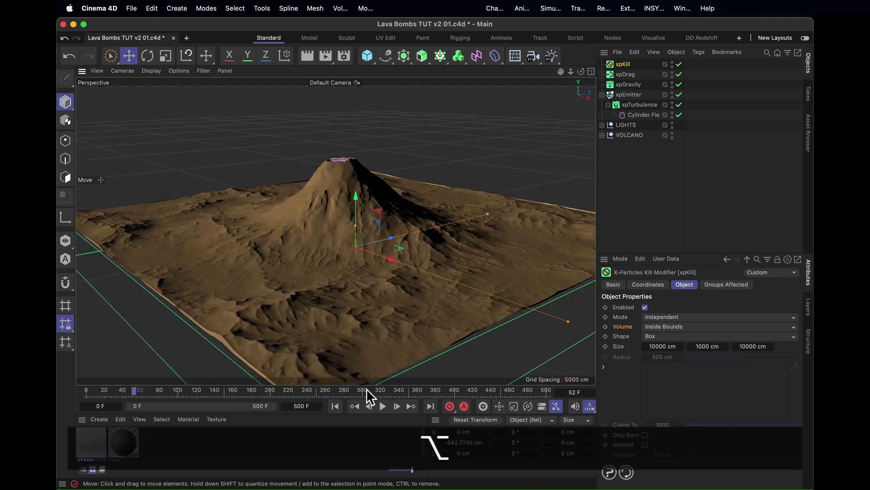
pyautogui.click(336, 407)
pyautogui.keyDown('alt'); pyautogui.moveTo(402, 325); pyautogui.dragTo(343, 300); pyautogui.keyUp('alt')
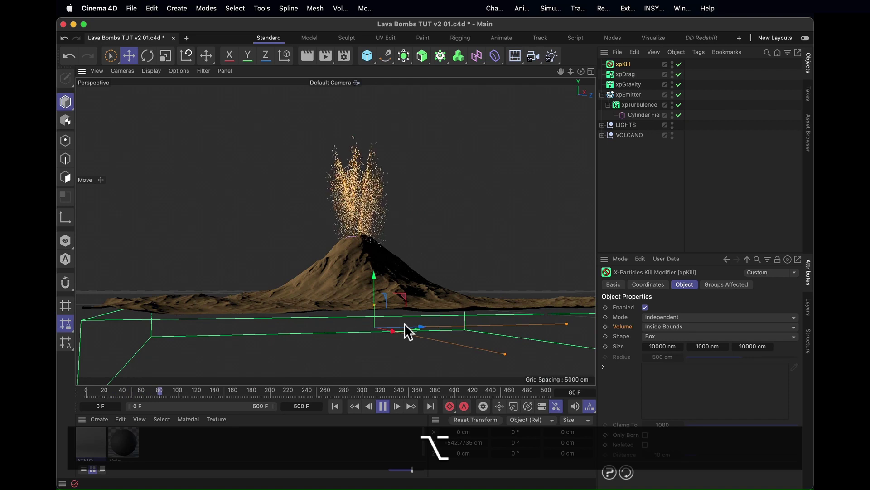
pyautogui.keyDown('alt'); pyautogui.moveTo(415, 293); pyautogui.dragTo(413, 235); pyautogui.keyUp('alt')
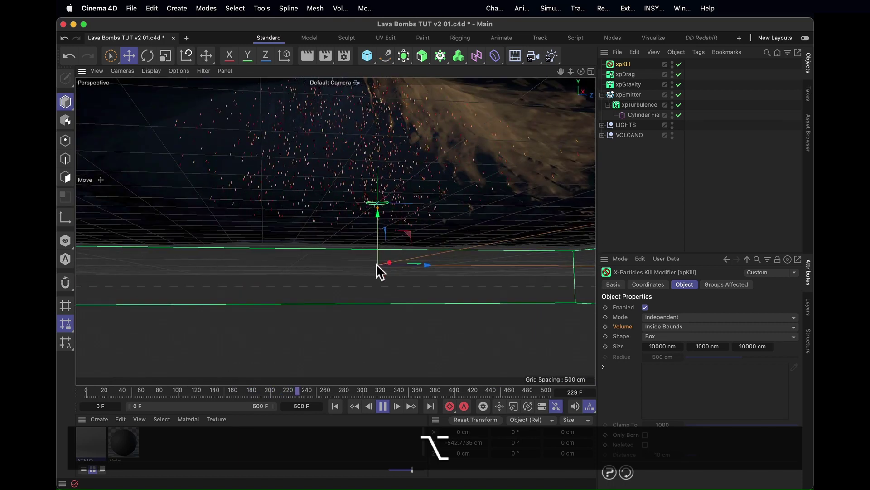
pyautogui.click(383, 406)
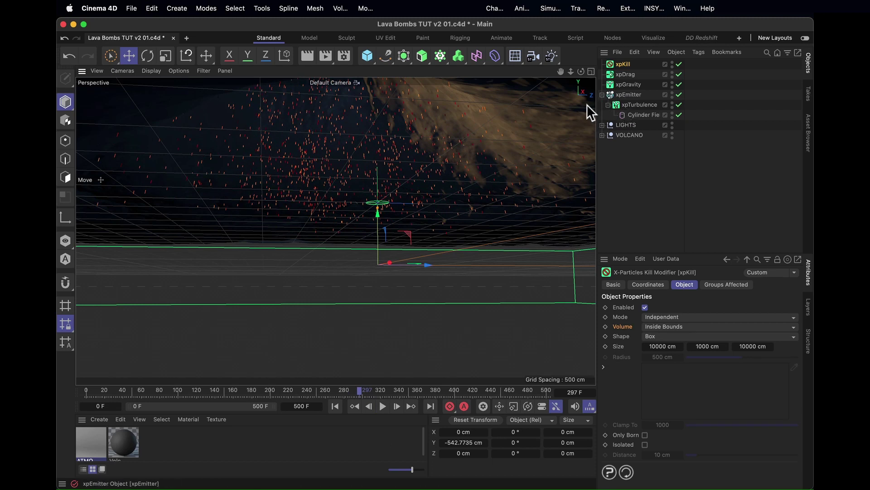
# Add an xpCollider tag to the Volcano Main object inside the VOLCANO group.
pyautogui.keyDown('alt'); pyautogui.moveTo(436, 154); pyautogui.dragTo(375, 270); pyautogui.keyUp('alt')
pyautogui.keyDown('alt'); pyautogui.moveTo(379, 254); pyautogui.dragTo(437, 206, button='right'); pyautogui.keyUp('alt')
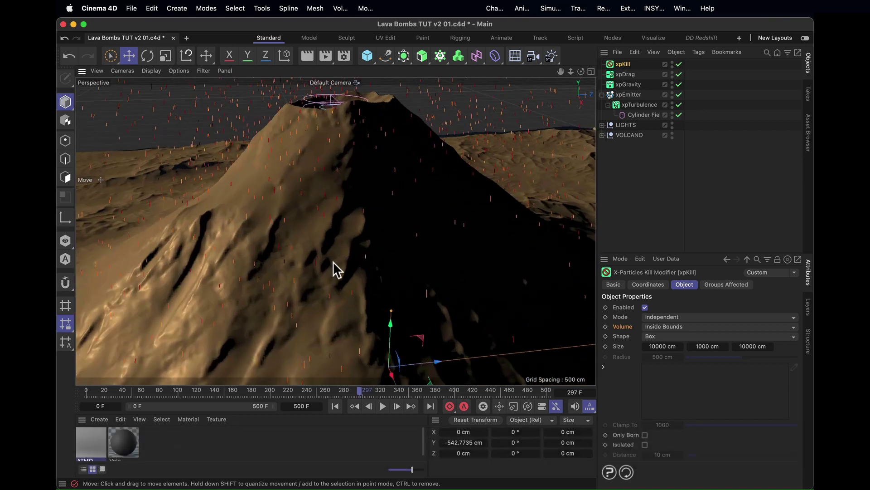
pyautogui.click(623, 182)
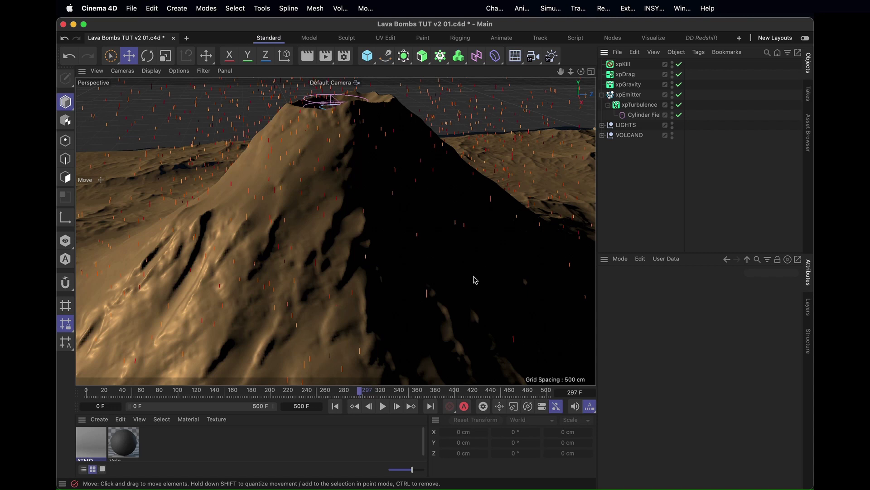
pyautogui.click(602, 94)
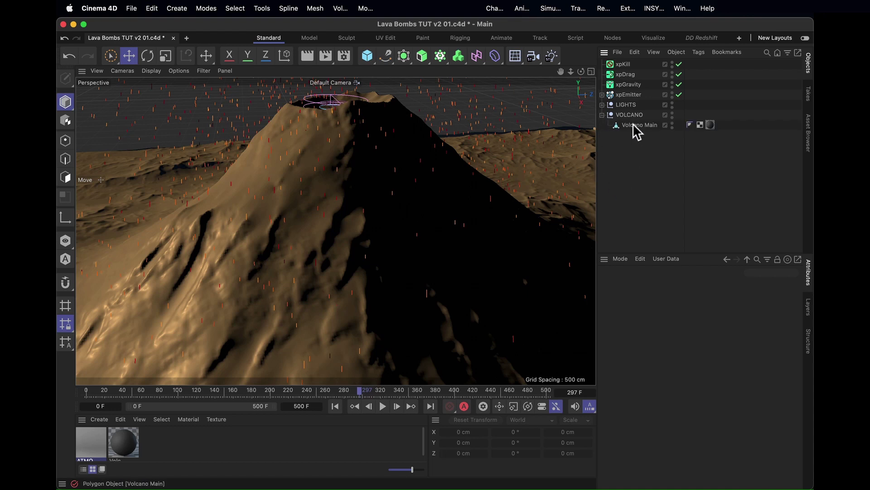
pyautogui.click(634, 125)
pyautogui.press('alt')
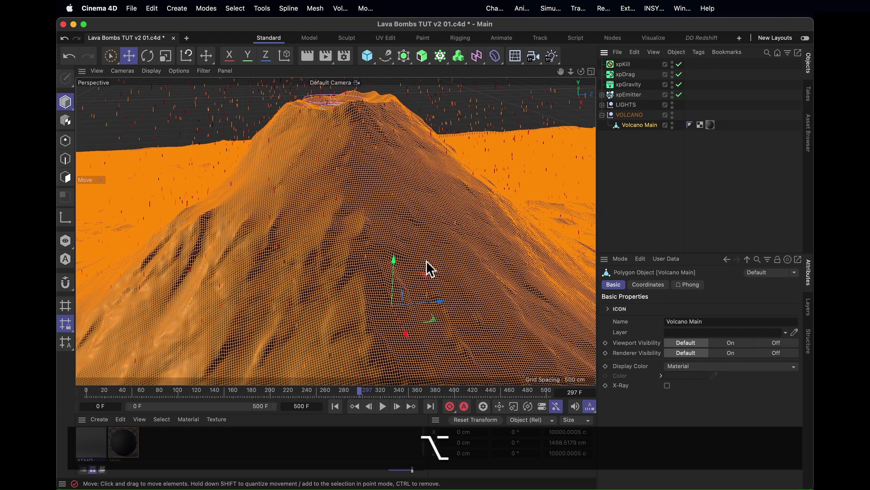
pyautogui.rightClick(638, 126)
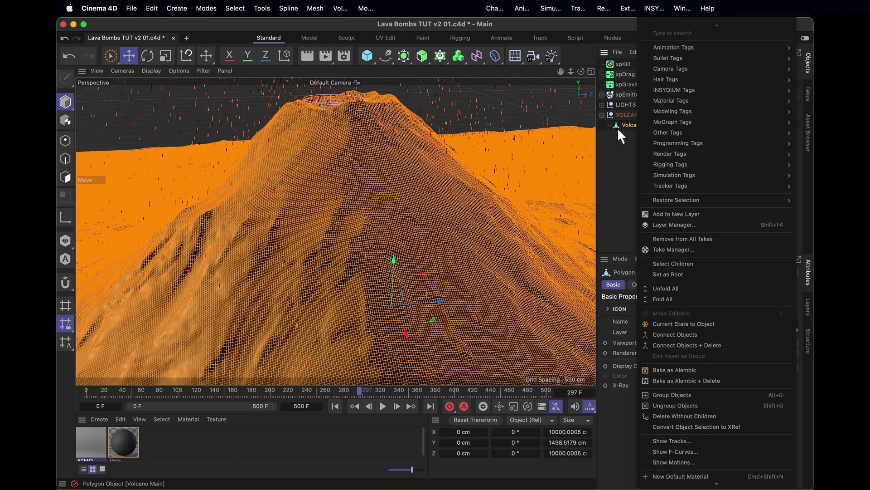
pyautogui.moveTo(670, 91)
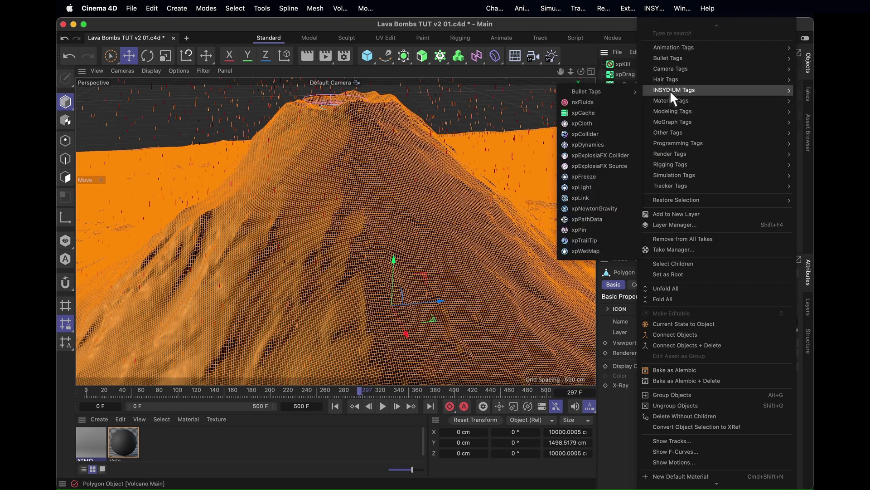
pyautogui.click(590, 134)
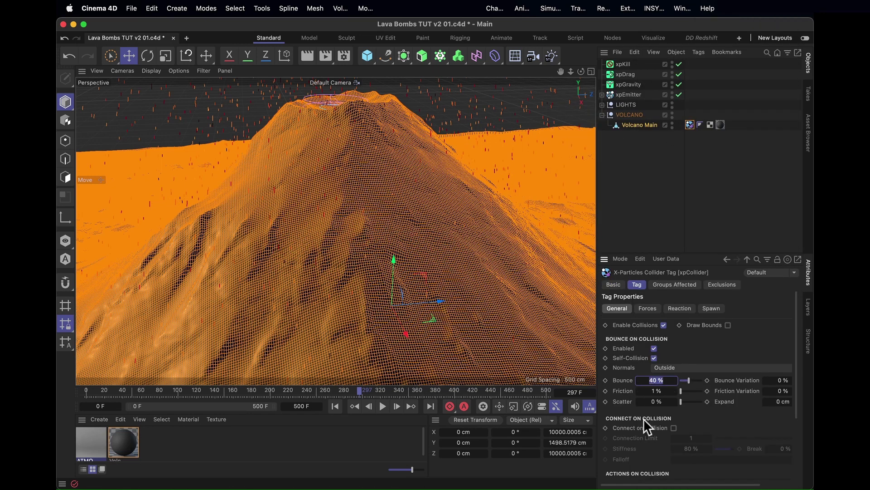
# Set the collider tag's Bounce to 20 %, Bounce Variation to 10 % and Friction to 100 %.
pyautogui.write('20')
pyautogui.press('Tab')
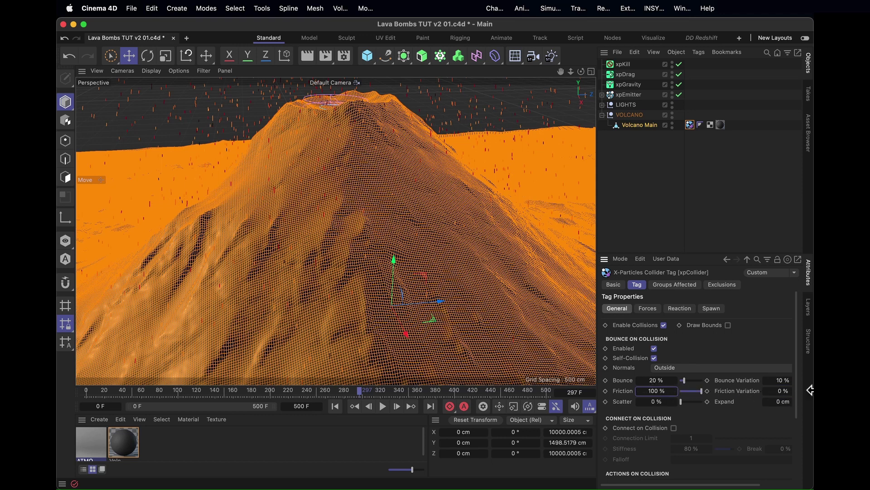
pyautogui.click(656, 165)
# Replay the eruption from the start to check how particles collide with the volcano's slopes, and pause it.
pyautogui.click(336, 407)
pyautogui.click(383, 406)
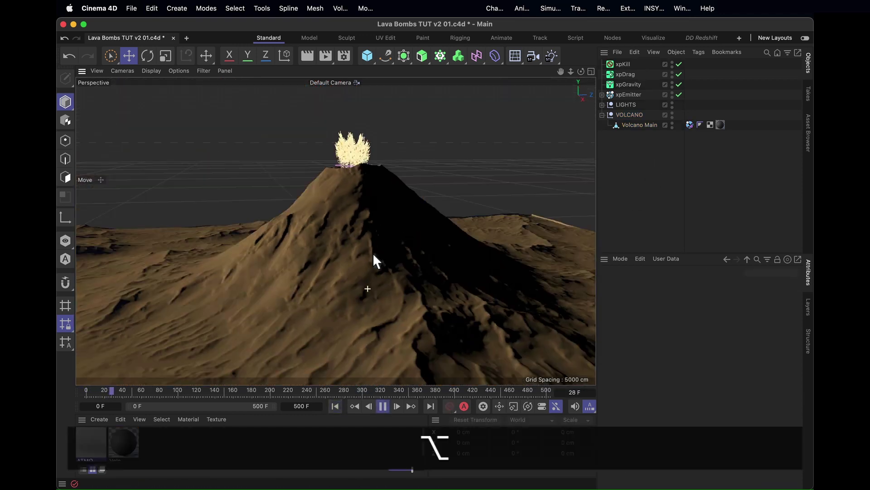
pyautogui.keyDown('alt'); pyautogui.moveTo(320, 289); pyautogui.dragTo(437, 310, button='right'); pyautogui.keyUp('alt')
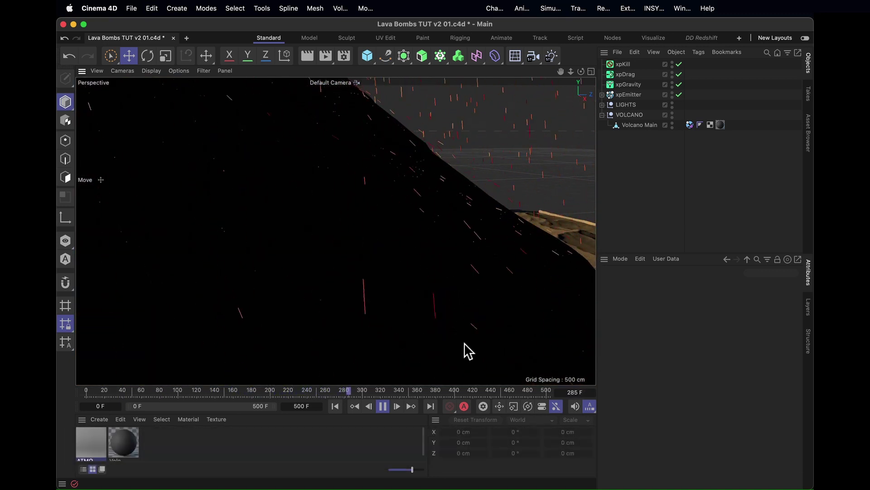
pyautogui.keyDown('alt'); pyautogui.moveTo(455, 200); pyautogui.dragTo(340, 305, button='right'); pyautogui.keyUp('alt')
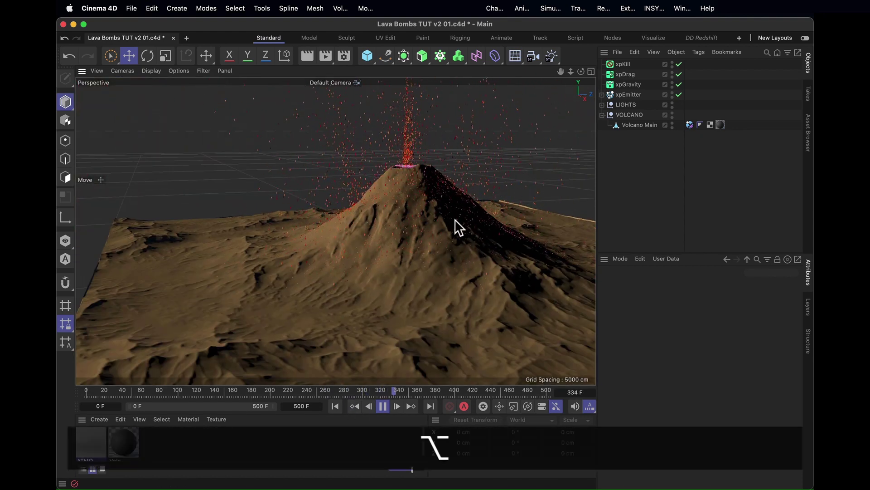
pyautogui.click(379, 407)
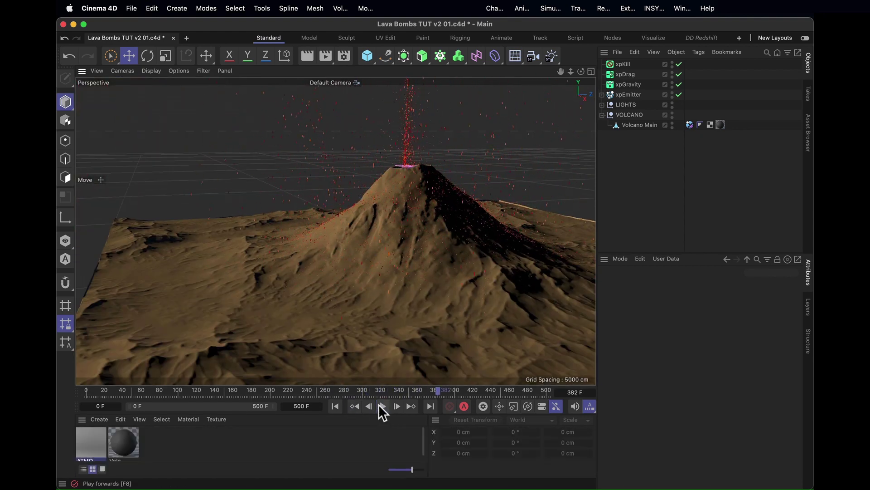
# Enable spawning on the volcano's collider tag and add a new spawning emitter from it.
pyautogui.keyDown('alt'); pyautogui.moveTo(428, 189); pyautogui.dragTo(328, 257, button='middle'); pyautogui.keyUp('alt')
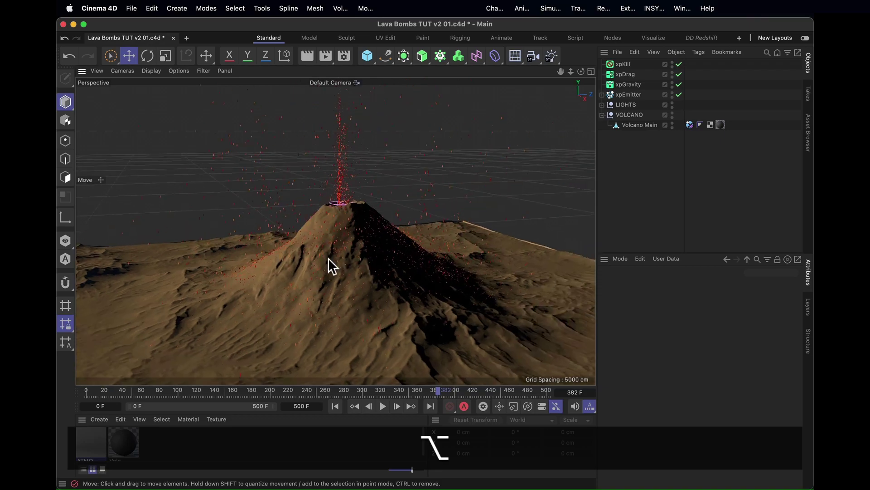
pyautogui.keyDown('alt'); pyautogui.moveTo(329, 258); pyautogui.dragTo(401, 181, button='right'); pyautogui.keyUp('alt')
pyautogui.keyDown('alt'); pyautogui.moveTo(401, 181); pyautogui.dragTo(401, 226, button='middle'); pyautogui.keyUp('alt')
pyautogui.click(690, 125)
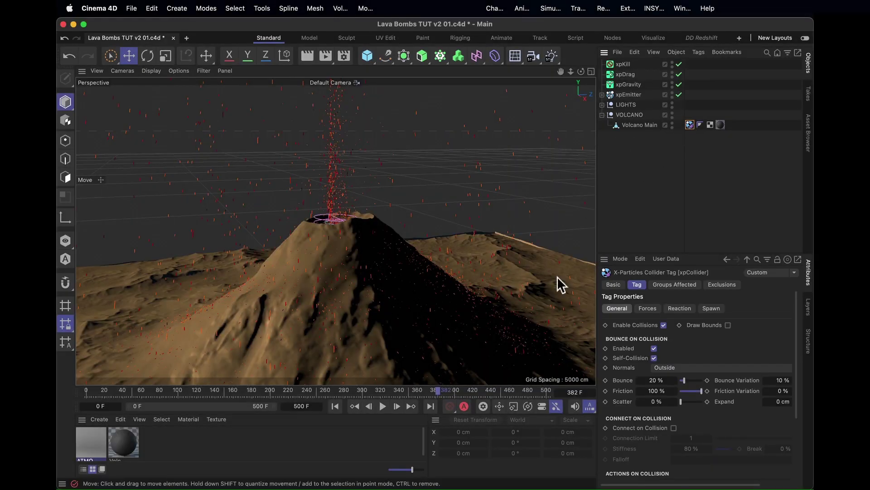
pyautogui.click(712, 309)
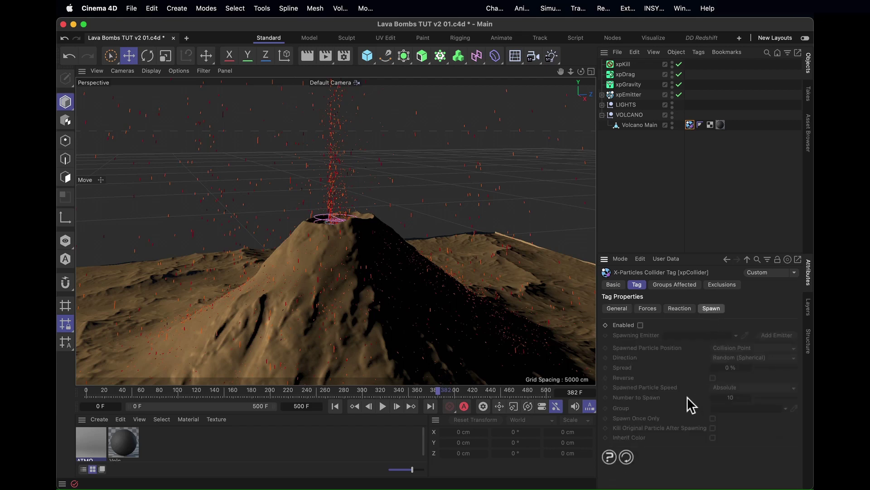
pyautogui.click(641, 325)
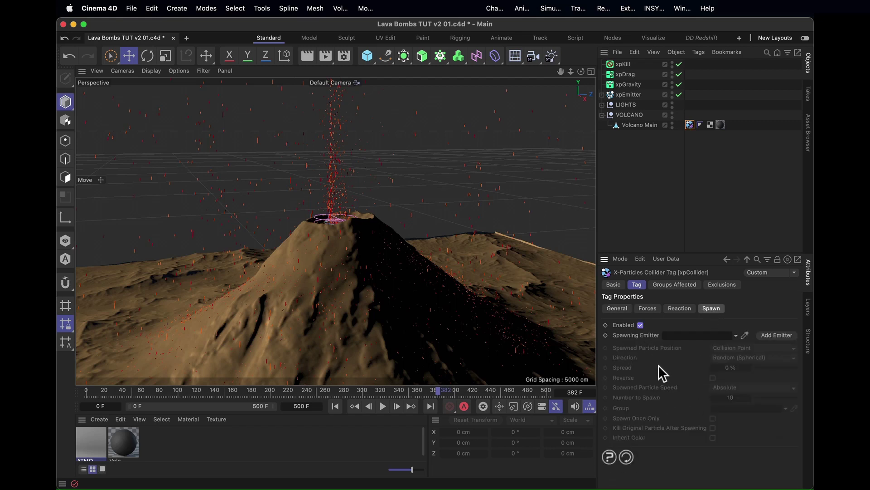
pyautogui.click(776, 336)
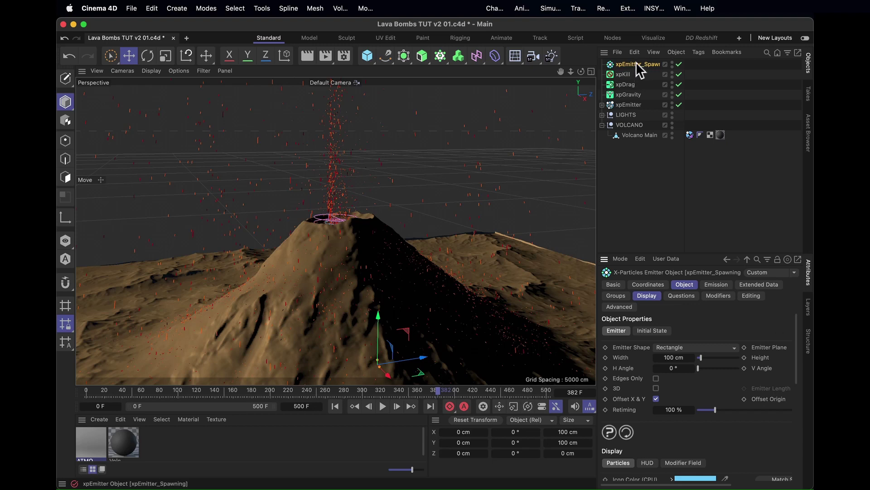
# Place the spawning emitter directly above the original emitter in the object hierarchy and rename the original to xpEmitter Source.
pyautogui.moveTo(634, 101); pyautogui.dragTo(634, 100)
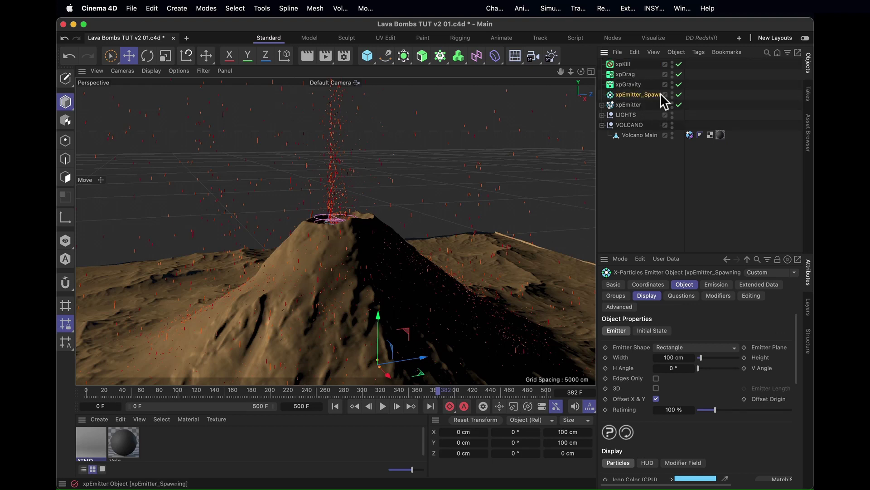
pyautogui.doubleClick(684, 85)
pyautogui.doubleClick(635, 105)
pyautogui.press('Right')
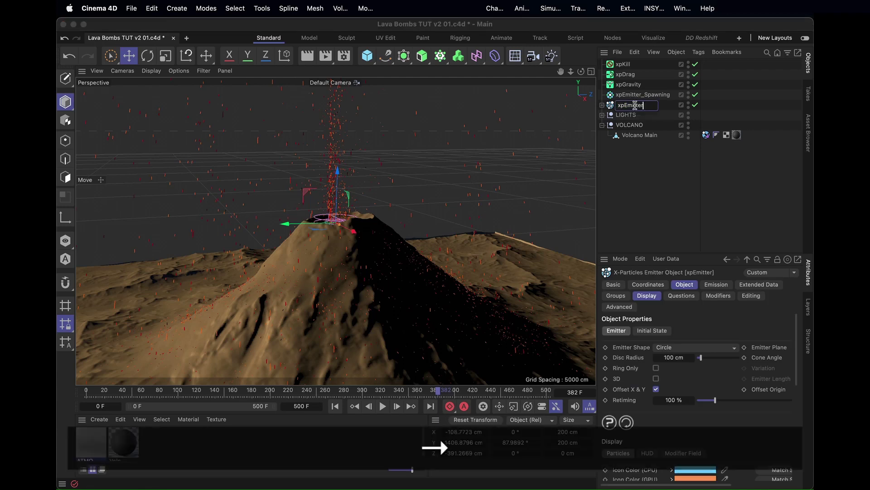
pyautogui.write('Source')
pyautogui.press('Return')
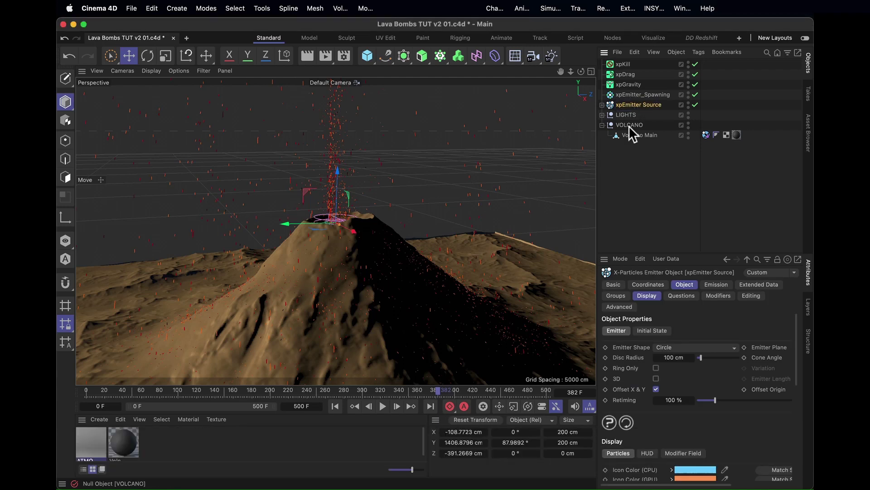
# Replay the eruption from the start, pause it early, and examine the spawned particles around the crater up close.
pyautogui.click(336, 406)
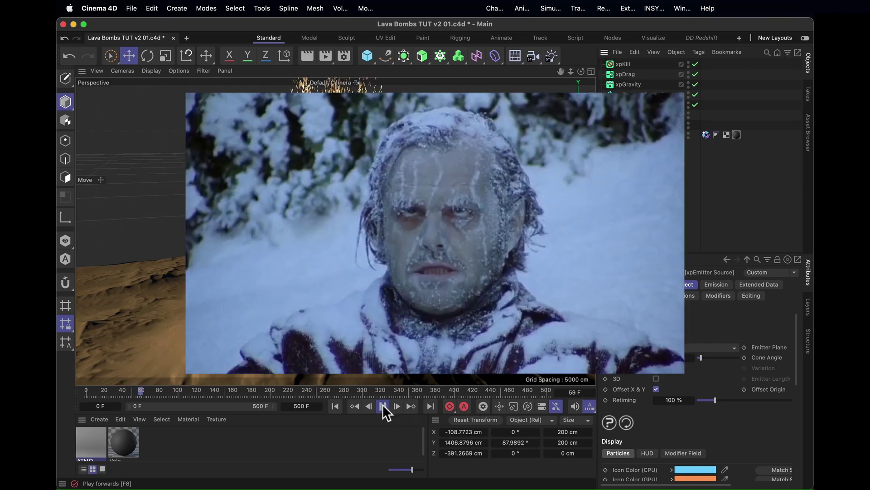
pyautogui.click(383, 406)
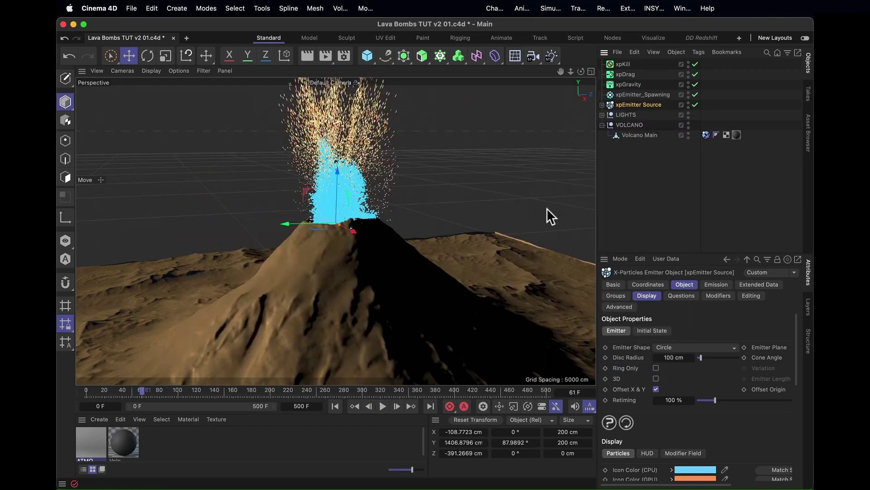
pyautogui.keyDown('alt'); pyautogui.moveTo(339, 180); pyautogui.dragTo(421, 177, button='right'); pyautogui.keyUp('alt')
# Exclude xpEmitter_Spawning from the collisions of the volcano's collider tag.
pyautogui.click(706, 134)
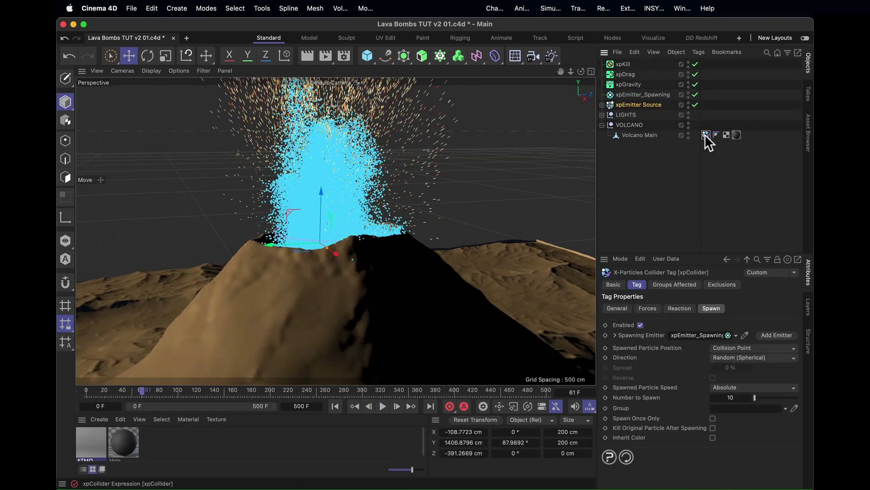
pyautogui.click(710, 308)
pyautogui.click(722, 284)
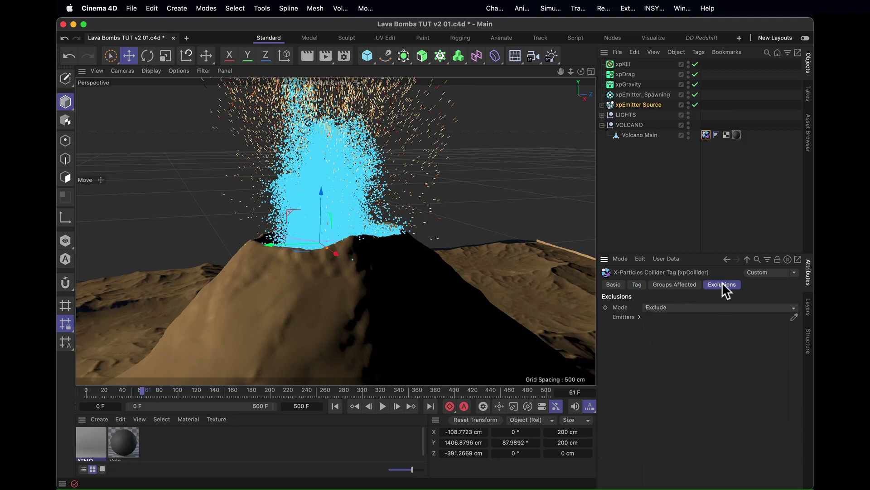
pyautogui.moveTo(644, 94); pyautogui.dragTo(653, 321)
pyautogui.moveTo(671, 352); pyautogui.dragTo(708, 379)
# Turn on Kill Original Particle After Spawning in the collider tag's spawn settings.
pyautogui.click(637, 284)
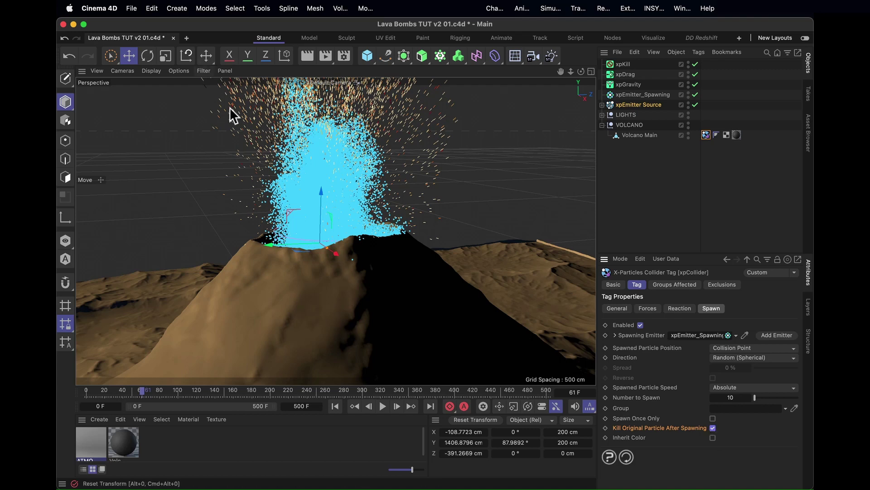
pyautogui.press('alt')
pyautogui.scroll(-5, 274, 254)
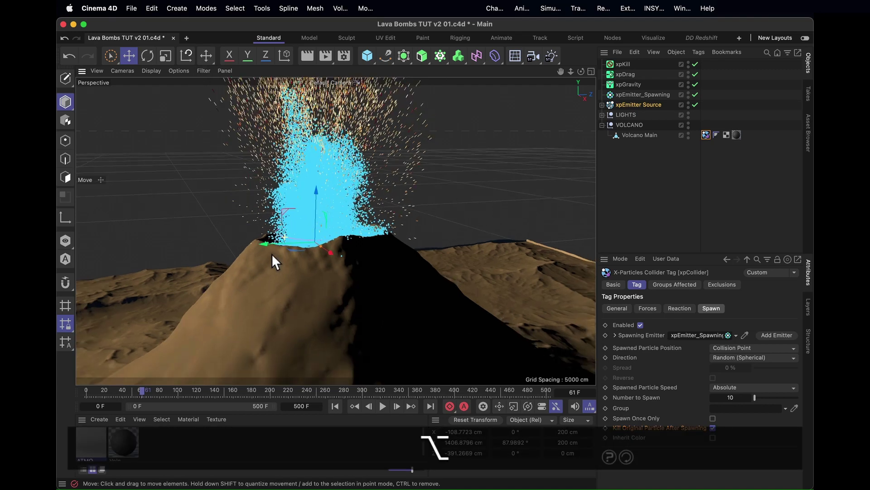
# Replay the eruption from the start, examine the spawned particles on the volcano's slope up close, and pause it.
pyautogui.click(335, 407)
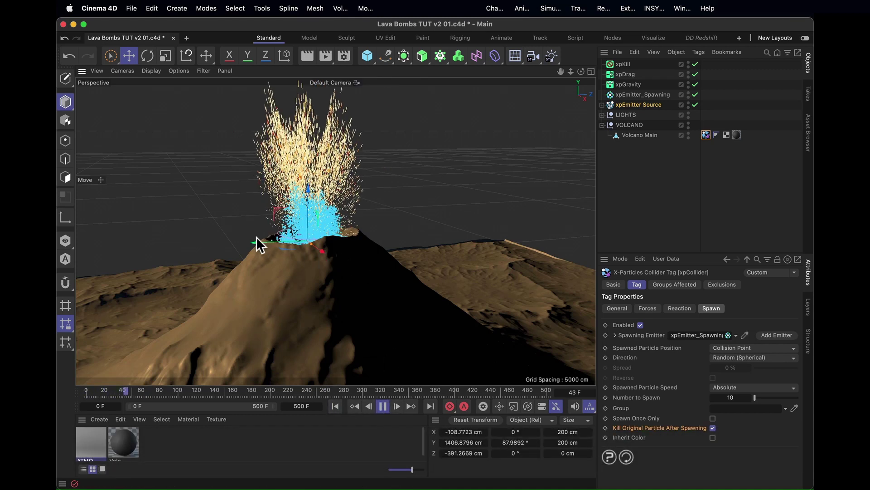
pyautogui.press('alt')
pyautogui.keyDown('alt'); pyautogui.moveTo(374, 290); pyautogui.dragTo(393, 224, button='middle'); pyautogui.keyUp('alt')
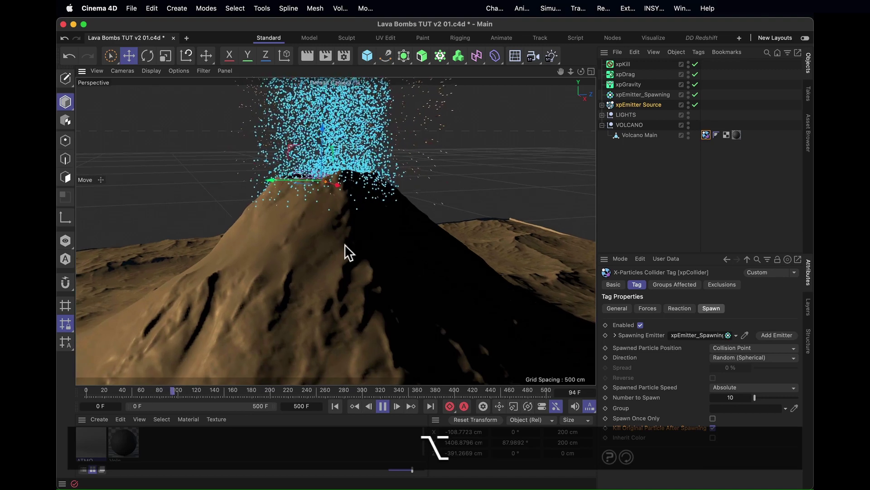
pyautogui.keyDown('alt'); pyautogui.moveTo(334, 279); pyautogui.dragTo(394, 245, button='right'); pyautogui.keyUp('alt')
pyautogui.click(383, 406)
# Set the collider tag's Number to Spawn to 25 and its spawn Direction to Source Particle, and preview the result briefly.
pyautogui.click(733, 397)
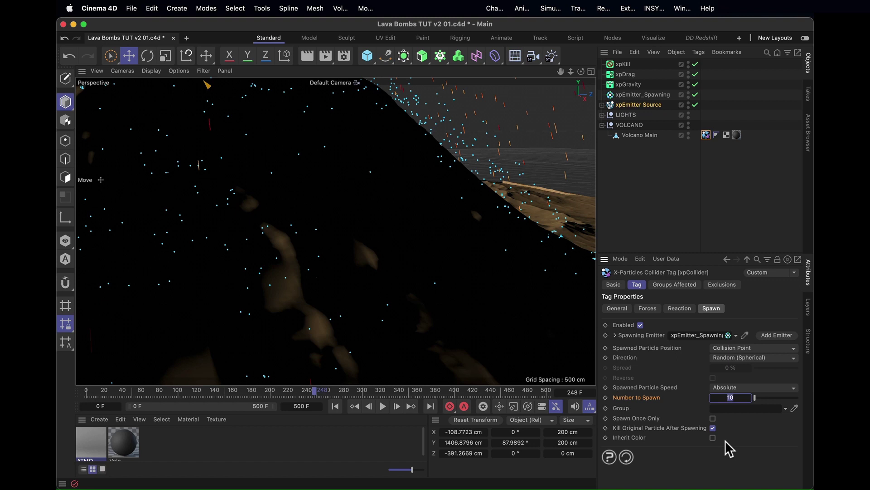
pyautogui.write('25')
pyautogui.press('Return')
pyautogui.click(727, 358)
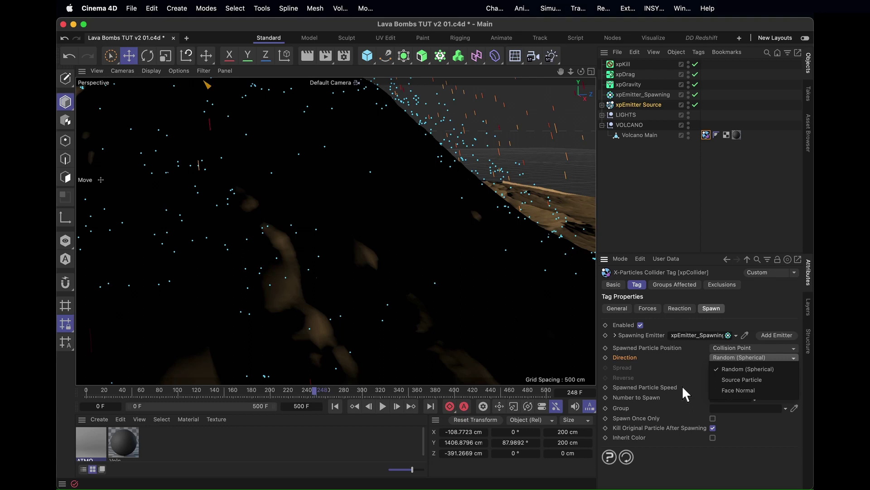
pyautogui.click(741, 380)
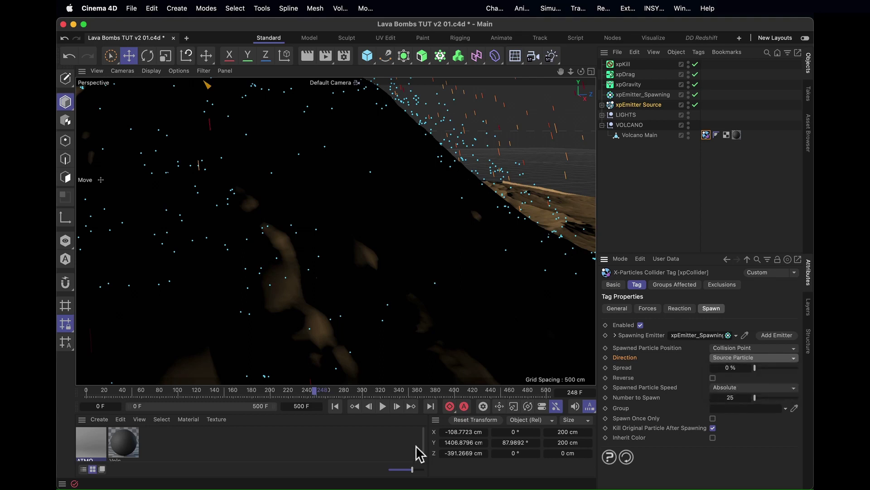
pyautogui.click(384, 407)
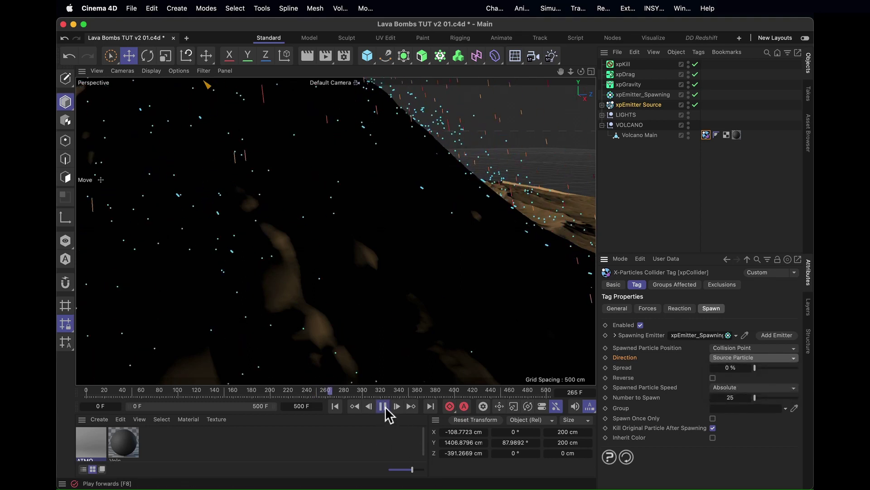
pyautogui.click(383, 408)
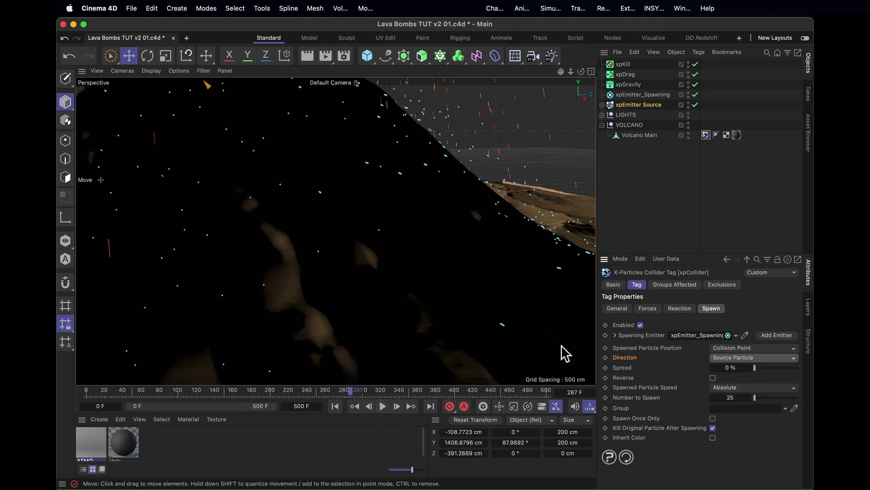
# Set the spawn Spread to 70 % and play the simulation to check the spawned particles across the volcano's slopes.
pyautogui.click(730, 367)
pyautogui.write('70')
pyautogui.press('Return')
pyautogui.click(383, 408)
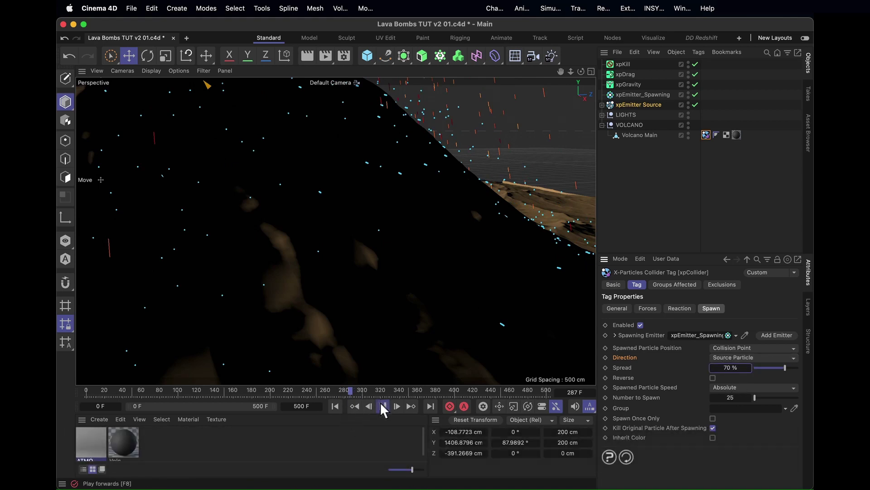
pyautogui.click(384, 409)
pyautogui.click(383, 406)
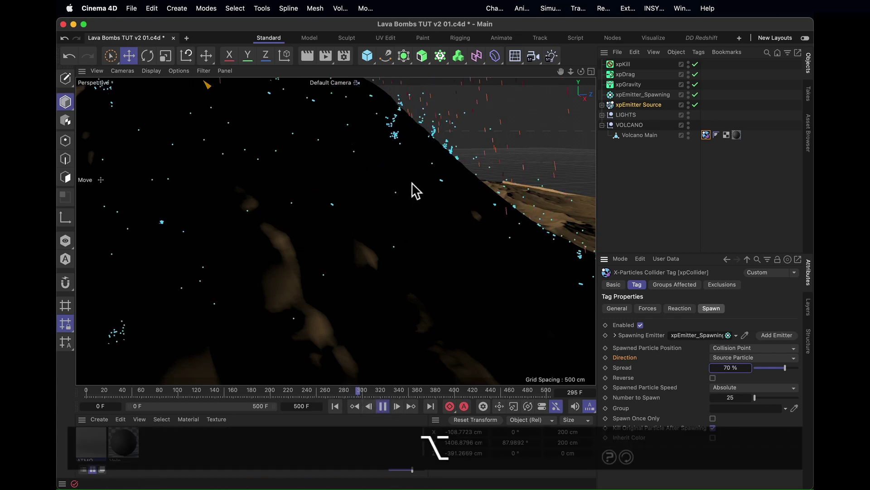
pyautogui.keyDown('alt'); pyautogui.moveTo(415, 259); pyautogui.dragTo(385, 281); pyautogui.keyUp('alt')
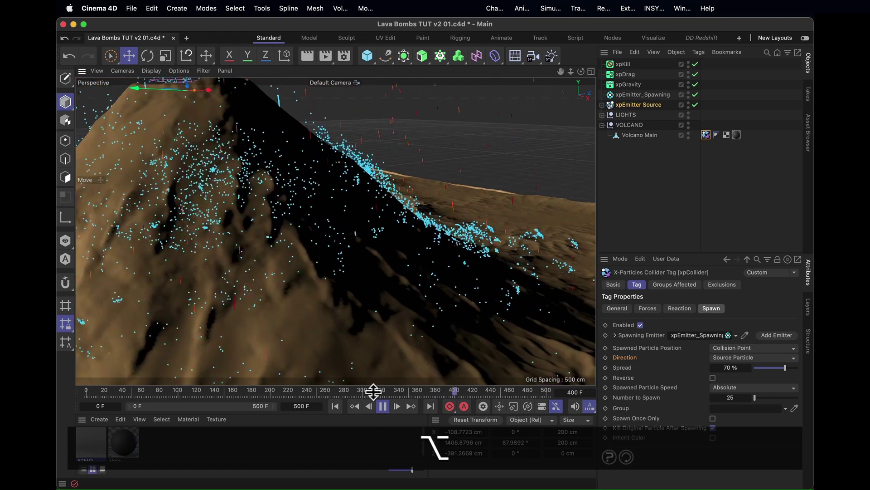
pyautogui.click(382, 406)
# Turn off Full Lifespan in the emission settings of xpEmitter_Spawning and set its Lifespan to 500 F.
pyautogui.click(644, 85)
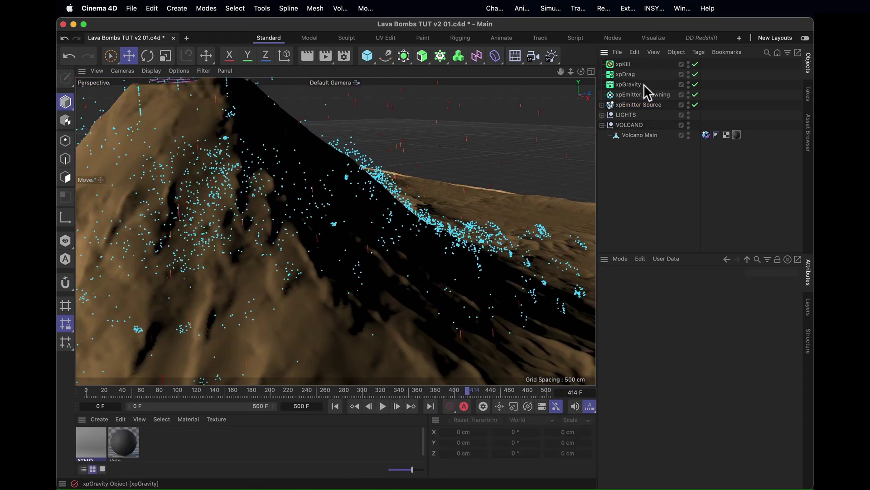
pyautogui.click(643, 96)
pyautogui.keyDown('alt'); pyautogui.moveTo(349, 220); pyautogui.dragTo(316, 274); pyautogui.keyUp('alt')
pyautogui.keyDown('alt'); pyautogui.moveTo(371, 292); pyautogui.dragTo(504, 278); pyautogui.keyUp('alt')
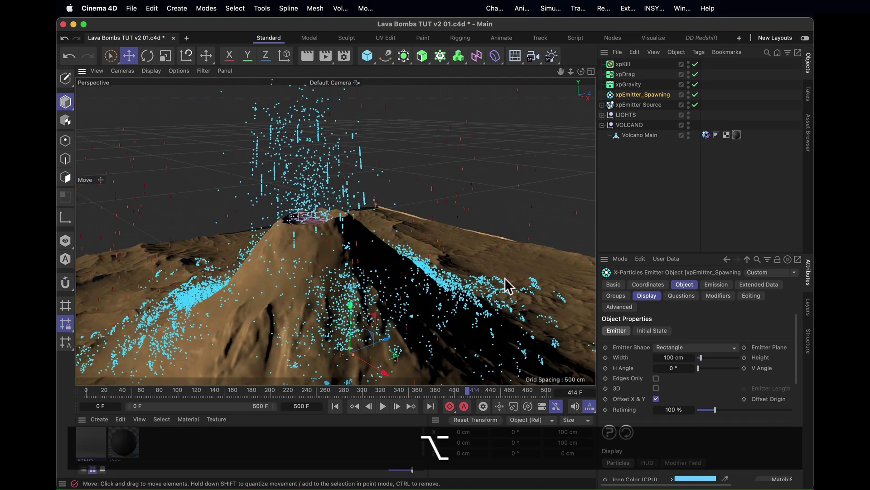
pyautogui.click(715, 285)
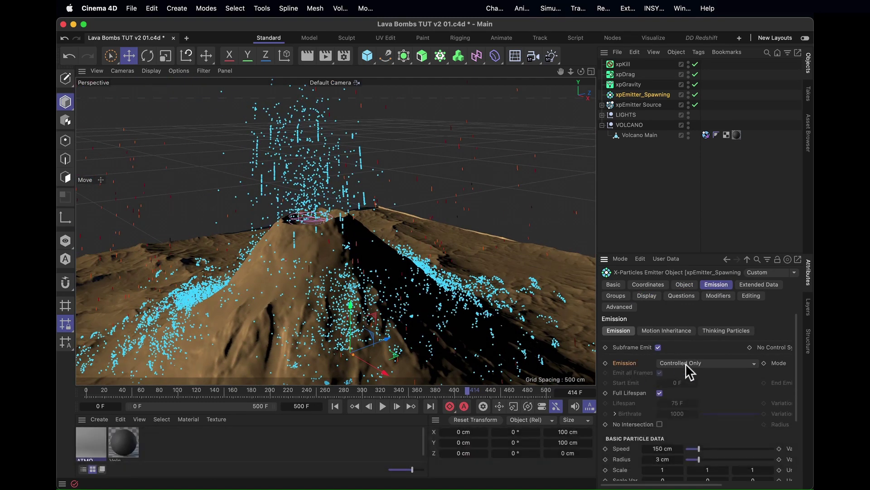
pyautogui.keyDown('alt'); pyautogui.moveTo(381, 312); pyautogui.dragTo(426, 247, button='middle'); pyautogui.keyUp('alt')
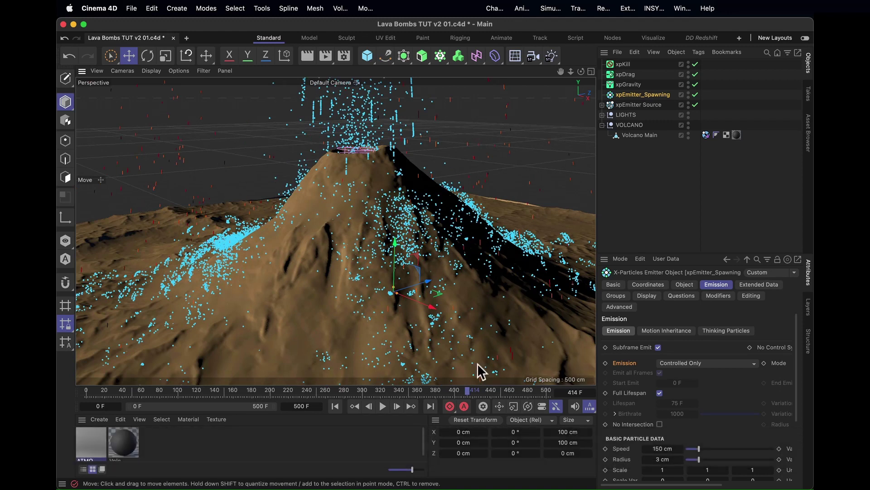
pyautogui.click(660, 393)
pyautogui.write('500')
pyautogui.press('Return')
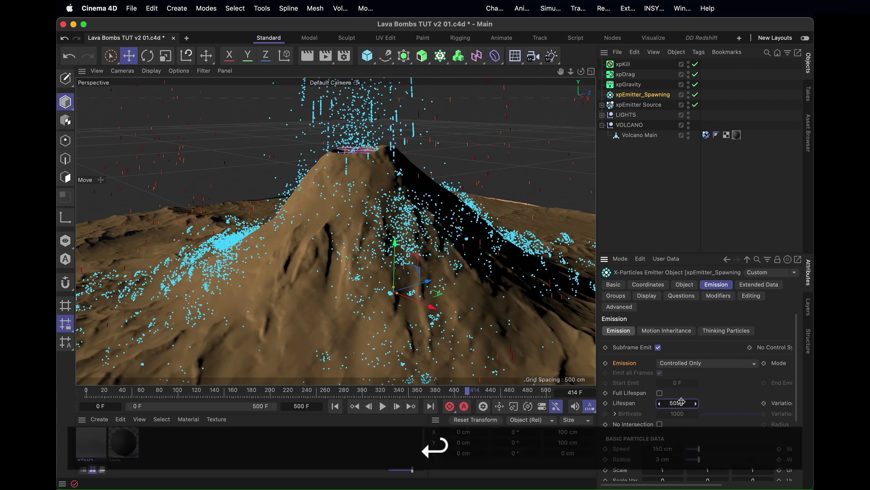
# Set the lifespan Variation of xpEmitter_Spawning to 500 F.
pyautogui.hscroll(4, 702, 363)
pyautogui.scroll(-1, 701, 364)
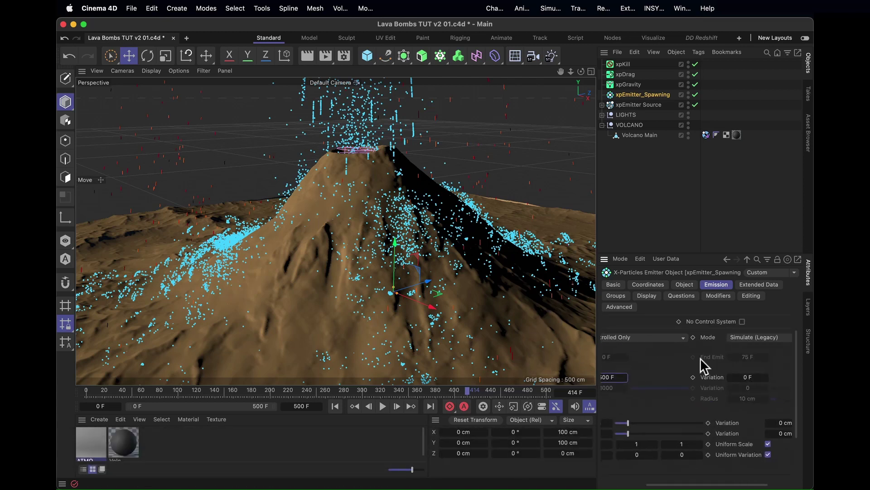
pyautogui.write('500')
pyautogui.press('Return')
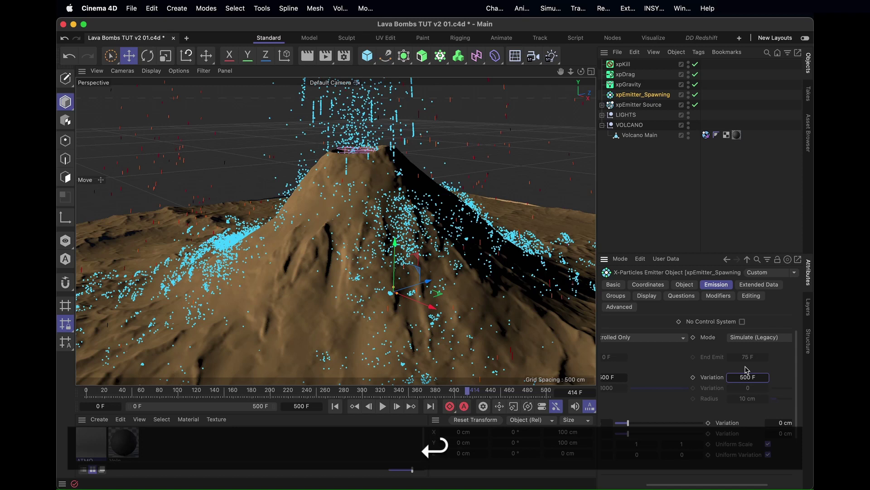
# Set the speed Variation of the spawning emitter's particles to 150 cm.
pyautogui.press('alt')
pyautogui.hscroll(-3, 723, 340)
pyautogui.scroll(-1, 723, 340)
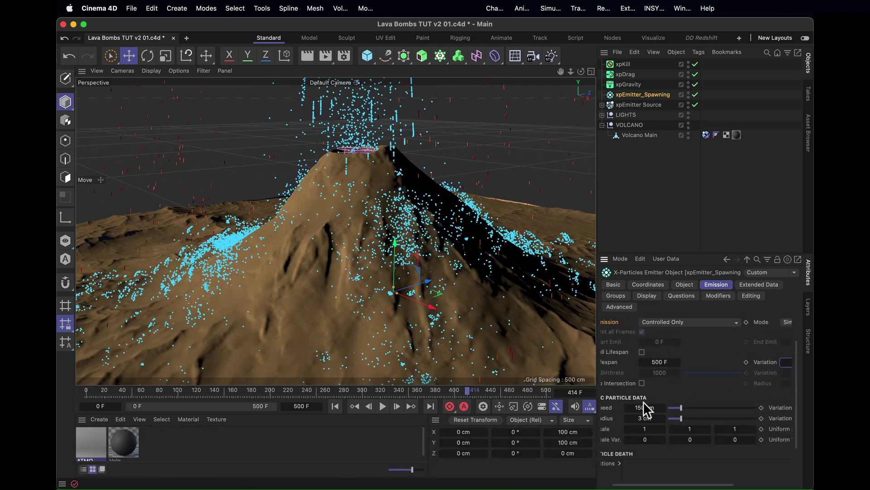
pyautogui.moveTo(723, 367); pyautogui.dragTo(633, 327)
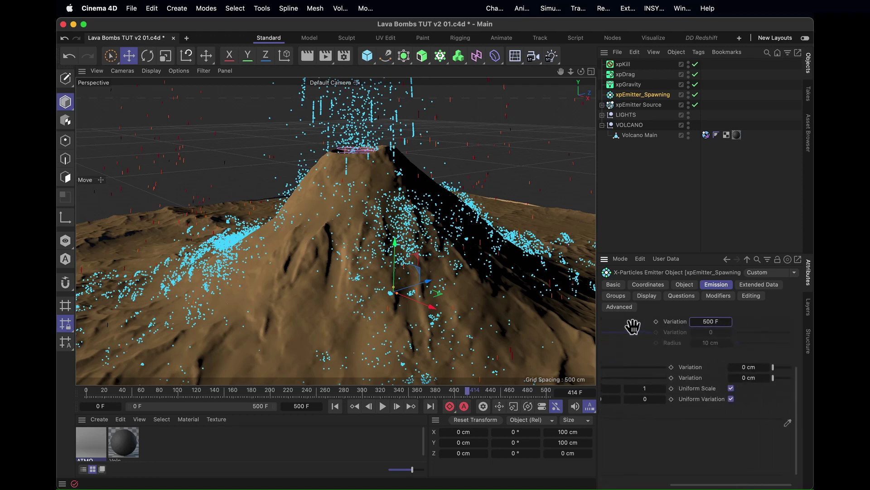
pyautogui.click(746, 368)
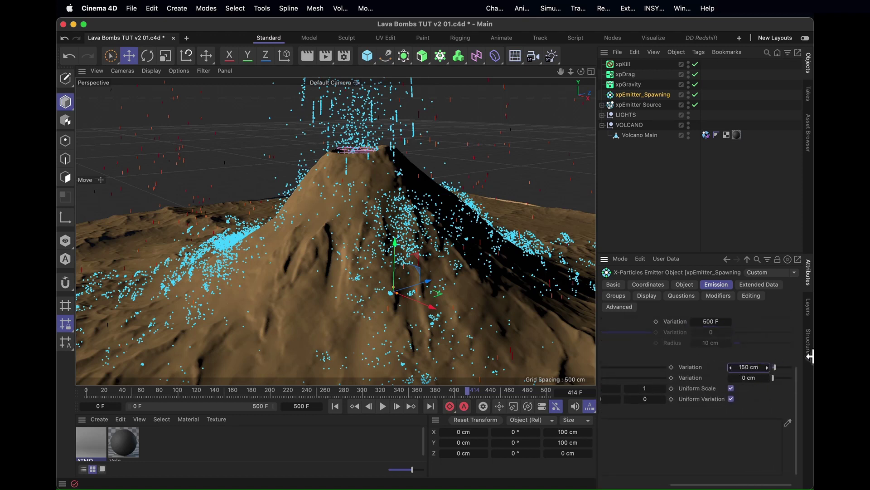
# Replay the eruption from the start, examine the spawned particles' spread around the crater, and pause it.
pyautogui.click(335, 405)
pyautogui.click(382, 406)
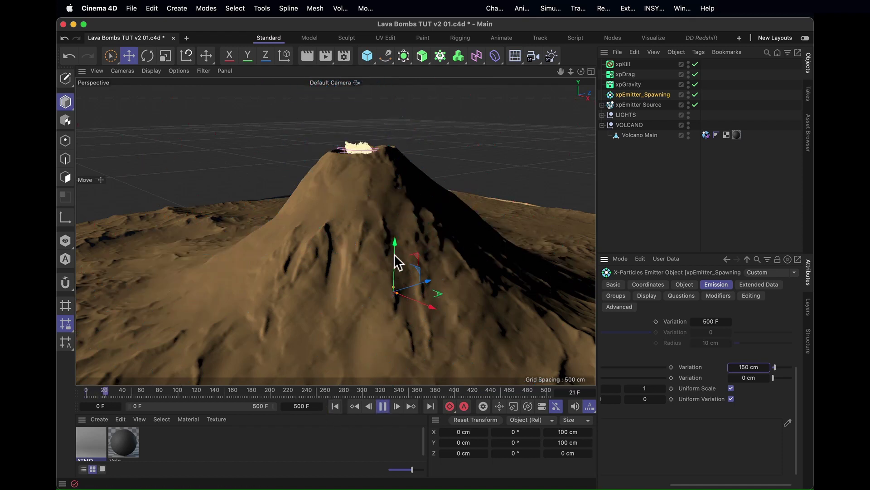
pyautogui.keyDown('alt'); pyautogui.moveTo(400, 224); pyautogui.dragTo(404, 263, button='middle'); pyautogui.keyUp('alt')
pyautogui.keyDown('alt'); pyautogui.moveTo(379, 196); pyautogui.dragTo(424, 202, button='right'); pyautogui.keyUp('alt')
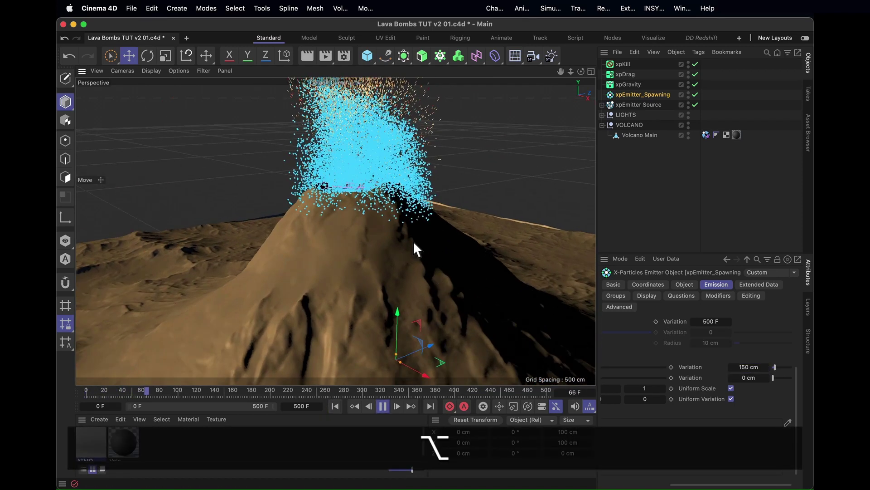
pyautogui.keyDown('alt'); pyautogui.moveTo(416, 249); pyautogui.dragTo(349, 277); pyautogui.keyUp('alt')
pyautogui.click(383, 406)
# Set the spawning emitter's particle Radius to 0.8 cm and the radius Variation to 0.6 cm.
pyautogui.hscroll(-3, 685, 424)
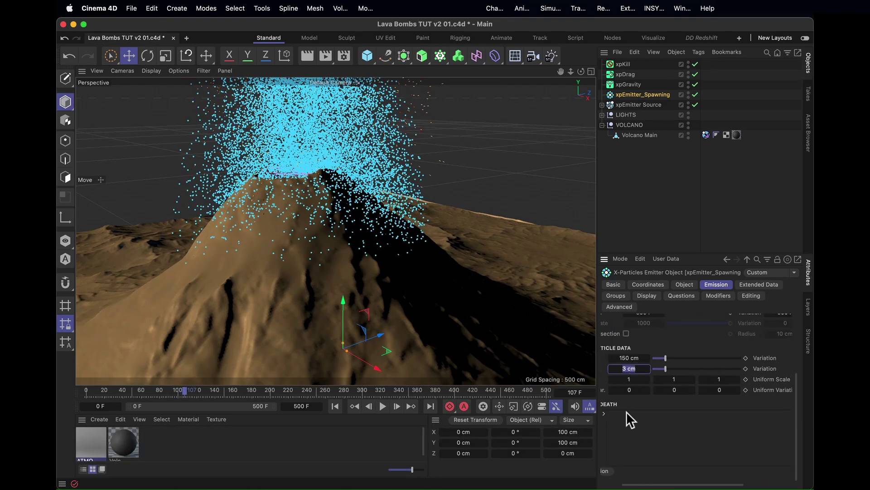
pyautogui.press('BackSpace')
pyautogui.write('.8')
pyautogui.press('Return')
pyautogui.hscroll(3, 647, 386)
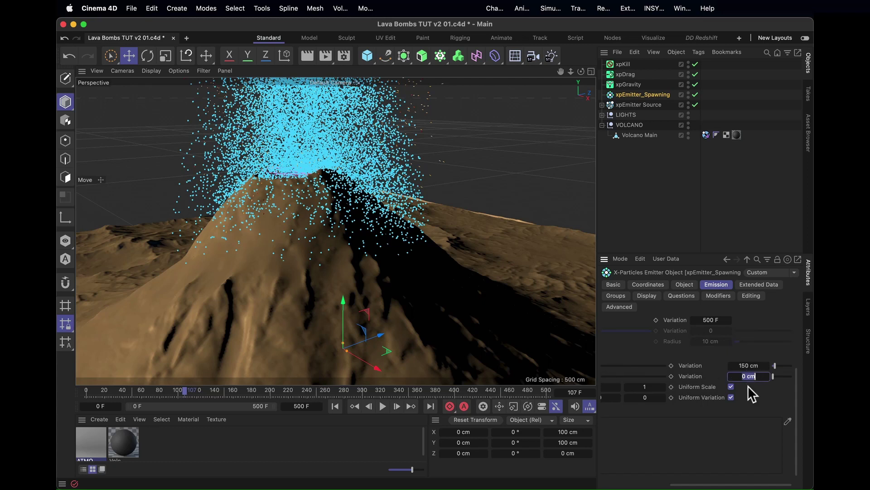
pyautogui.write('.7')
pyautogui.press('BackSpace')
pyautogui.write('6')
pyautogui.press('Return')
# Display the xpEmitter_Spawning particles as Lines and set their Color Mode to Gradient (Parameter).
pyautogui.click(647, 295)
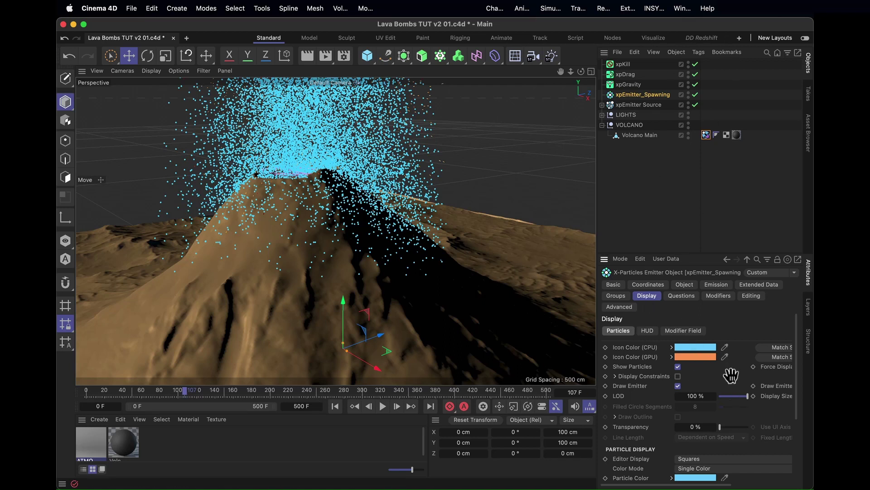
pyautogui.scroll(-3, 730, 375)
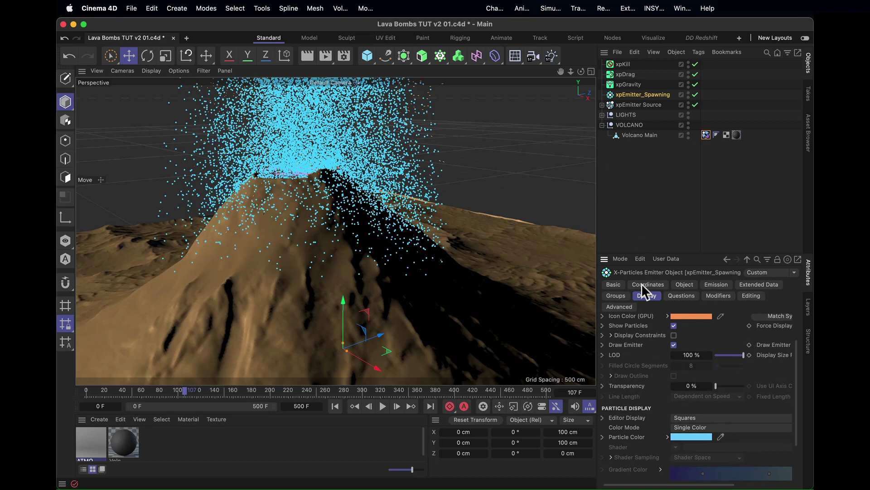
pyautogui.click(686, 416)
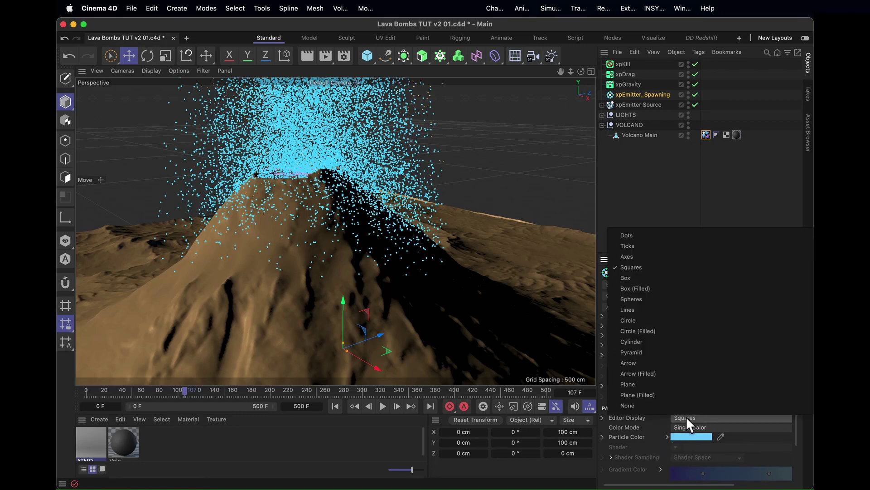
pyautogui.click(648, 310)
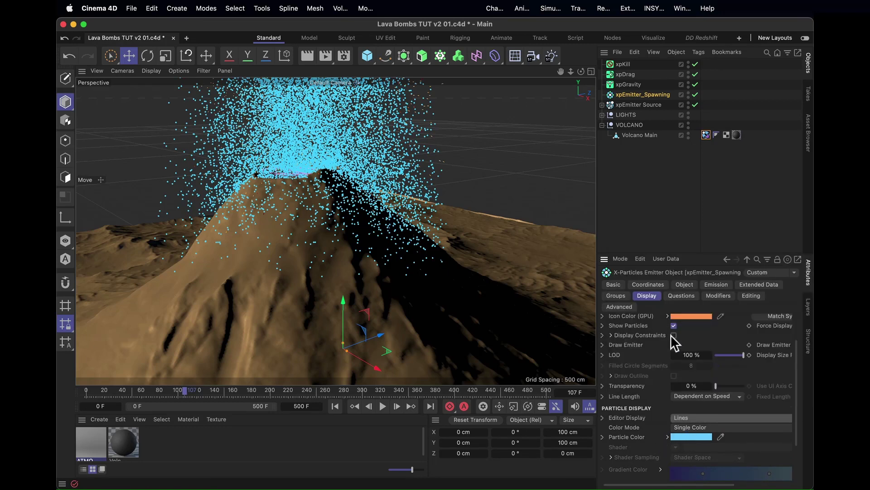
pyautogui.click(684, 426)
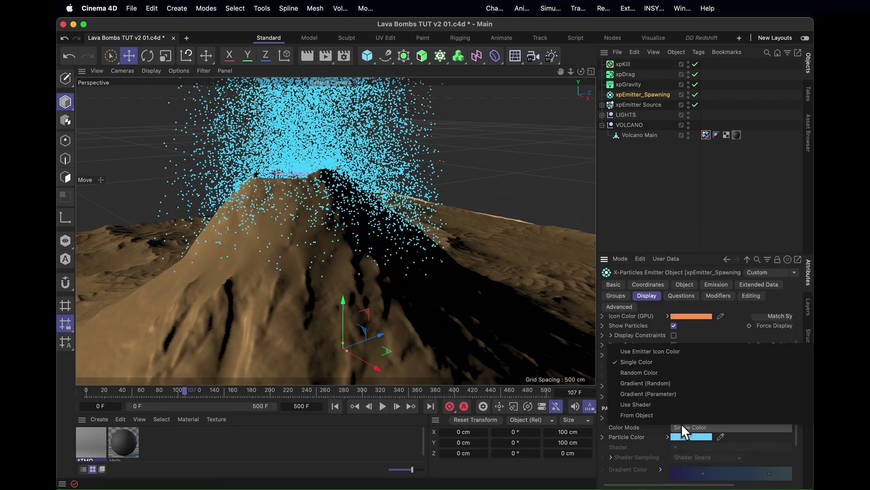
pyautogui.click(658, 394)
pyautogui.scroll(-3, 646, 383)
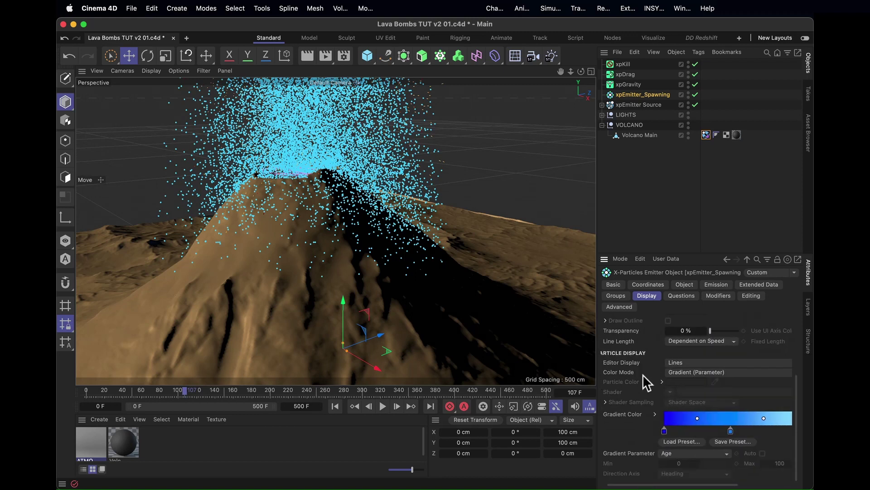
# Load the black-to-red-to-orange preset into the particle color gradient, invert it, and distribute its knots evenly.
pyautogui.click(681, 442)
pyautogui.doubleClick(683, 211)
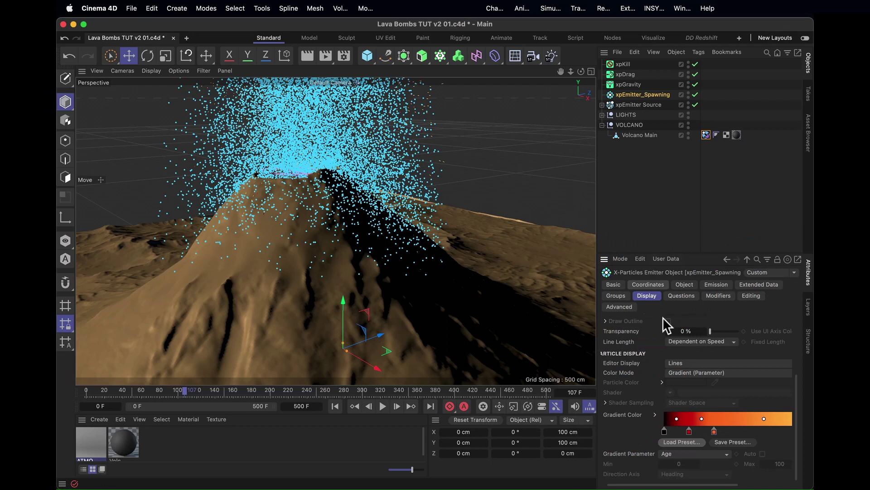
pyautogui.rightClick(735, 427)
pyautogui.click(680, 427)
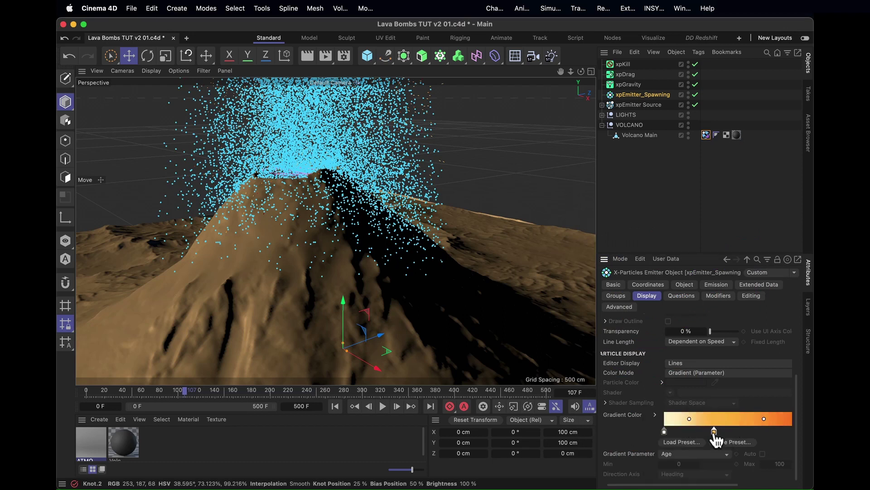
pyautogui.rightClick(734, 429)
pyautogui.click(690, 448)
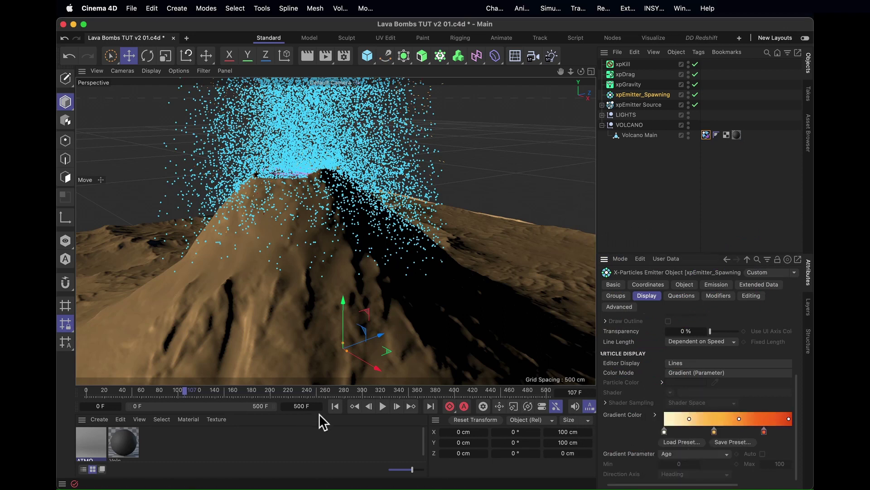
# Replay the eruption from the start and examine the recolored spawned particles around the crater from farther back.
pyautogui.click(335, 406)
pyautogui.click(383, 406)
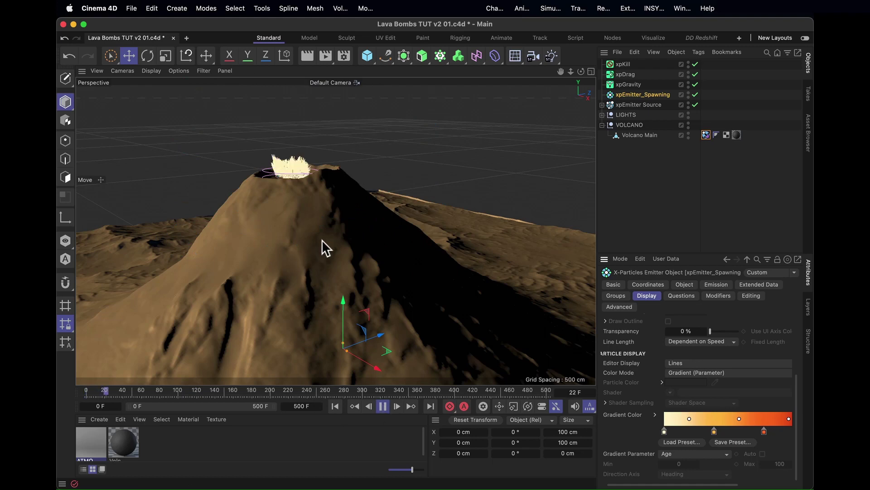
pyautogui.keyDown('alt'); pyautogui.moveTo(312, 192); pyautogui.dragTo(333, 250, button='right'); pyautogui.keyUp('alt')
pyautogui.keyDown('alt'); pyautogui.moveTo(308, 210); pyautogui.dragTo(307, 266, button='middle'); pyautogui.keyUp('alt')
pyautogui.keyDown('alt'); pyautogui.moveTo(307, 266); pyautogui.dragTo(345, 295); pyautogui.keyUp('alt')
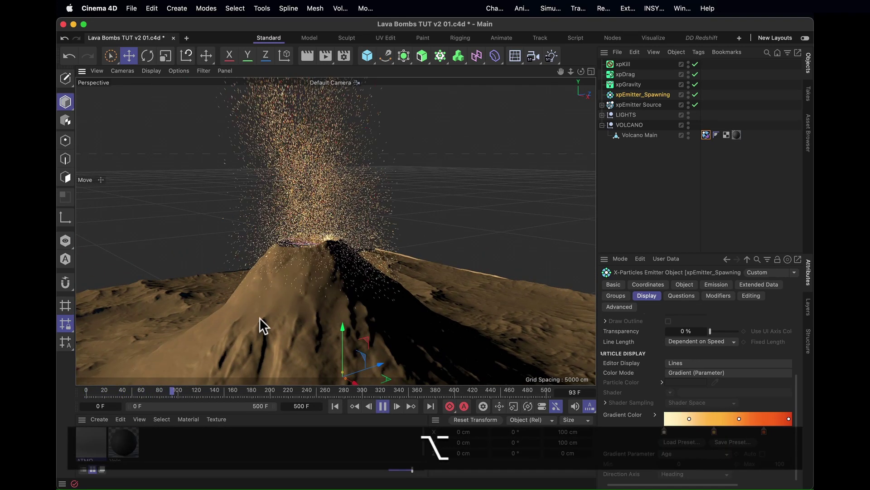
# Examine the spawned particles bouncing on the volcano's slopes up close and from several angles while the simulation plays.
pyautogui.keyDown('alt'); pyautogui.moveTo(291, 291); pyautogui.dragTo(477, 293, button='right'); pyautogui.keyUp('alt')
pyautogui.keyDown('alt'); pyautogui.moveTo(473, 284); pyautogui.dragTo(364, 293, button='middle'); pyautogui.keyUp('alt')
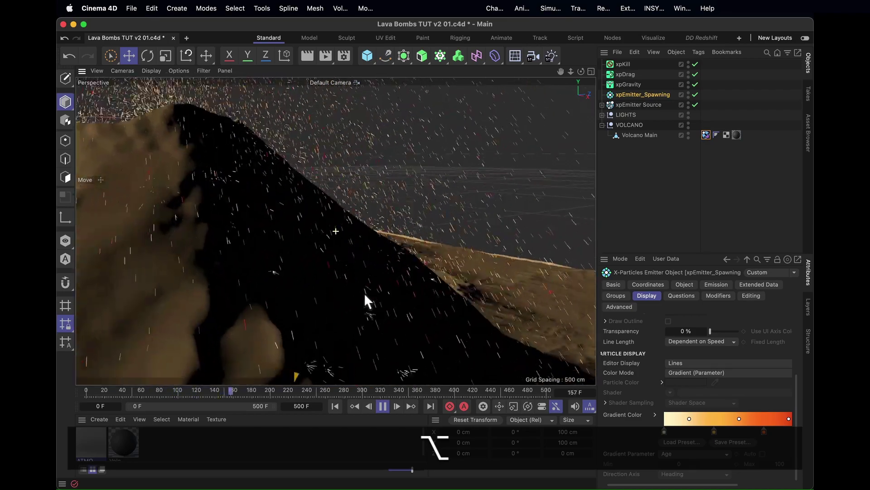
pyautogui.keyDown('alt'); pyautogui.moveTo(364, 293); pyautogui.dragTo(323, 281, button='right'); pyautogui.keyUp('alt')
pyautogui.keyDown('alt'); pyautogui.moveTo(322, 281); pyautogui.dragTo(297, 253, button='middle'); pyautogui.keyUp('alt')
pyautogui.keyDown('alt'); pyautogui.moveTo(297, 252); pyautogui.dragTo(344, 307, button='right'); pyautogui.keyUp('alt')
pyautogui.keyDown('alt'); pyautogui.moveTo(343, 306); pyautogui.dragTo(349, 342); pyautogui.keyUp('alt')
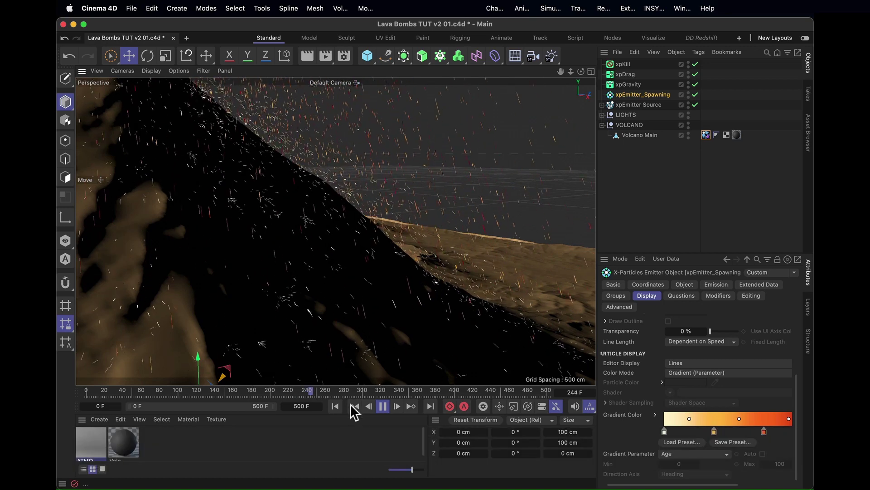
pyautogui.click(390, 413)
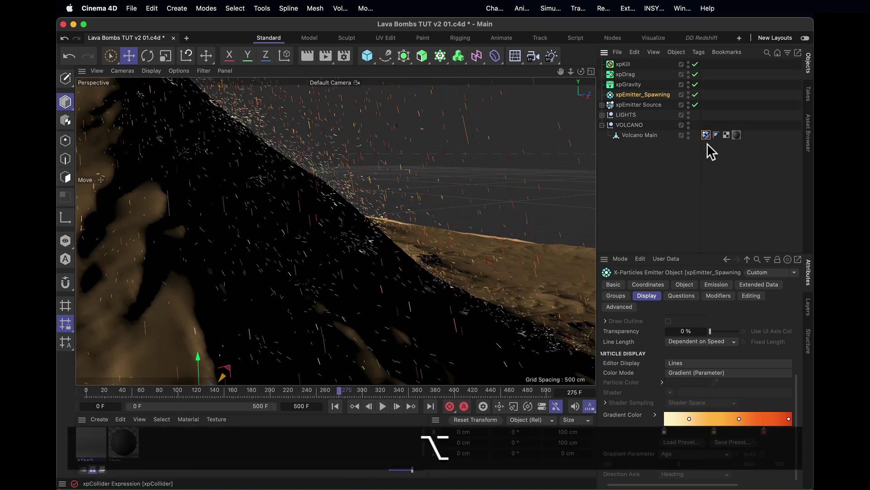
pyautogui.keyDown('alt'); pyautogui.moveTo(519, 208); pyautogui.dragTo(439, 132); pyautogui.keyUp('alt')
pyautogui.keyDown('alt'); pyautogui.moveTo(409, 275); pyautogui.dragTo(393, 178); pyautogui.keyUp('alt')
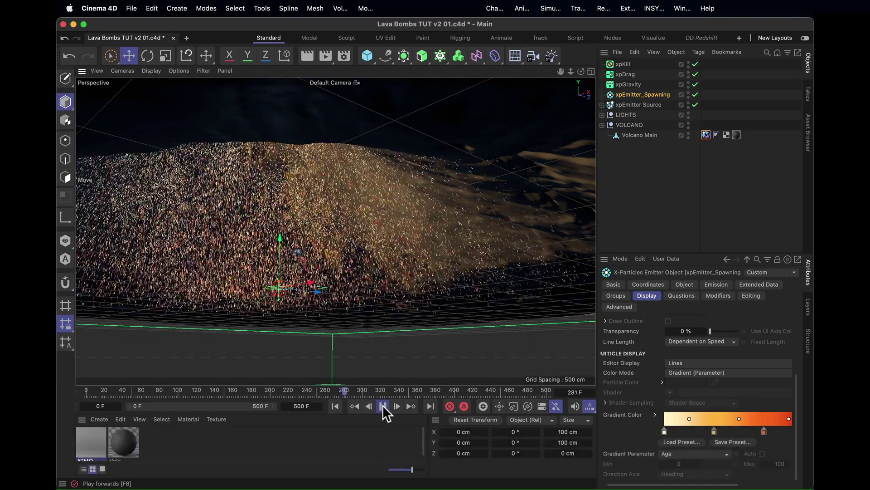
pyautogui.click(382, 405)
pyautogui.keyDown('alt'); pyautogui.moveTo(363, 189); pyautogui.dragTo(385, 299); pyautogui.keyUp('alt')
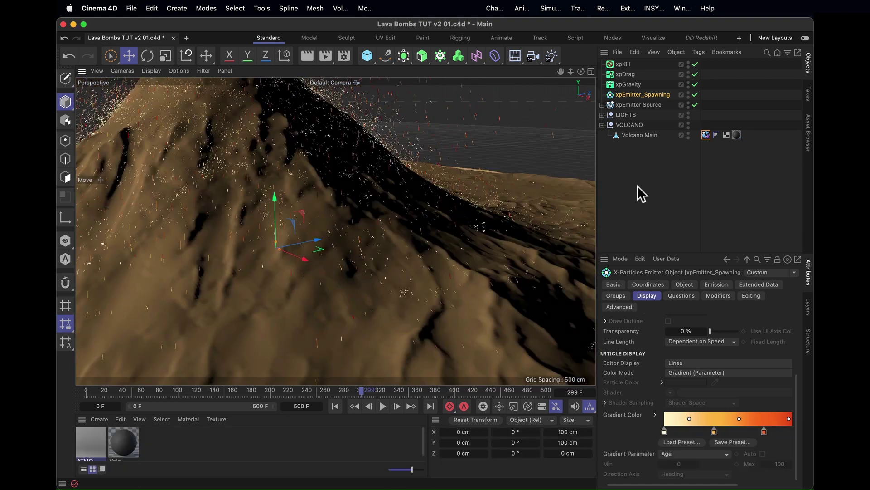
# Create an Instance of Volcano Main and place it in the VOLCANO group above the original.
pyautogui.click(644, 134)
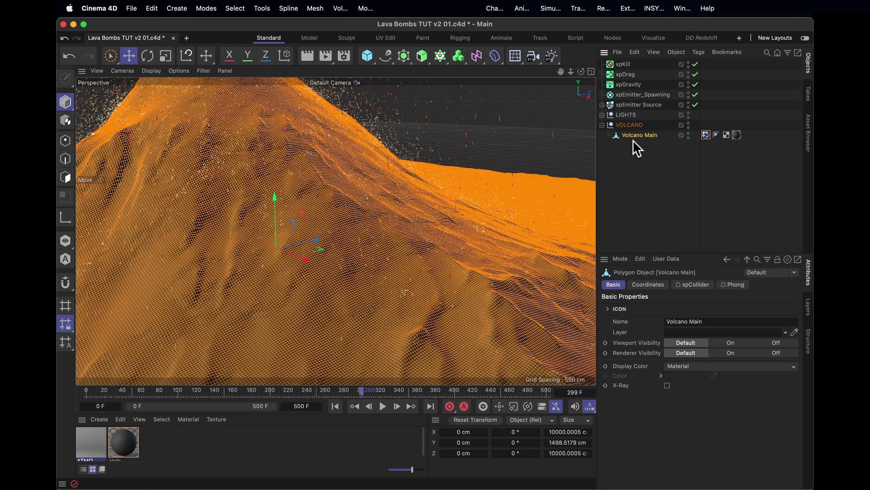
pyautogui.click(410, 54)
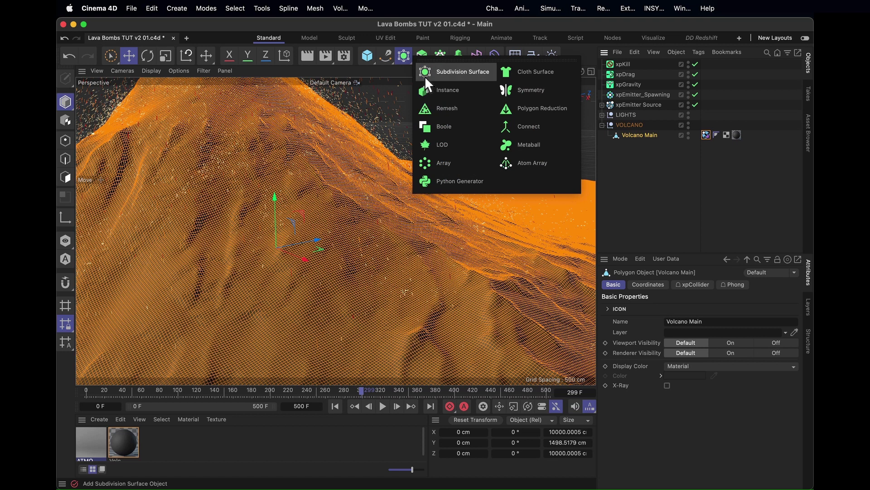
pyautogui.click(438, 93)
pyautogui.moveTo(625, 64); pyautogui.dragTo(638, 140)
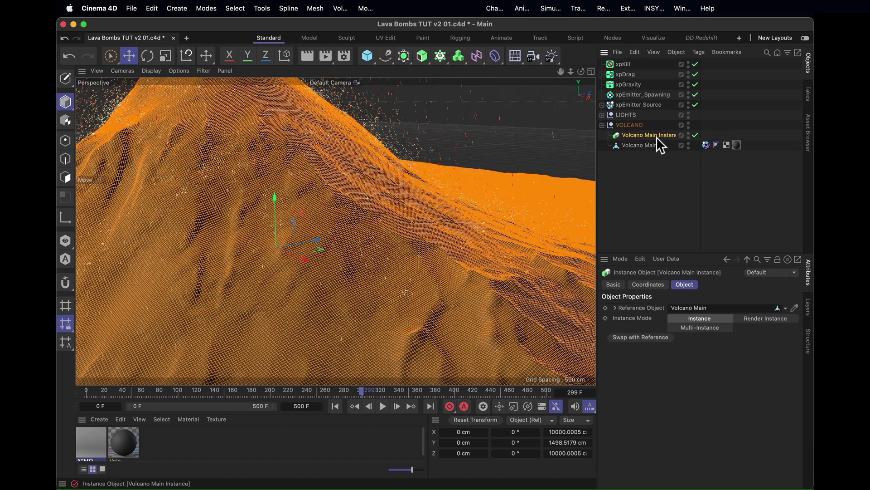
# Add an xpCollider tag to the Volcano Main instance with Bounce 20%, Bounce Variation 10% and Friction 100%.
pyautogui.rightClick(658, 137)
pyautogui.moveTo(547, 89)
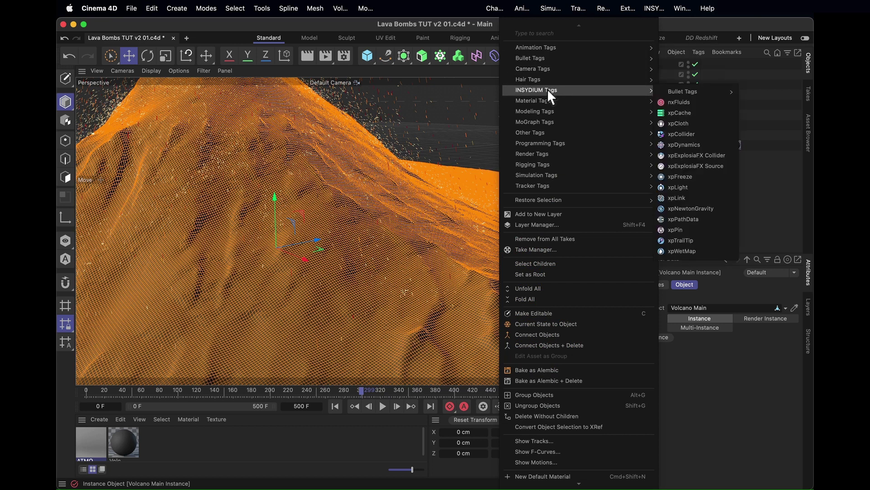
pyautogui.click(693, 136)
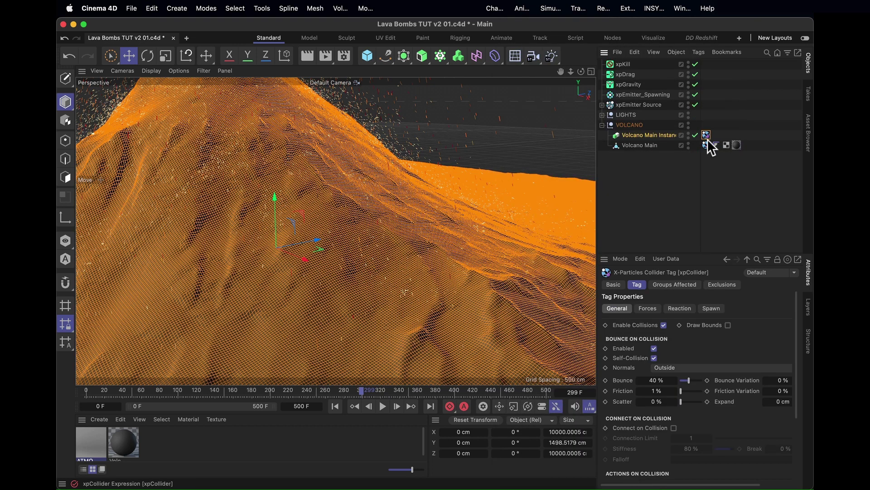
pyautogui.moveTo(656, 380); pyautogui.dragTo(651, 406)
pyautogui.press('Tab')
pyautogui.write('10')
pyautogui.press('Tab')
pyautogui.write('100')
pyautogui.press('Return')
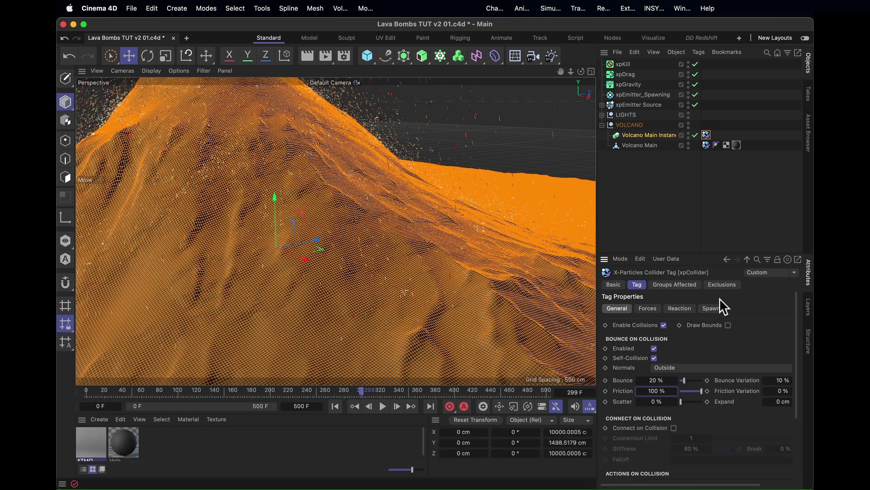
# Open the emitter Exclusions of the instance's xpCollider tag and clear the object selection.
pyautogui.click(721, 287)
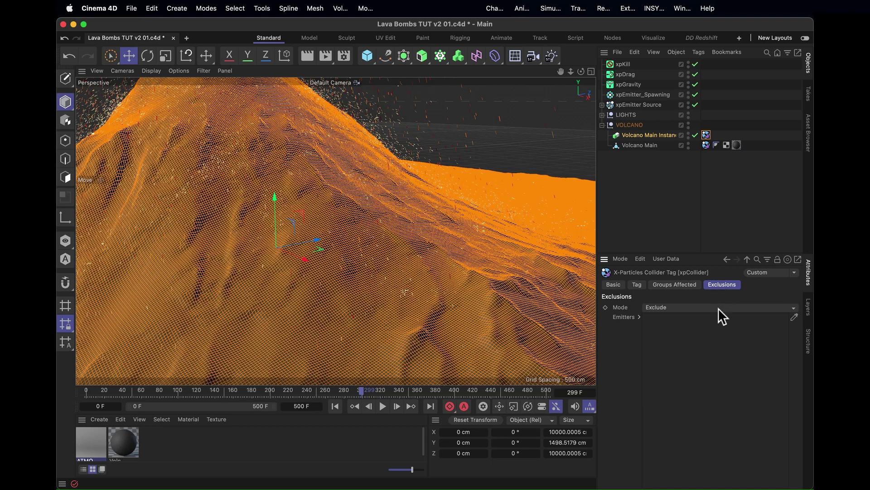
pyautogui.moveTo(666, 379); pyautogui.dragTo(654, 360)
pyautogui.click(652, 200)
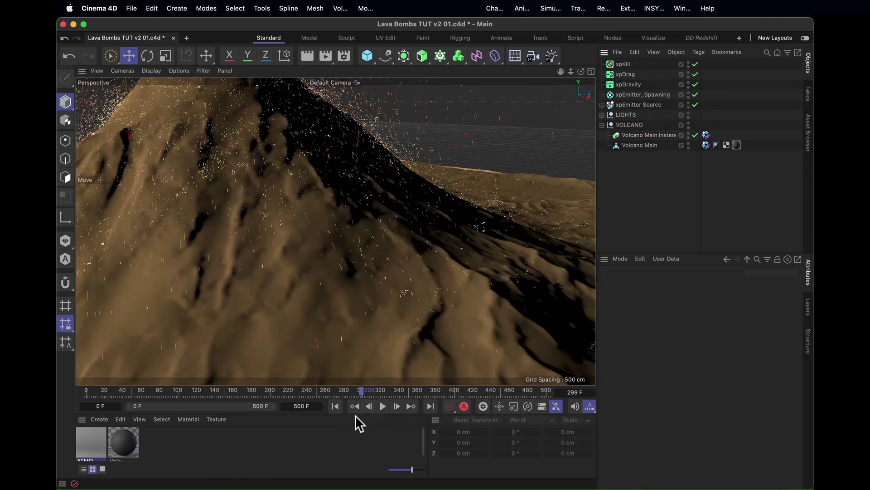
# Replay the eruption from the start and examine how the particles behave around the crater and slopes.
pyautogui.click(335, 406)
pyautogui.click(382, 405)
pyautogui.keyDown('alt'); pyautogui.moveTo(325, 265); pyautogui.dragTo(305, 264, button='right'); pyautogui.keyUp('alt')
pyautogui.keyDown('alt'); pyautogui.moveTo(305, 264); pyautogui.dragTo(303, 219); pyautogui.keyUp('alt')
pyautogui.keyDown('alt'); pyautogui.moveTo(303, 231); pyautogui.dragTo(344, 262, button='right'); pyautogui.keyUp('alt')
pyautogui.keyDown('alt'); pyautogui.moveTo(344, 263); pyautogui.dragTo(328, 278, button='middle'); pyautogui.keyUp('alt')
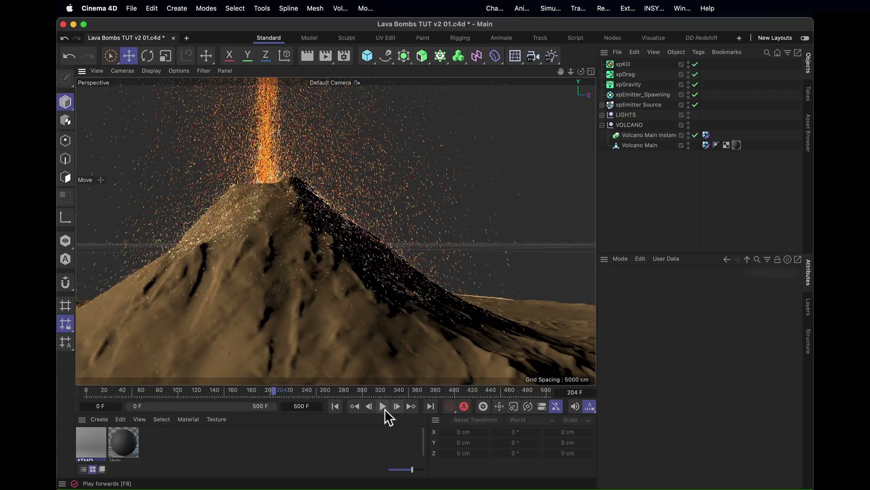
pyautogui.press('alt')
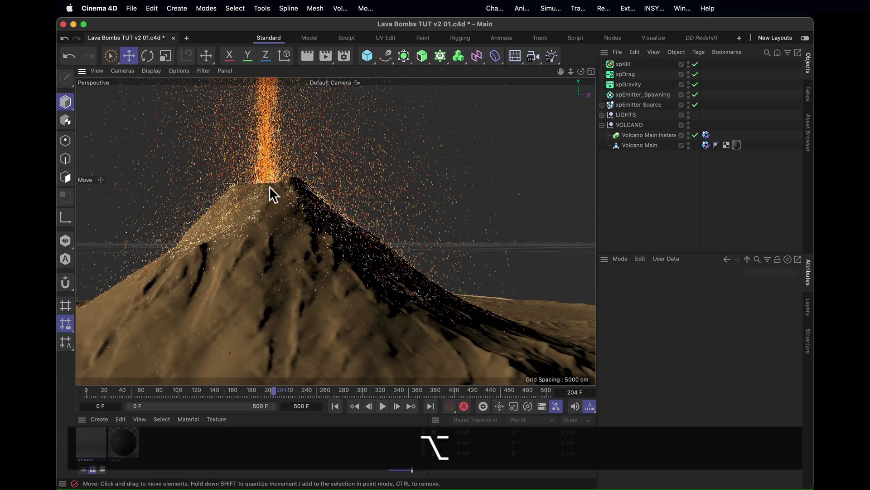
pyautogui.keyDown('alt'); pyautogui.moveTo(257, 178); pyautogui.dragTo(273, 254); pyautogui.keyUp('alt')
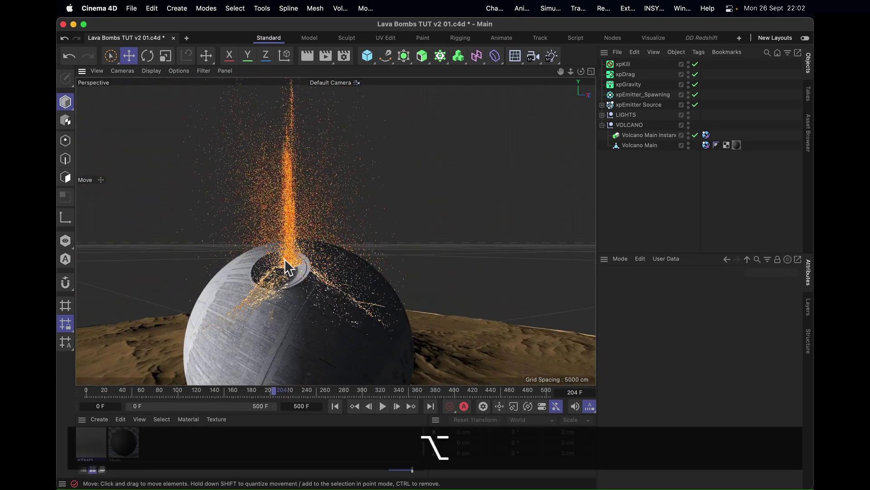
pyautogui.keyDown('alt'); pyautogui.moveTo(285, 266); pyautogui.dragTo(310, 277); pyautogui.keyUp('alt')
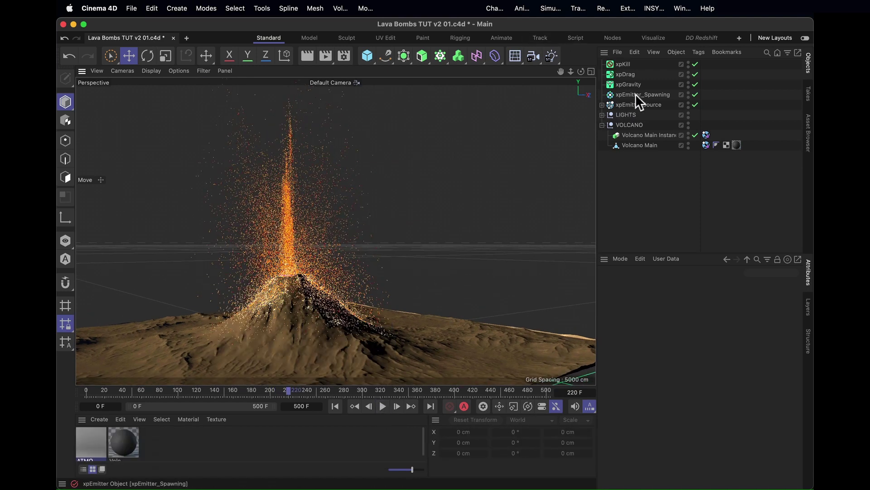
# Reveal the xpTurbulence modifier under xpEmitter Source and open the Modifiers settings of xpEmitter_Spawning.
pyautogui.click(635, 94)
pyautogui.click(602, 104)
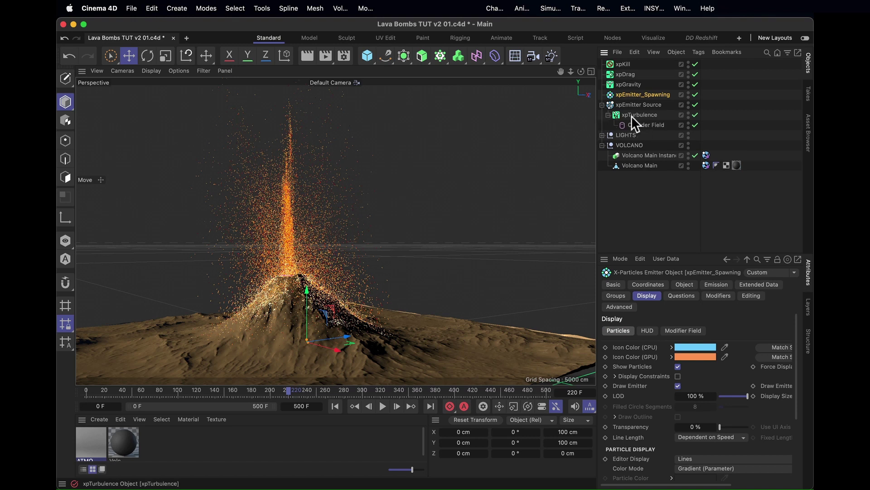
pyautogui.click(608, 114)
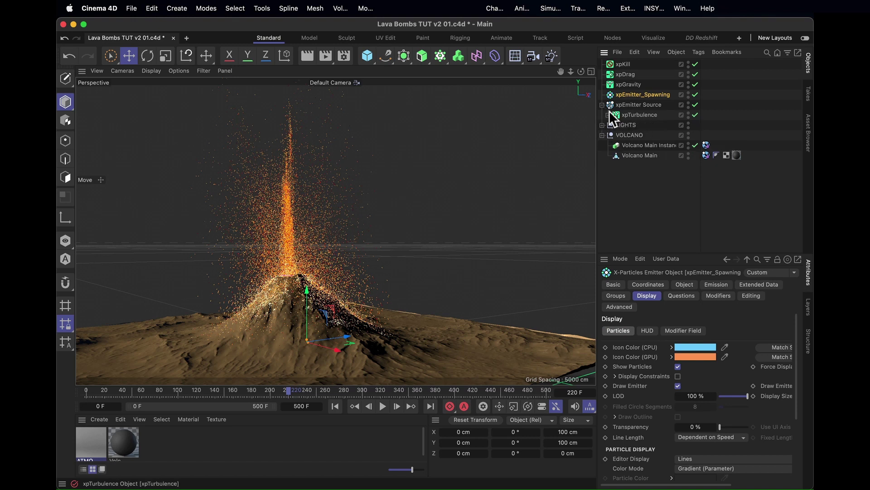
pyautogui.click(646, 105)
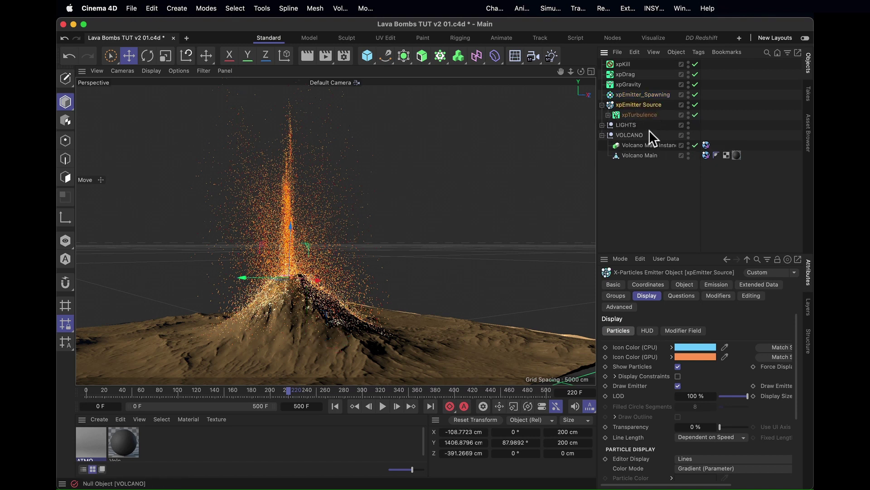
pyautogui.click(651, 95)
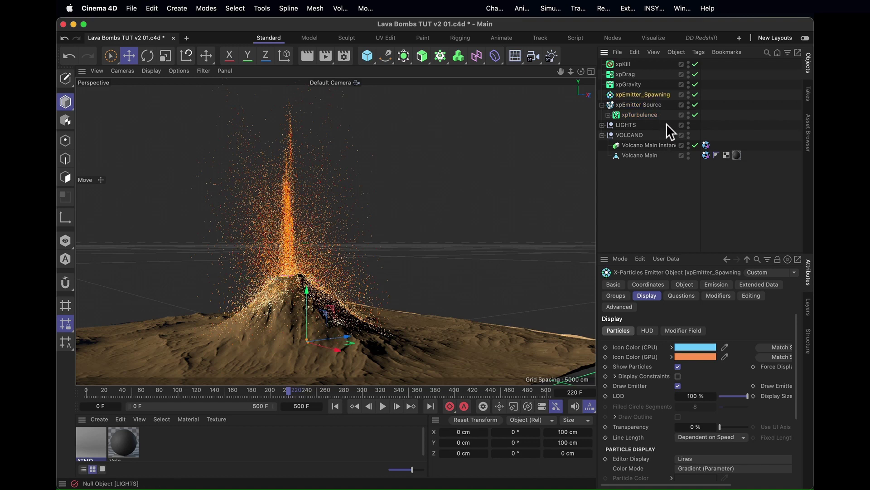
pyautogui.click(721, 296)
pyautogui.moveTo(710, 332); pyautogui.dragTo(714, 343)
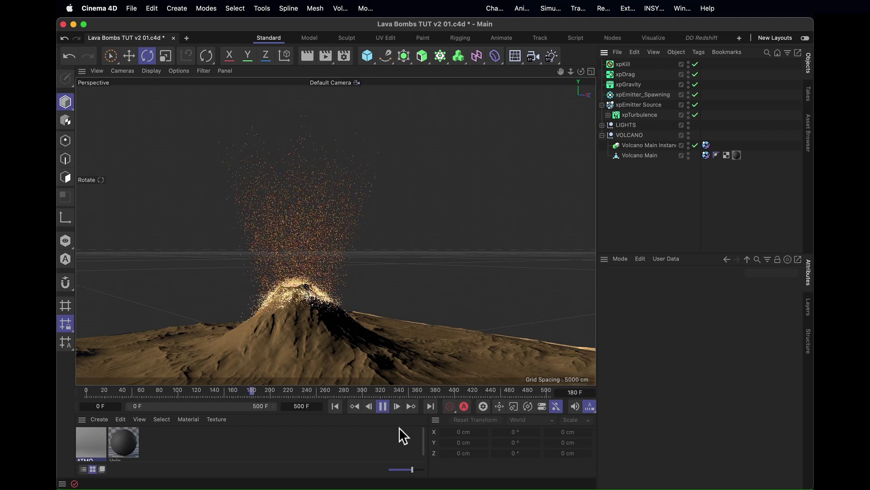
# Pause playback and set the particle Speed of xpEmitter_Spawning to 75 cm.
pyautogui.click(382, 406)
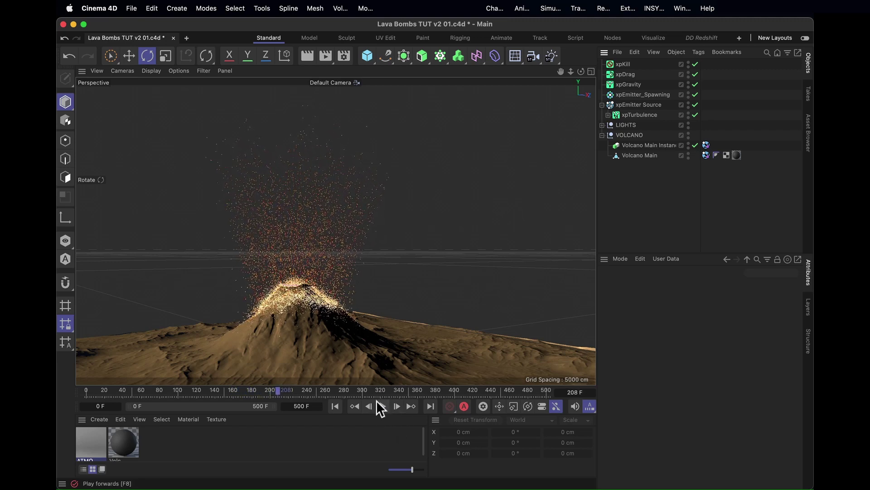
pyautogui.keyDown('alt'); pyautogui.moveTo(288, 321); pyautogui.dragTo(383, 299); pyautogui.keyUp('alt')
pyautogui.click(663, 95)
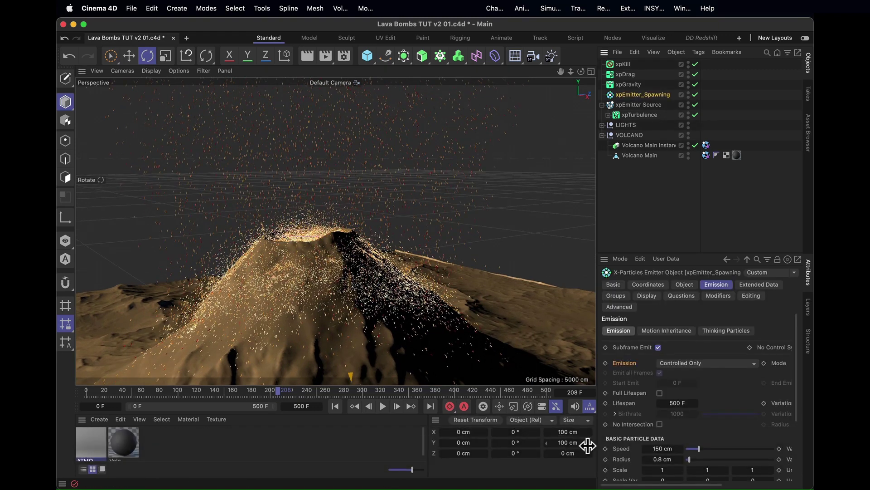
pyautogui.click(663, 449)
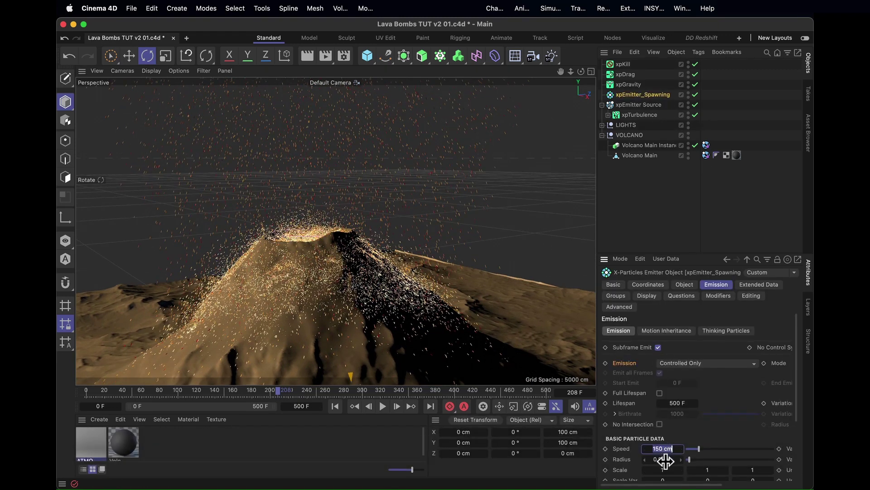
pyautogui.write('75')
pyautogui.press('Return')
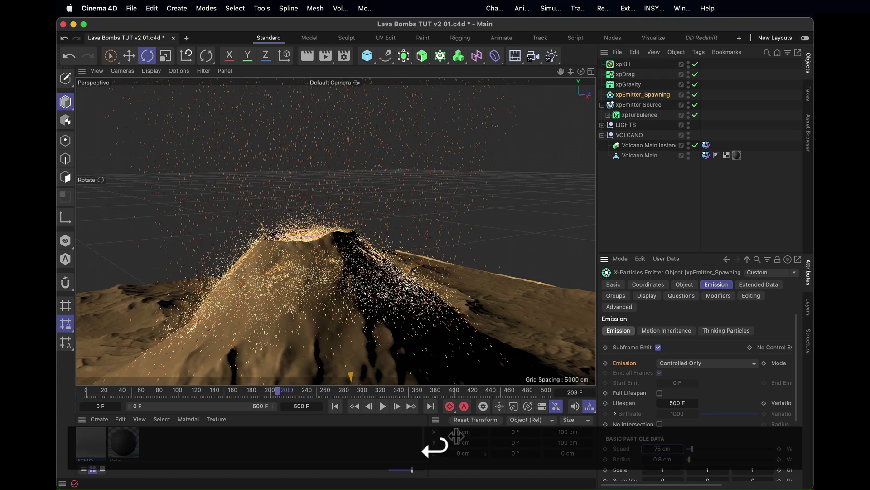
# Replay the simulation from the start and examine the slower spawned particles around the volcano.
pyautogui.click(336, 408)
pyautogui.click(384, 403)
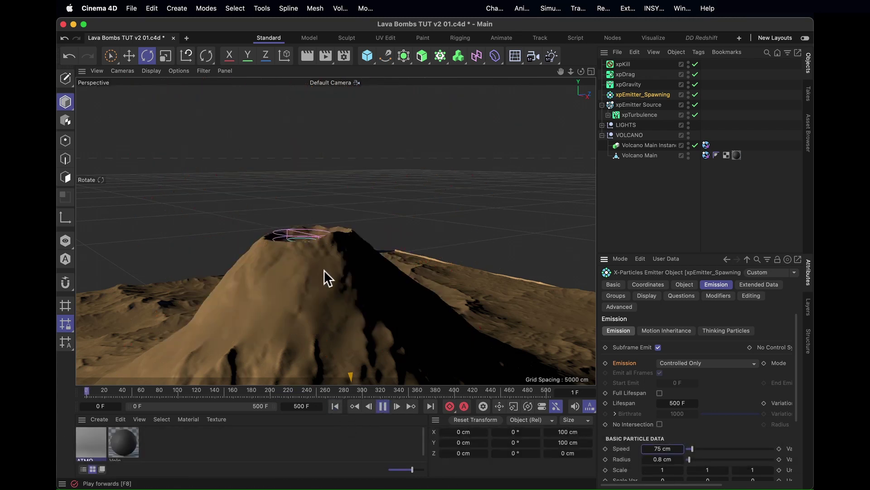
pyautogui.press('alt')
pyautogui.keyDown('alt'); pyautogui.moveTo(319, 258); pyautogui.dragTo(308, 222, button='middle'); pyautogui.keyUp('alt')
pyautogui.keyDown('alt'); pyautogui.moveTo(307, 222); pyautogui.dragTo(415, 281, button='right'); pyautogui.keyUp('alt')
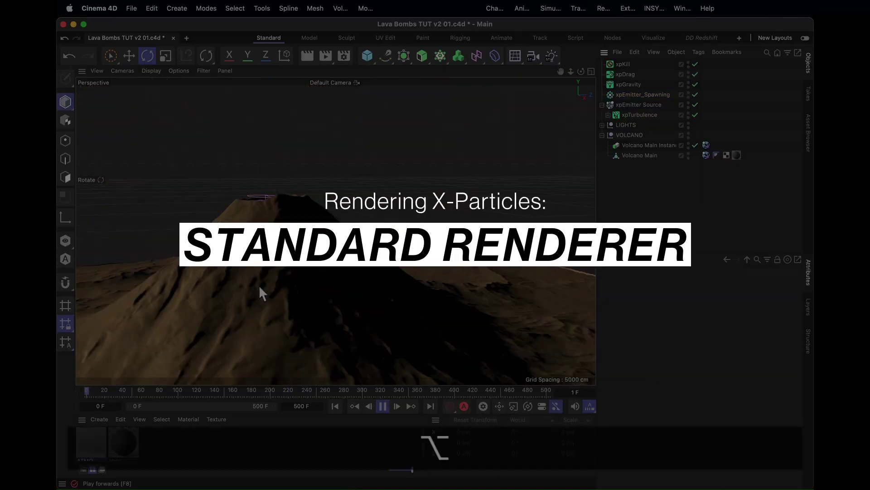
# Run the eruption to frame 144 from a low side view and render the current view.
pyautogui.keyDown('alt'); pyautogui.moveTo(259, 285); pyautogui.dragTo(231, 295, button='right'); pyautogui.keyUp('alt')
pyautogui.click(335, 406)
pyautogui.keyDown('alt'); pyautogui.moveTo(292, 285); pyautogui.dragTo(358, 252, button='middle'); pyautogui.keyUp('alt')
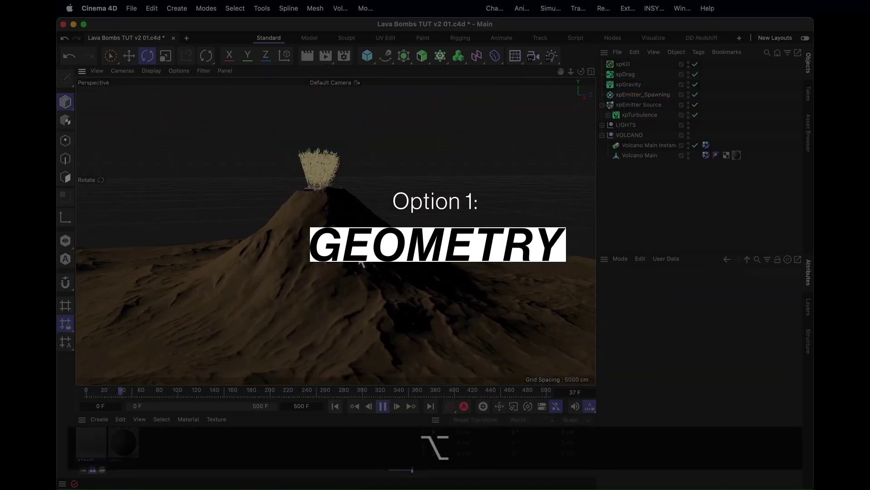
pyautogui.keyDown('alt'); pyautogui.moveTo(364, 188); pyautogui.dragTo(312, 354); pyautogui.keyUp('alt')
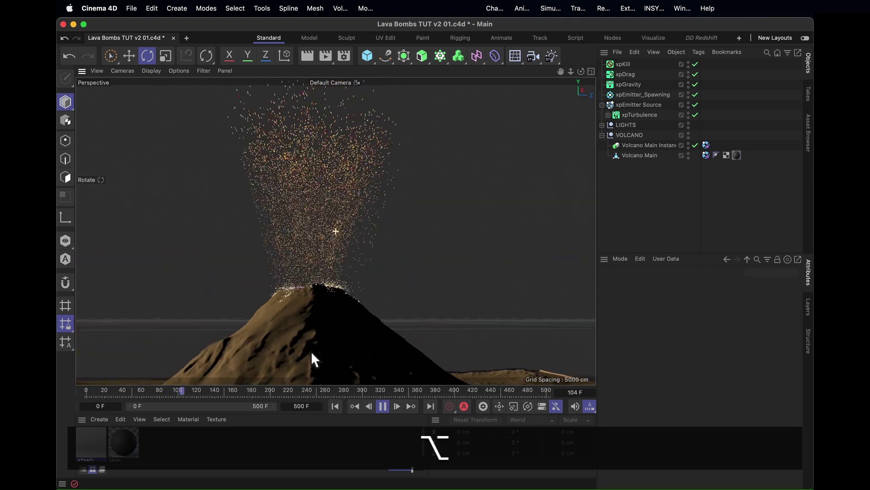
pyautogui.press('super+r')
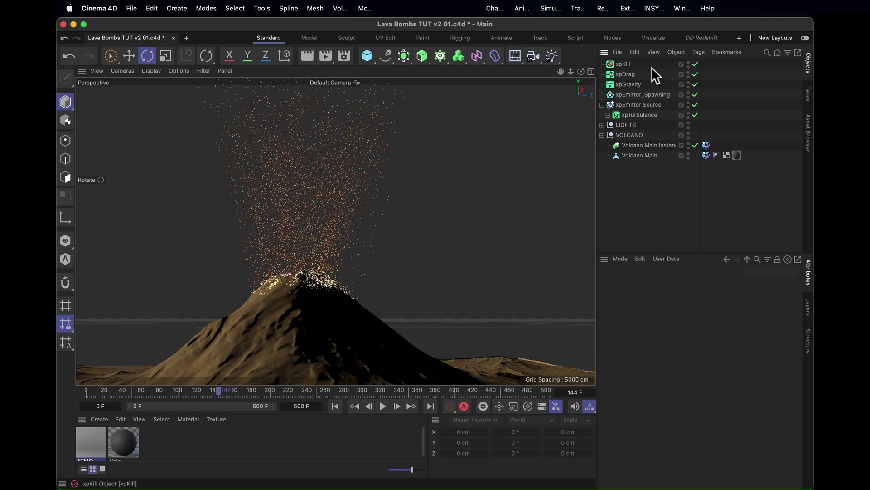
# Add an X-Particles xpGenerator and create a Sphere primitive as its child.
pyautogui.click(654, 8)
pyautogui.moveTo(663, 53)
pyautogui.moveTo(595, 157)
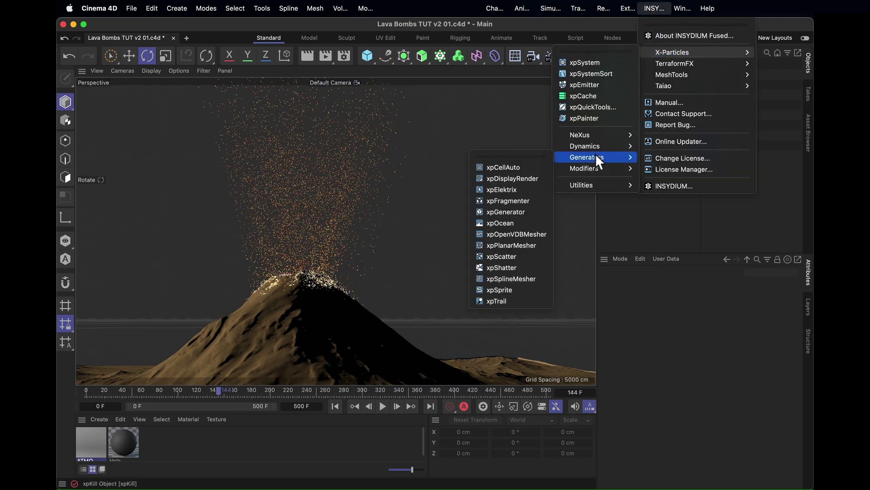
pyautogui.click(515, 209)
pyautogui.click(365, 67)
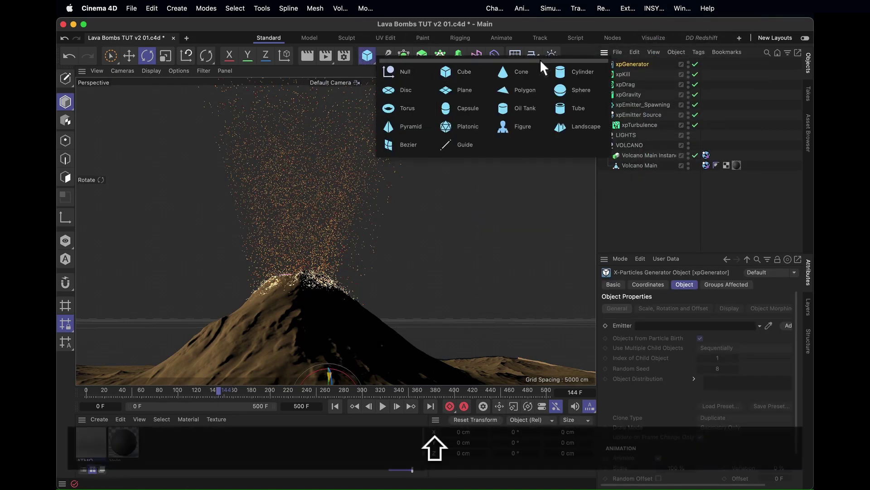
pyautogui.keyDown('shift'); pyautogui.click(583, 91); pyautogui.keyUp('shift')
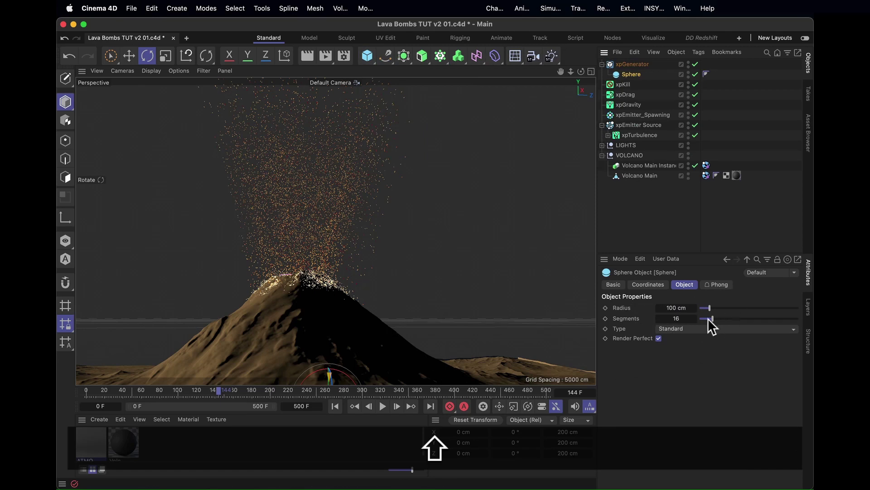
# Reduce the sphere to 3 segments and assign xpEmitter Source as the xpGenerator's Emitter.
pyautogui.moveTo(709, 319); pyautogui.dragTo(696, 319)
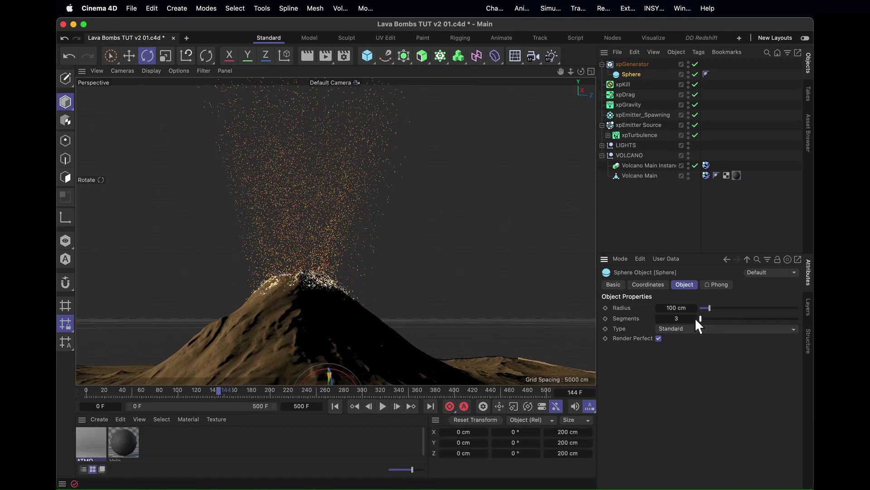
pyautogui.click(631, 64)
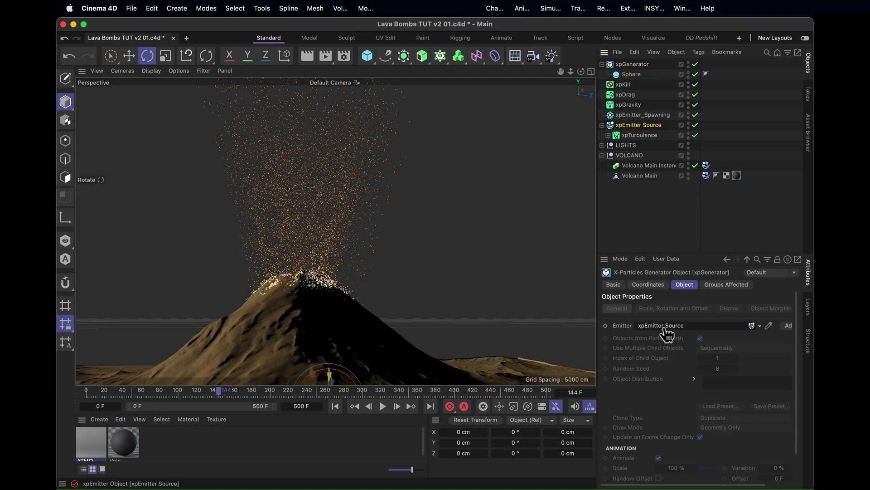
# Assign xpEmitter Source as the xpGenerator's Emitter and set its Clone Type to Instances.
pyautogui.moveTo(666, 329); pyautogui.dragTo(671, 322)
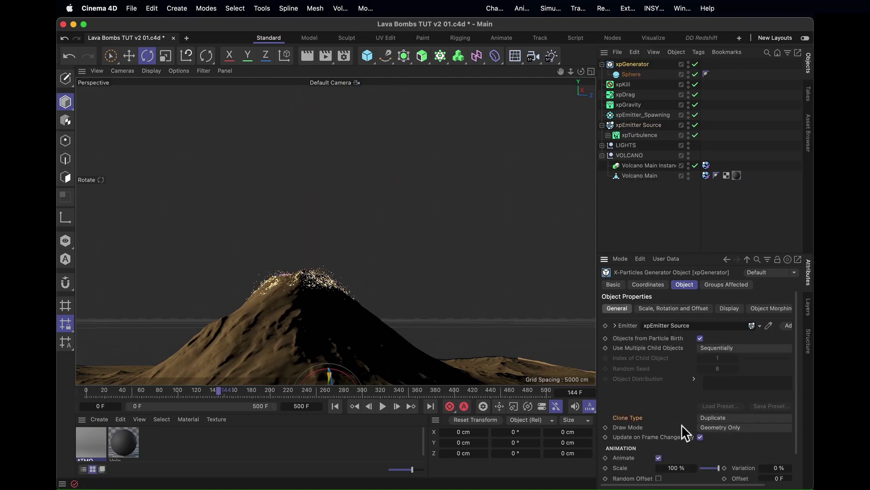
pyautogui.click(706, 416)
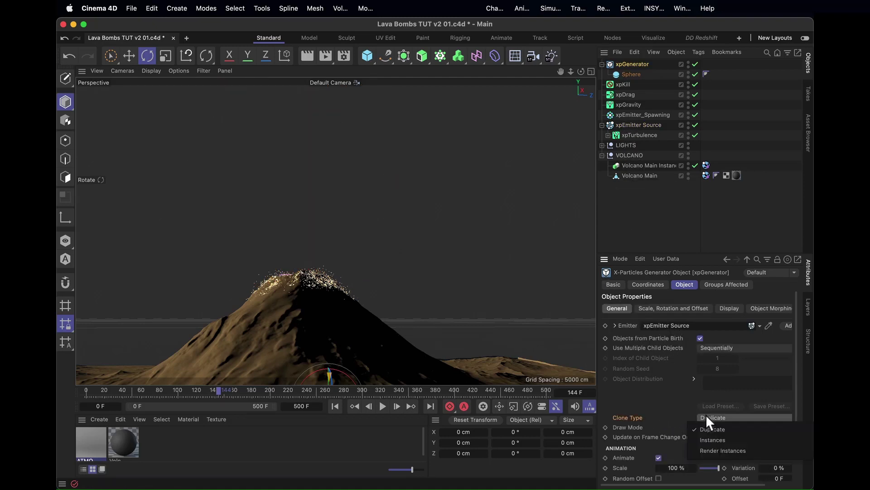
pyautogui.click(714, 440)
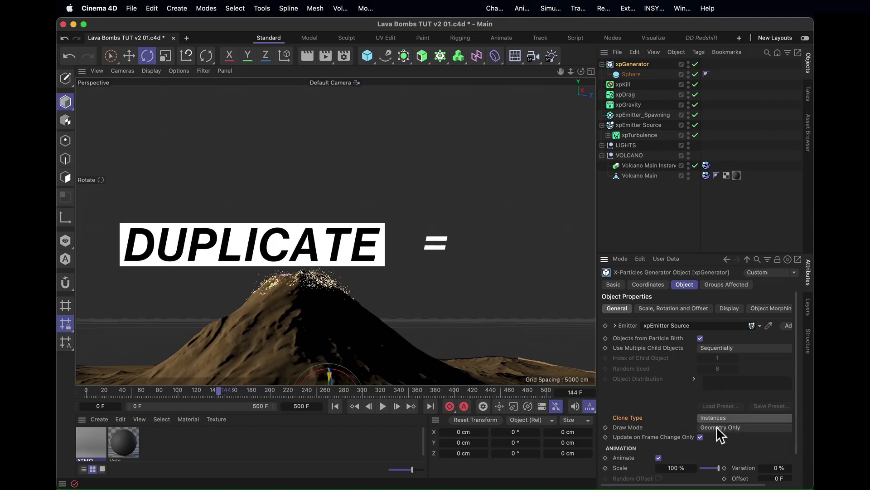
pyautogui.click(704, 416)
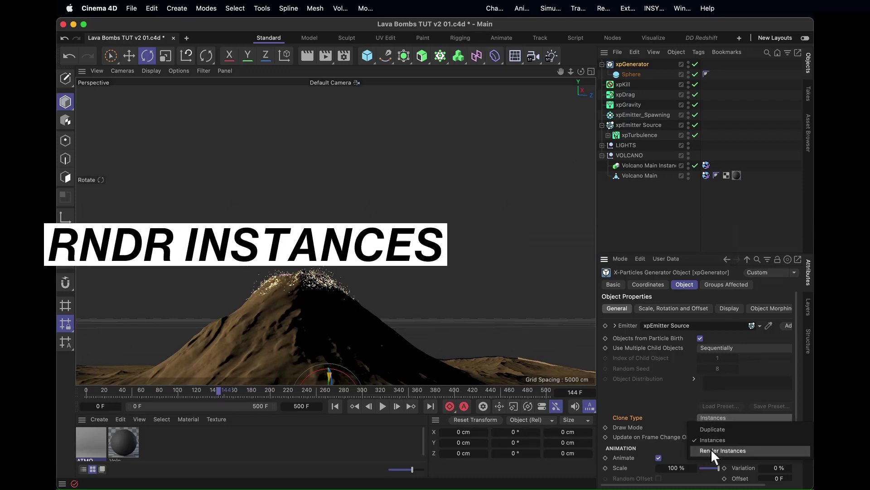
pyautogui.click(678, 413)
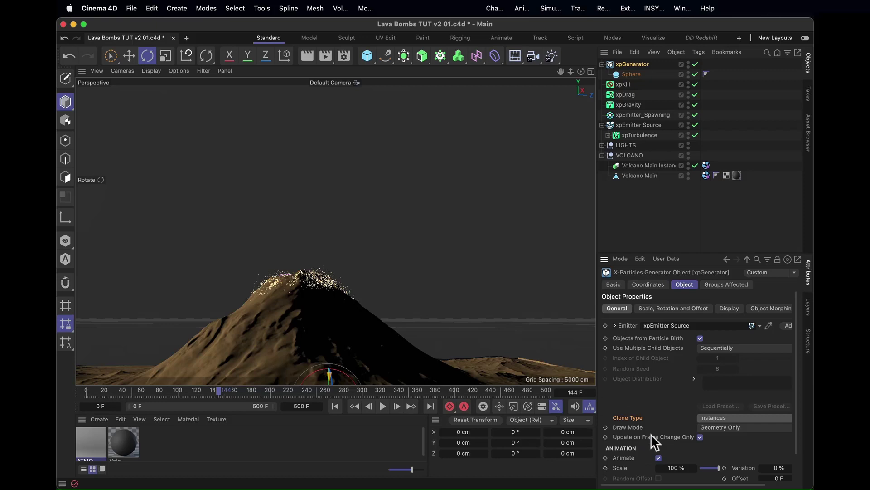
# Replay the simulation from the start to frame 31 and examine the generated spheres rising from the crater.
pyautogui.click(335, 405)
pyautogui.click(383, 406)
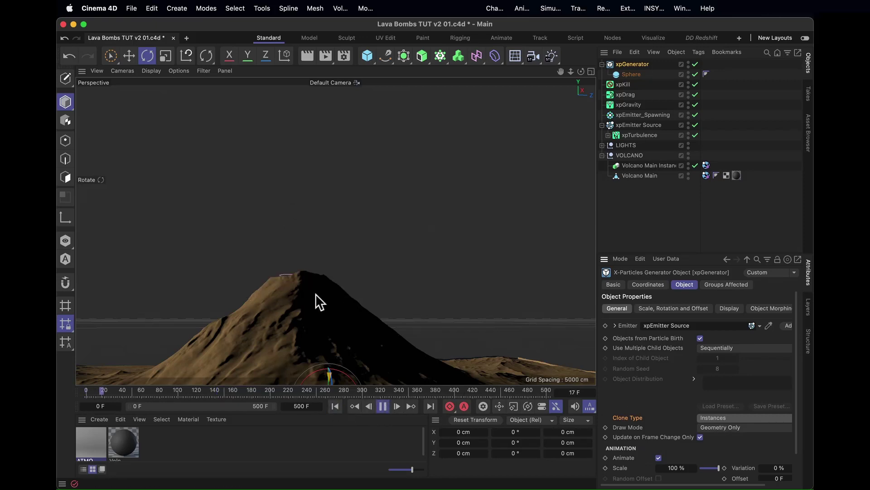
pyautogui.press('alt')
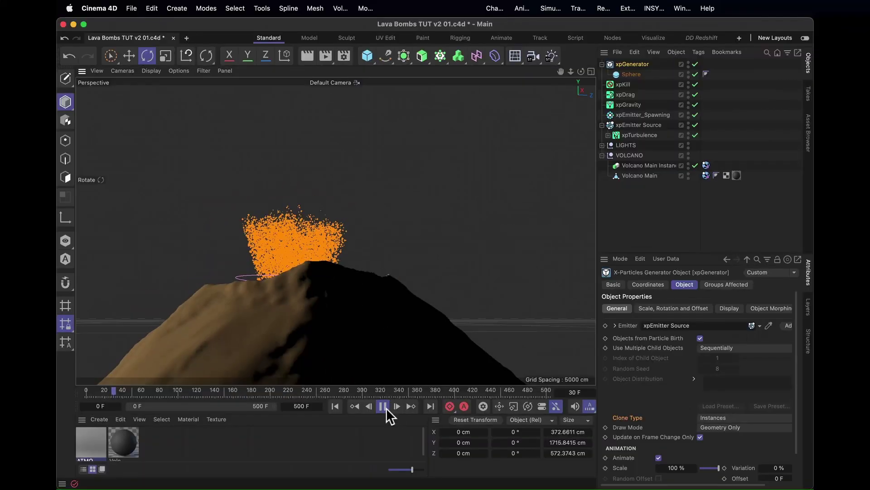
pyautogui.click(383, 406)
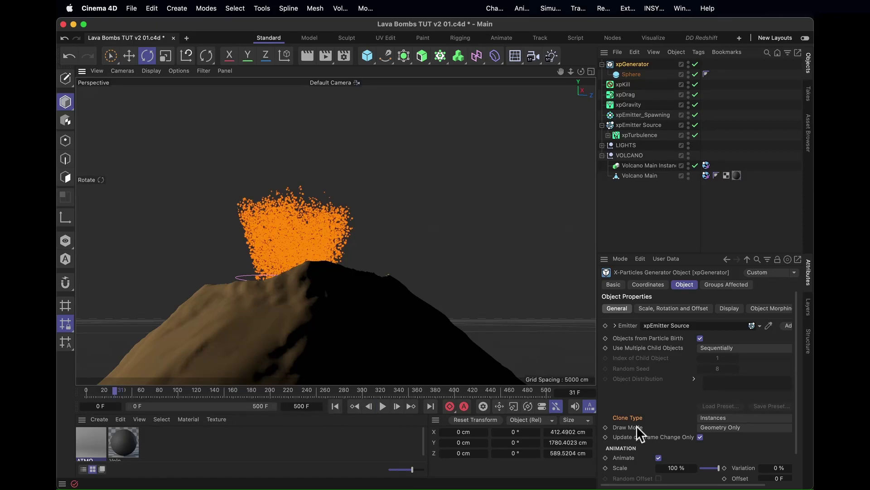
# Set the xpGenerator's Draw Mode to Geometry on Render Only and replay the simulation from the start to frame 34.
pyautogui.click(723, 426)
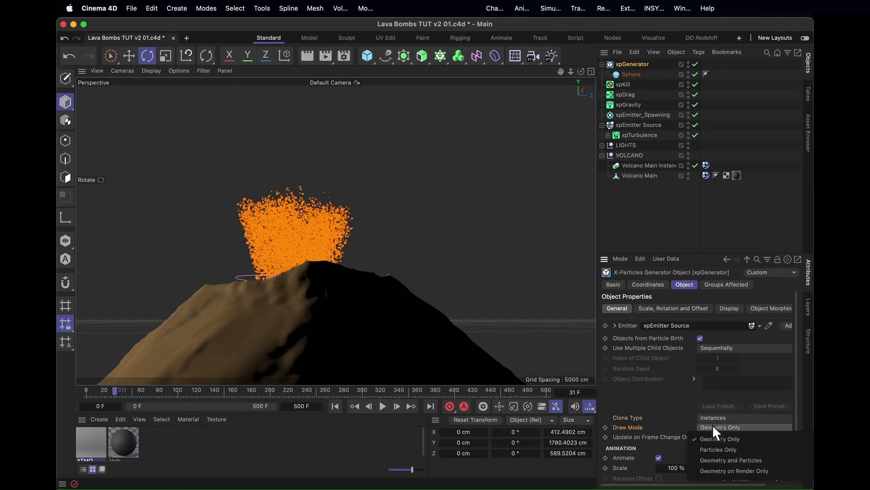
pyautogui.click(727, 471)
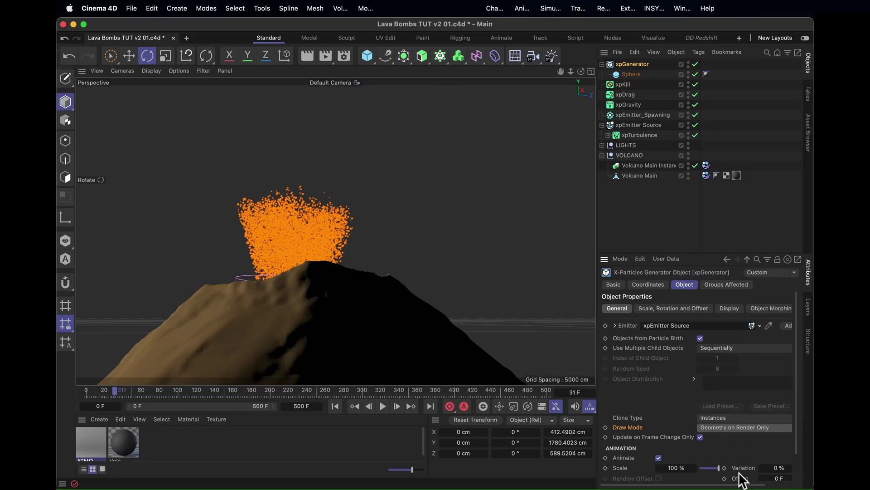
pyautogui.click(335, 406)
pyautogui.click(384, 406)
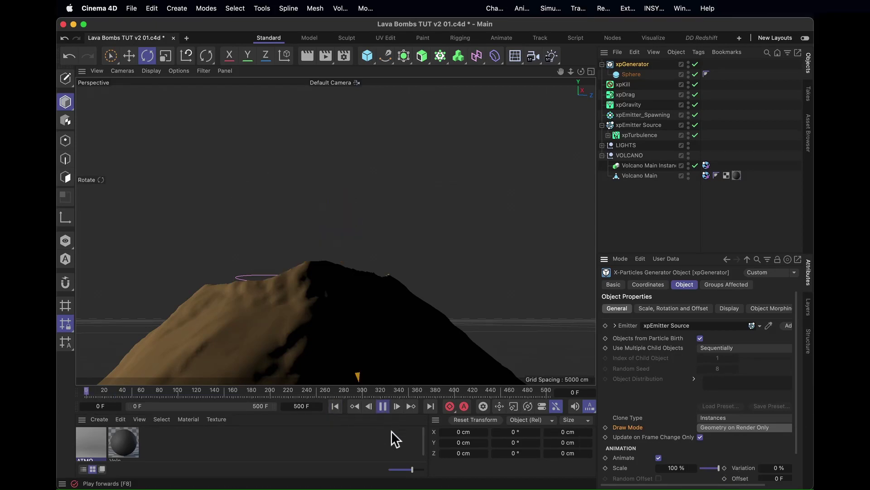
pyautogui.click(383, 403)
pyautogui.keyDown('alt'); pyautogui.moveTo(288, 237); pyautogui.dragTo(296, 350, button='right'); pyautogui.keyUp('alt')
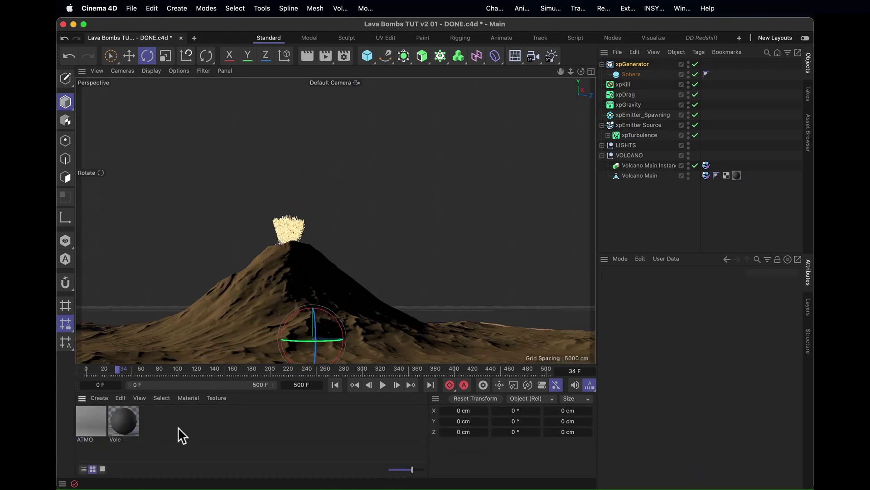
# Paste the copied RS Rock and Rock materials into the scene and assign Rock to xpGenerator.
pyautogui.press('super')
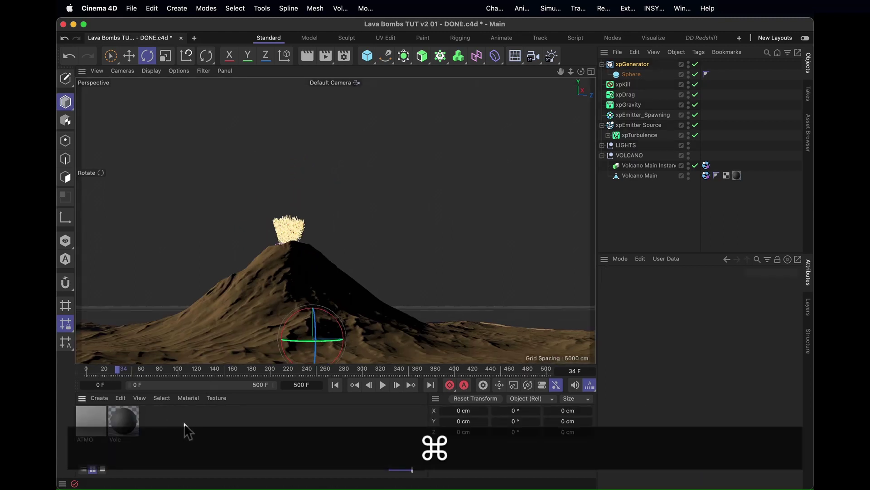
pyautogui.press('super+v')
pyautogui.click(132, 447)
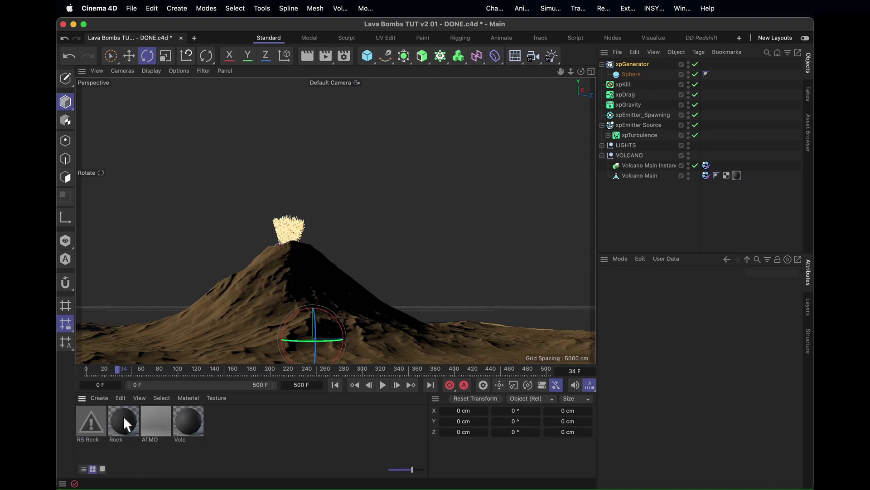
pyautogui.moveTo(634, 62); pyautogui.dragTo(633, 63)
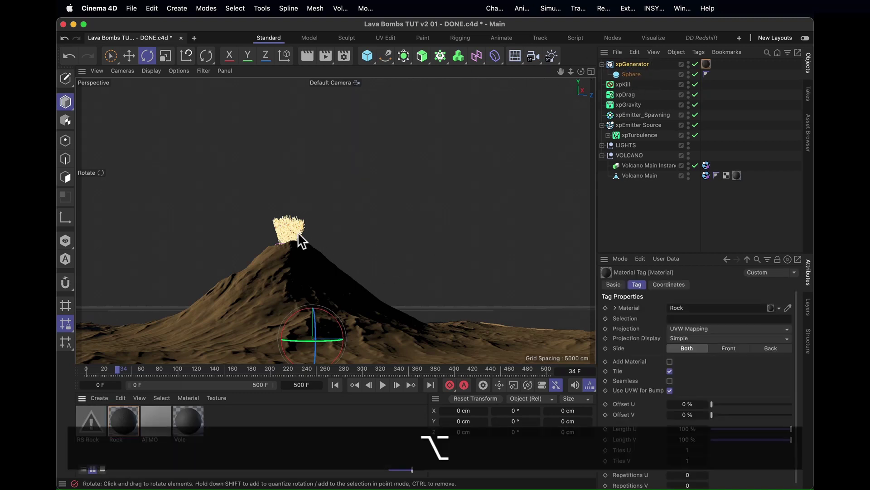
# Render a close view of the crater to check the rock-textured particles.
pyautogui.keyDown('alt'); pyautogui.moveTo(298, 232); pyautogui.dragTo(287, 291, button='right'); pyautogui.keyUp('alt')
pyautogui.keyDown('alt'); pyautogui.moveTo(287, 291); pyautogui.dragTo(335, 250); pyautogui.keyUp('alt')
pyautogui.press('alt+super+r')
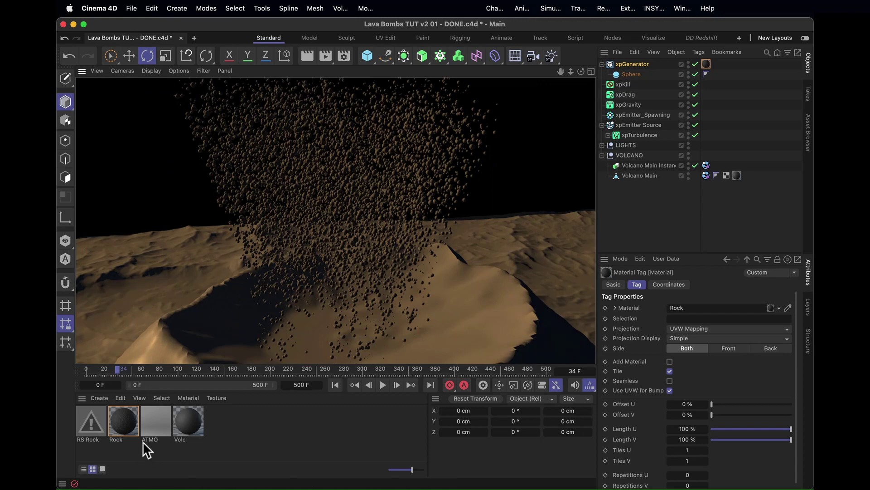
# Enable Luminance on the Rock material and load the MoGraph Color Shader as its luminance texture.
pyautogui.doubleClick(124, 416)
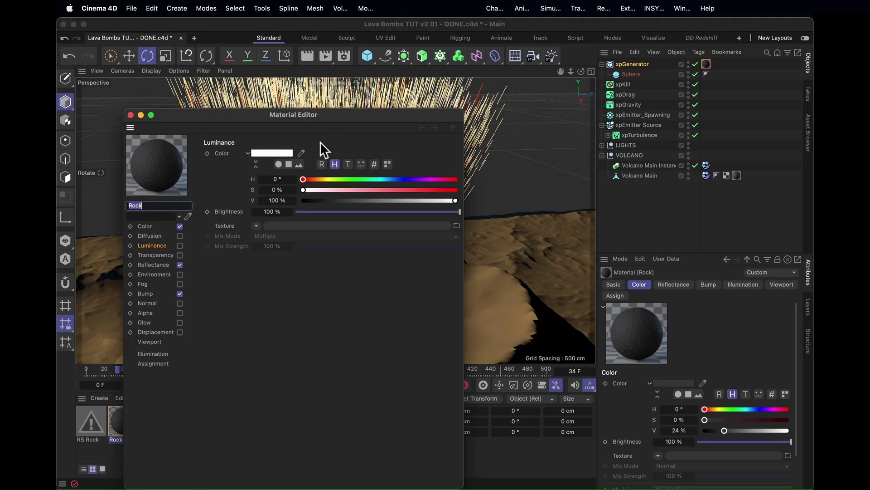
pyautogui.moveTo(227, 108); pyautogui.dragTo(490, 127)
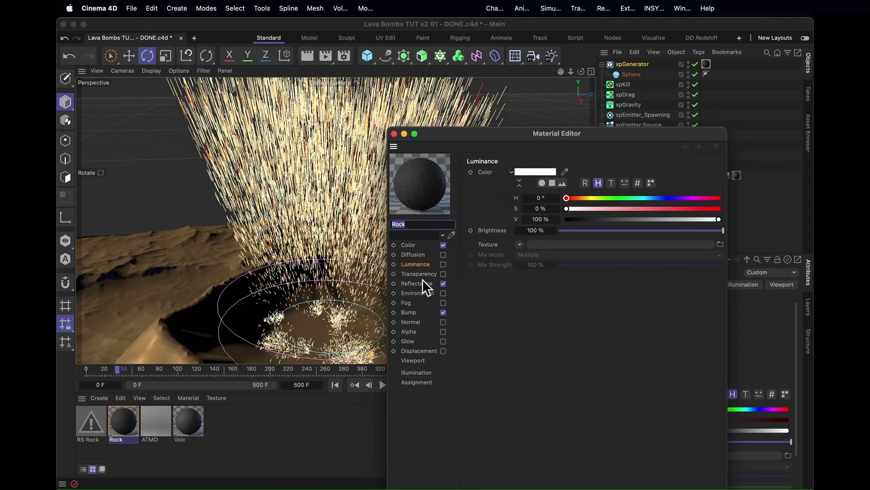
pyautogui.click(443, 264)
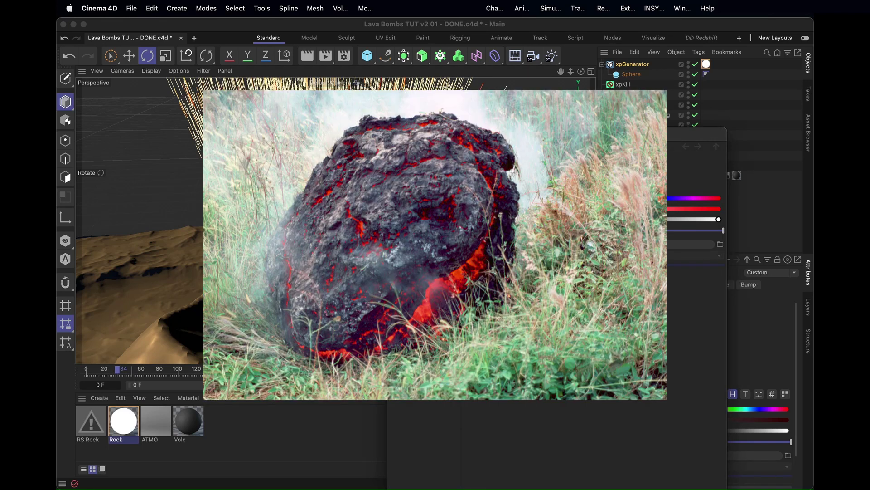
pyautogui.click(519, 244)
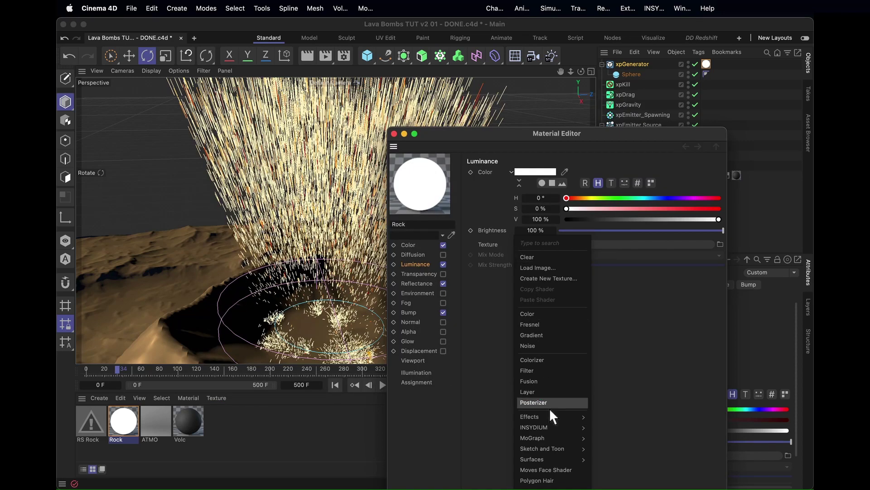
pyautogui.moveTo(557, 437)
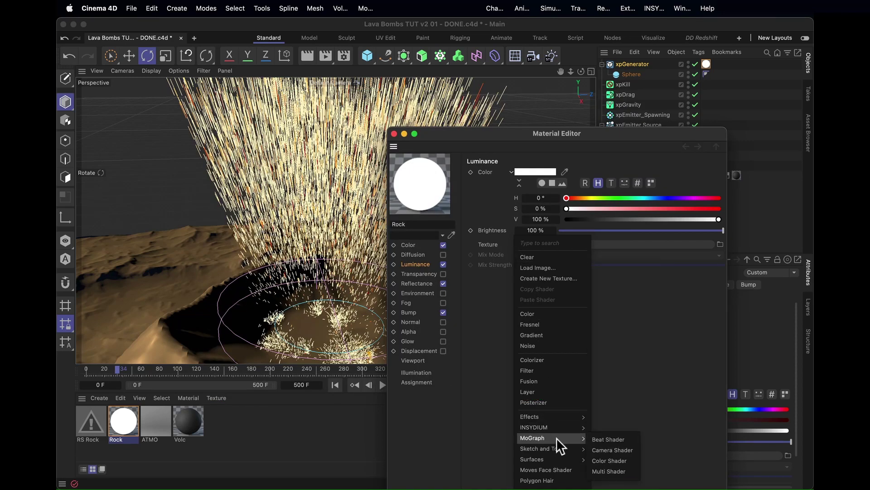
pyautogui.click(612, 459)
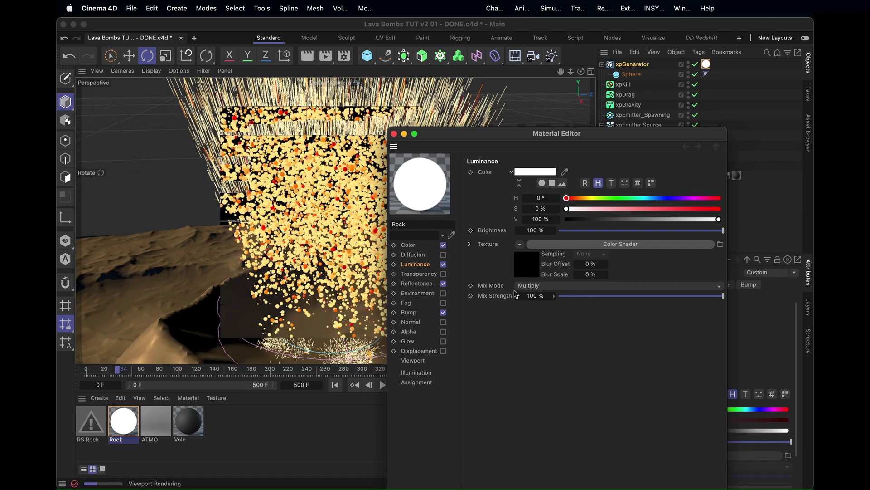
pyautogui.click(394, 134)
# Duplicate xpGenerator with its material and assign xpEmitter_Spawning as the copy's Emitter.
pyautogui.keyDown('alt'); pyautogui.moveTo(389, 217); pyautogui.dragTo(382, 244, button='right'); pyautogui.keyUp('alt')
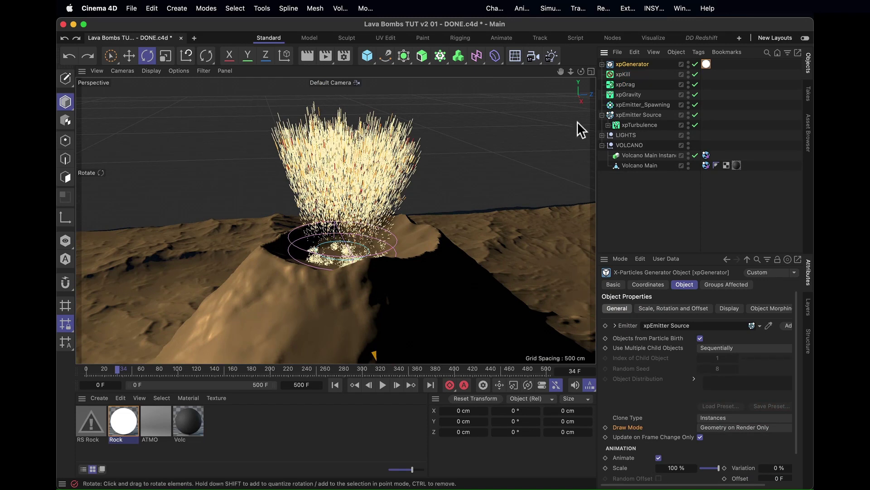
pyautogui.click(631, 106)
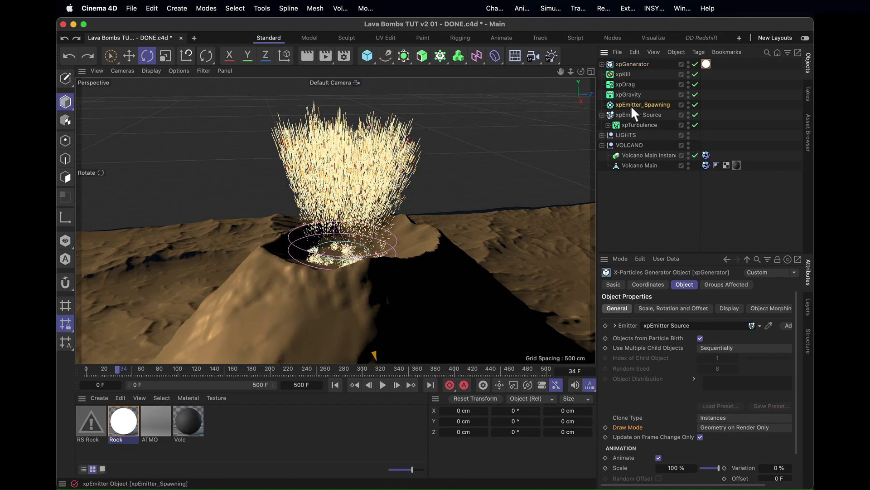
pyautogui.click(630, 65)
pyautogui.keyDown('super'); pyautogui.moveTo(630, 63); pyautogui.dragTo(640, 69); pyautogui.keyUp('super')
pyautogui.moveTo(653, 112); pyautogui.dragTo(680, 330)
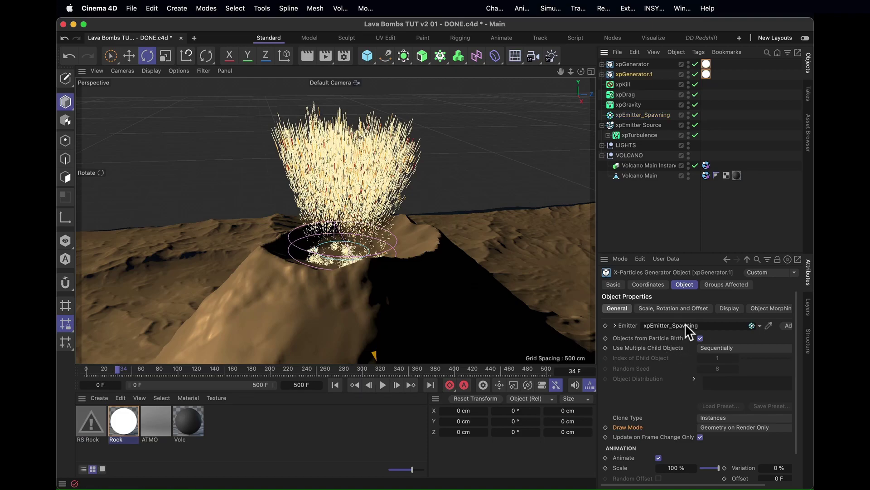
# Run the simulation to frame 143 and render the crater, then a close-up of the volcano's slope.
pyautogui.click(383, 385)
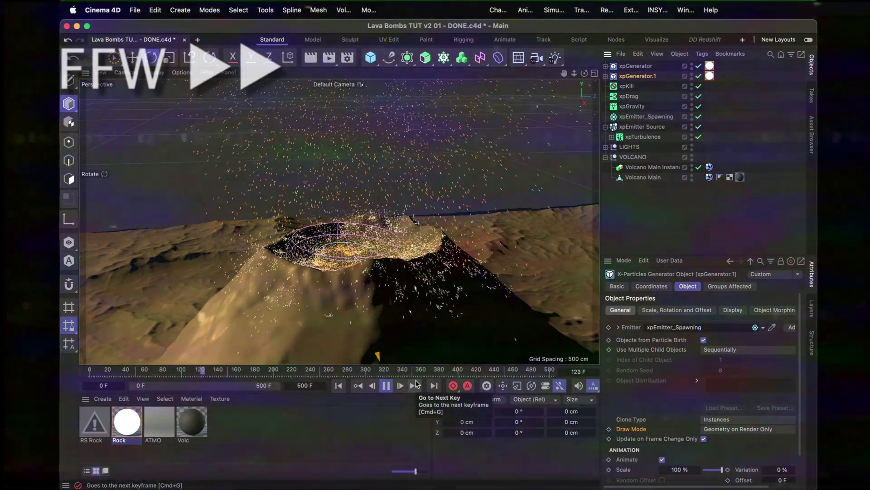
pyautogui.click(387, 385)
pyautogui.press('super+r')
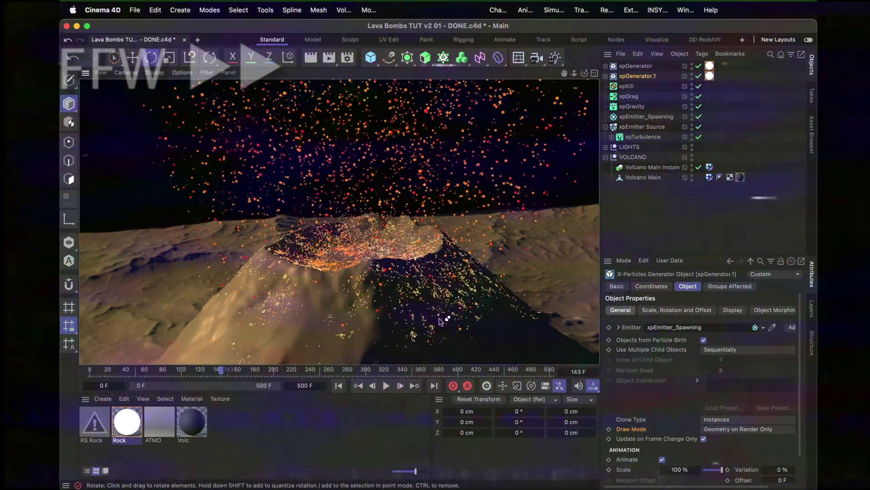
pyautogui.scroll(5, 504, 325)
pyautogui.press('super+r')
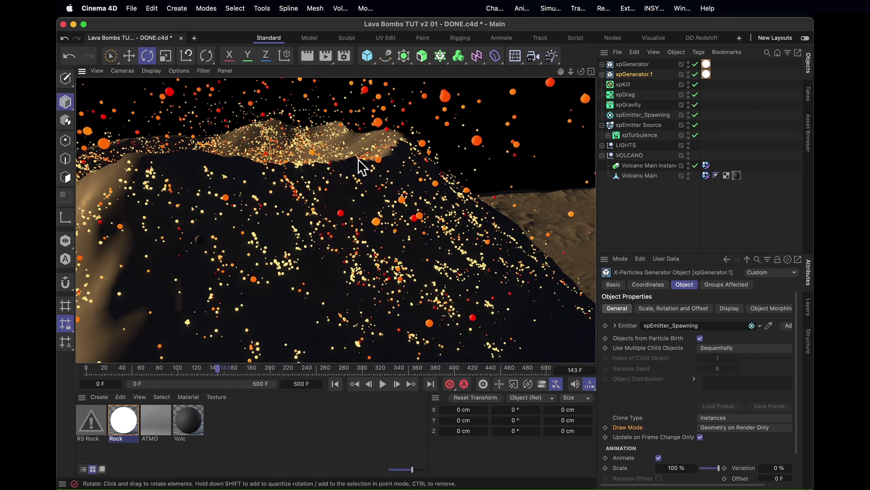
# Disable both xpGenerator and xpGenerator.1, keeping the whole crater in view.
pyautogui.press('alt')
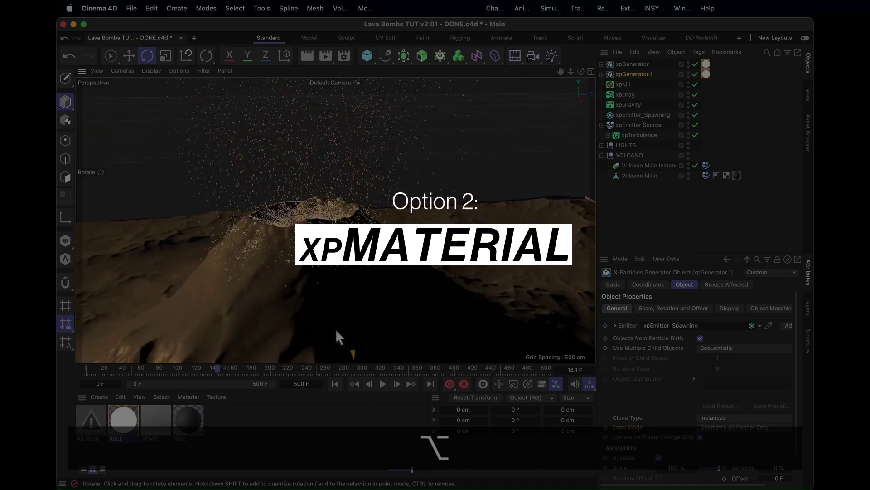
pyautogui.keyDown('alt'); pyautogui.moveTo(336, 331); pyautogui.dragTo(202, 414); pyautogui.keyUp('alt')
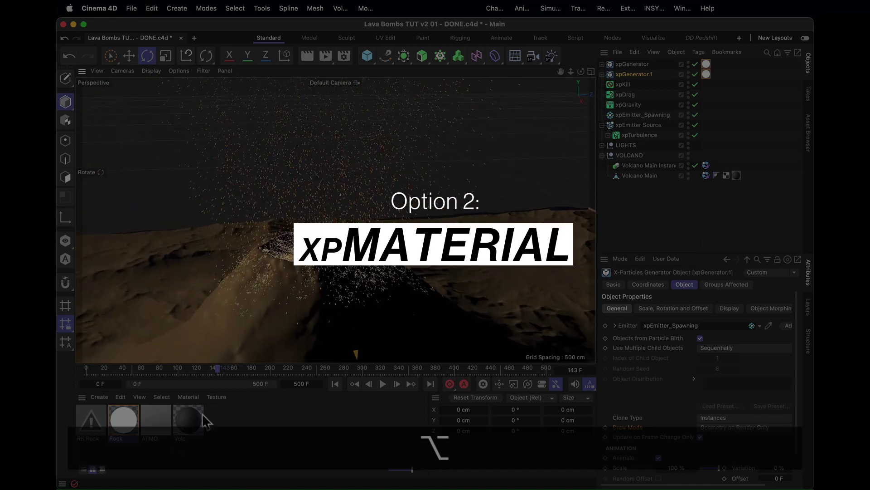
pyautogui.click(138, 460)
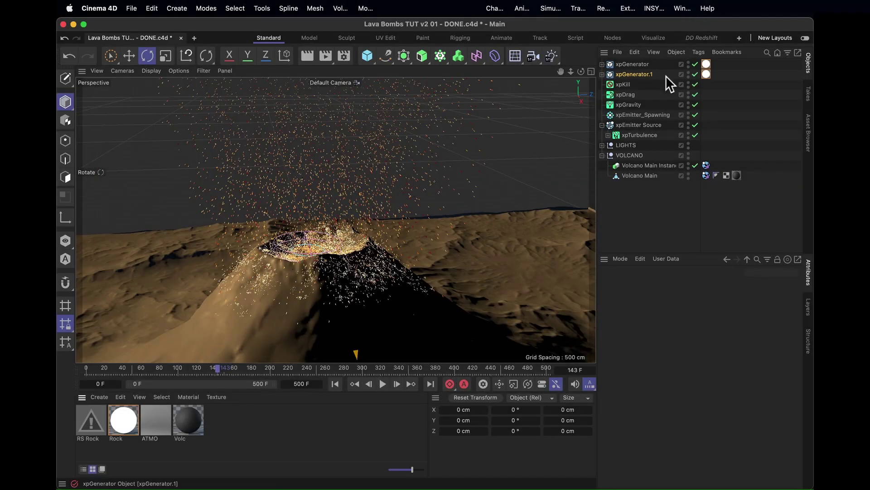
pyautogui.keyDown('super'); pyautogui.moveTo(696, 65); pyautogui.dragTo(697, 78); pyautogui.keyUp('super')
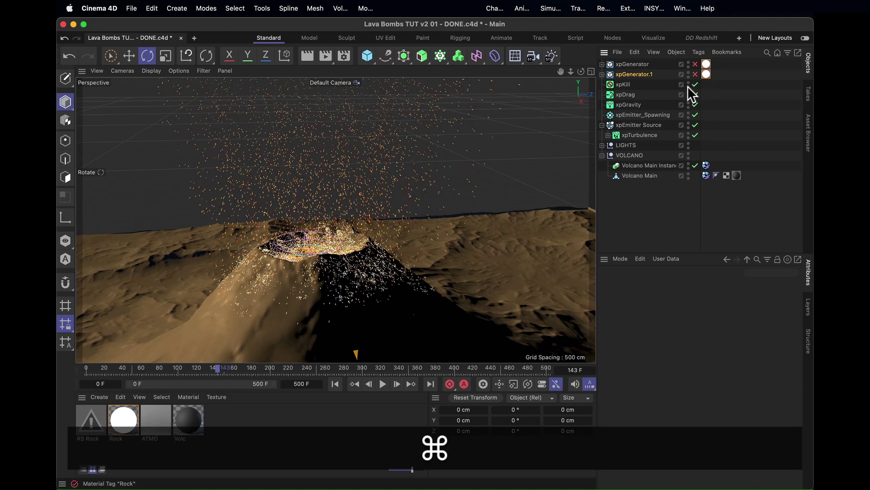
# Create an X-Particles Material and assign it to xpEmitter Source and xpEmitter_Spawning.
pyautogui.click(98, 396)
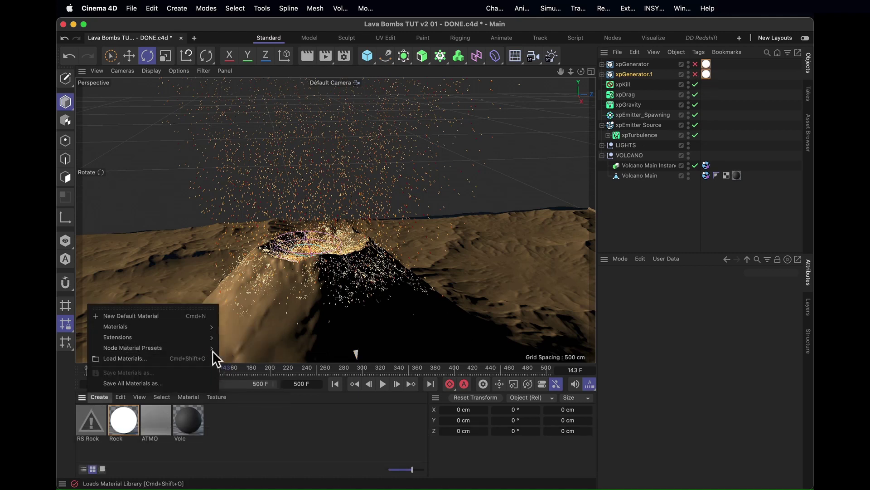
pyautogui.moveTo(215, 340)
pyautogui.click(254, 434)
pyautogui.moveTo(96, 424); pyautogui.dragTo(708, 125)
# Render the eruption with the X-Particles Material and examine the particles close up on the volcano's slope.
pyautogui.hotkey('alt', 'r')
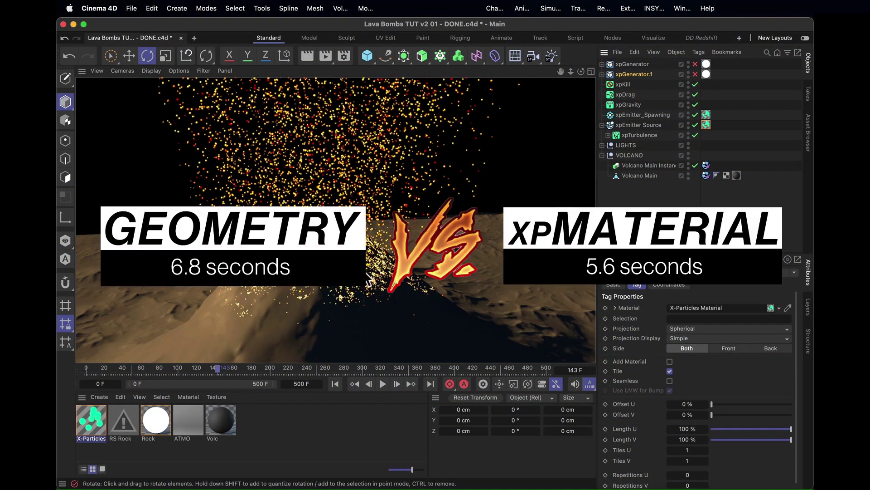
pyautogui.keyDown('alt'); pyautogui.moveTo(410, 276); pyautogui.dragTo(361, 286, button='right'); pyautogui.keyUp('alt')
pyautogui.press('alt+super+r')
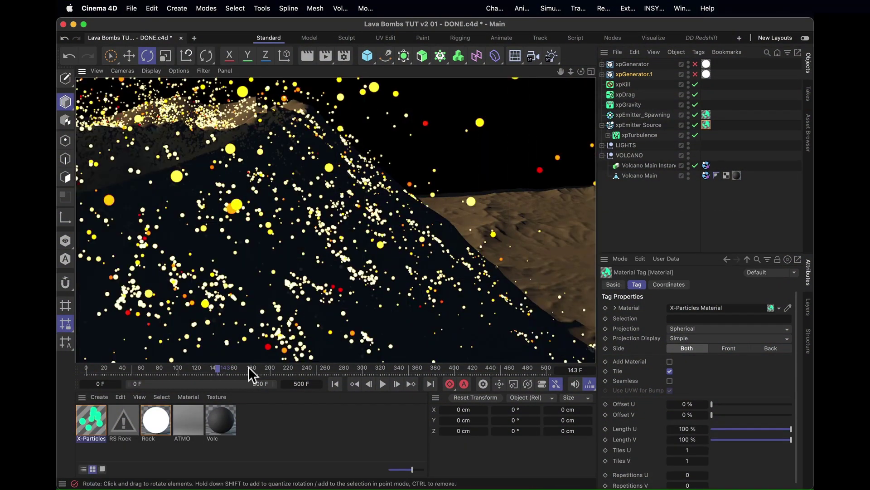
# Set the X-Particles Material's illumination lighting mode to Diffuse and render the close-up of the slope.
pyautogui.doubleClick(93, 424)
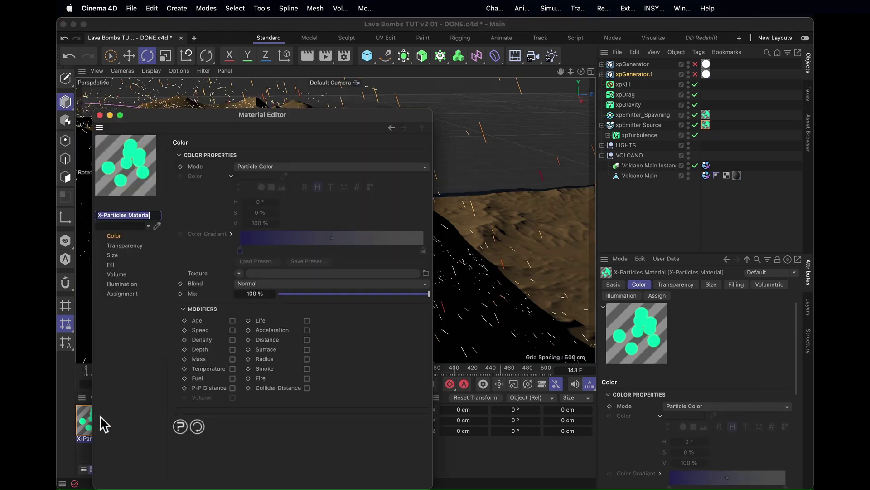
pyautogui.click(122, 284)
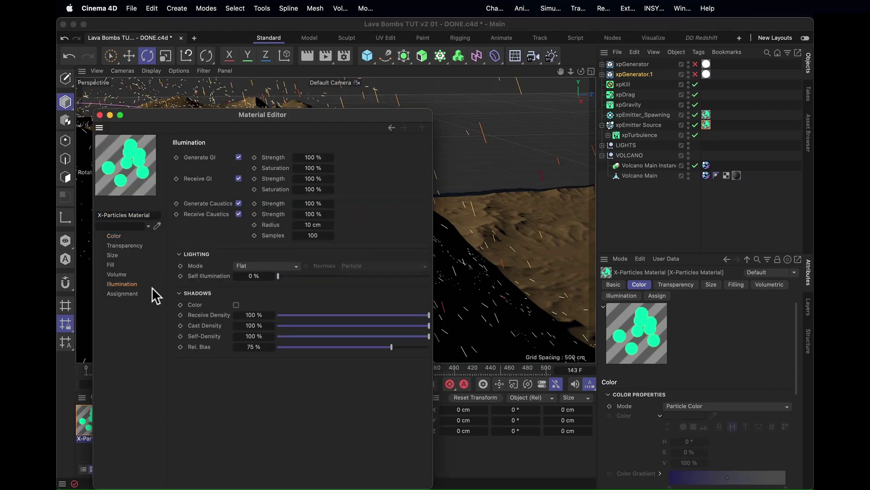
pyautogui.click(252, 265)
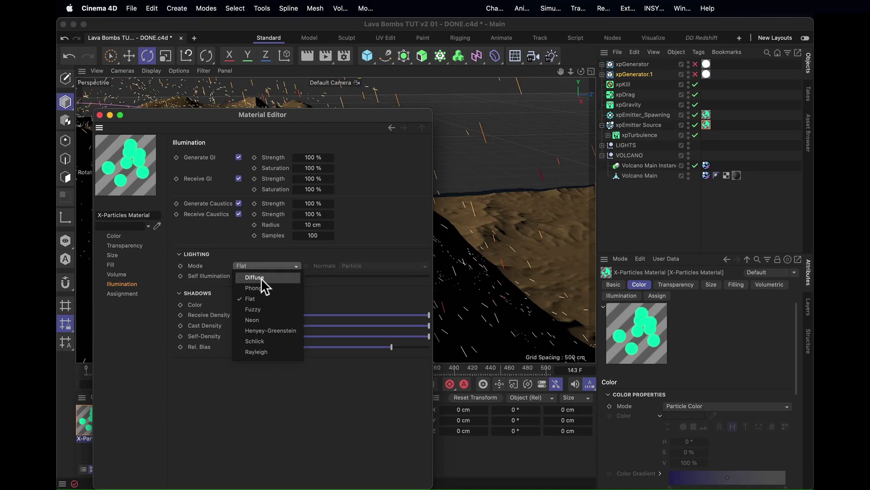
pyautogui.click(261, 279)
pyautogui.press('super+r')
pyautogui.moveTo(279, 115); pyautogui.dragTo(704, 201)
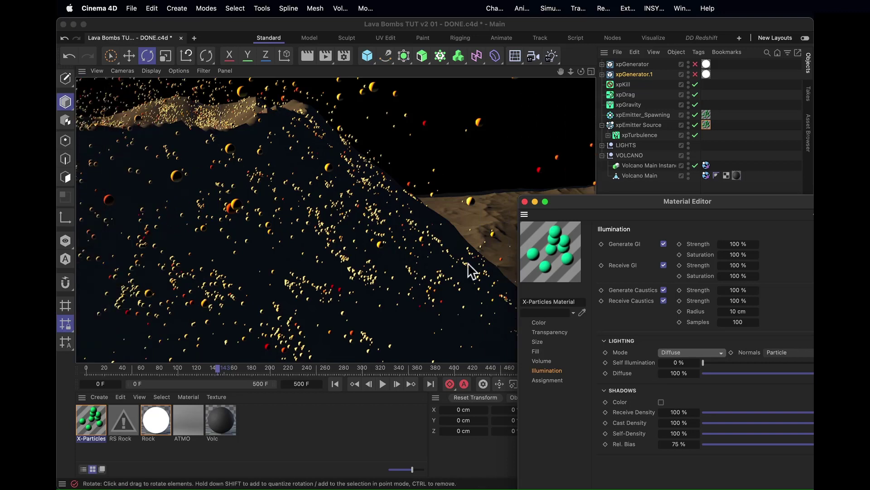
pyautogui.moveTo(690, 201); pyautogui.dragTo(617, 162)
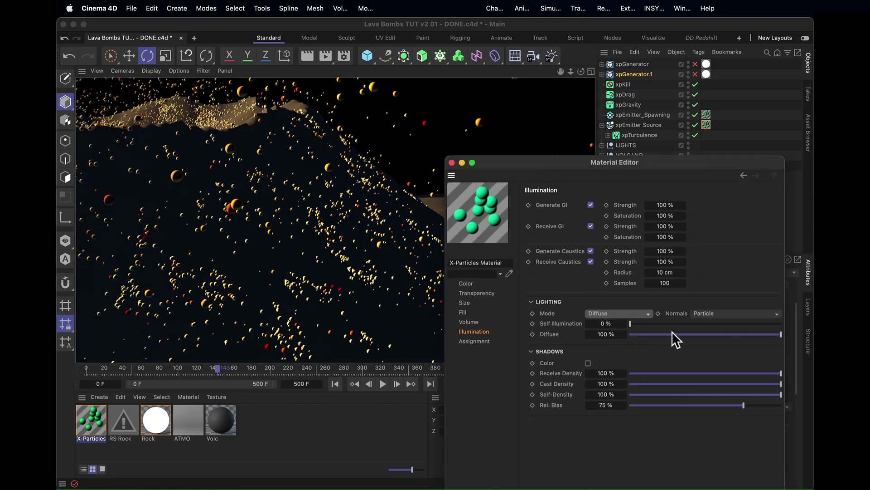
# Raise the X-Particles Material's self illumination to 88 % and render the view again.
pyautogui.click(673, 323)
pyautogui.moveTo(737, 322); pyautogui.dragTo(764, 323)
pyautogui.press('super+r')
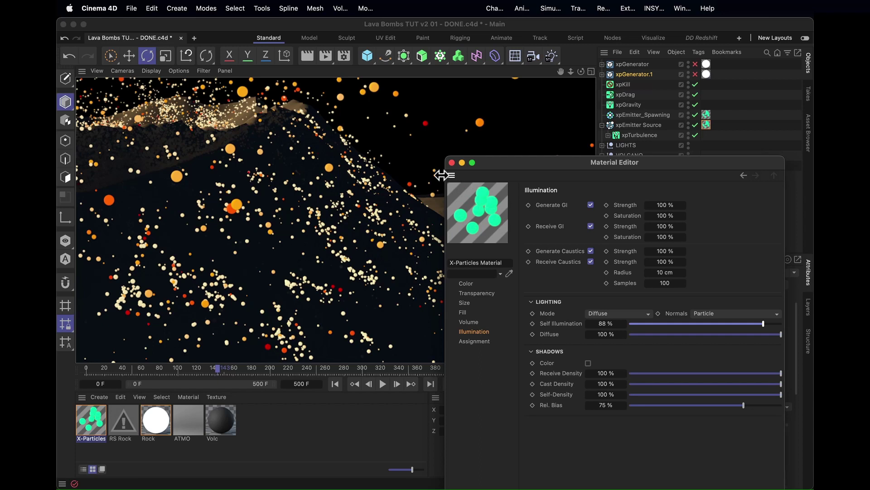
pyautogui.click(451, 162)
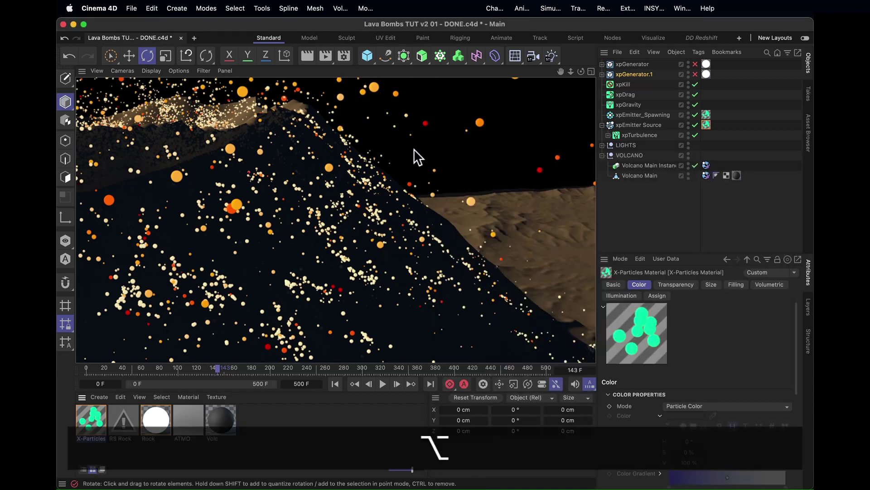
# Switch the project's renderer to Redshift, keeping the whole volcano in view.
pyautogui.keyDown('alt'); pyautogui.moveTo(414, 149); pyautogui.dragTo(336, 194, button='right'); pyautogui.keyUp('alt')
pyautogui.keyDown('alt'); pyautogui.moveTo(335, 194); pyautogui.dragTo(390, 219); pyautogui.keyUp('alt')
pyautogui.keyDown('alt'); pyautogui.moveTo(391, 219); pyautogui.dragTo(390, 269, button='right'); pyautogui.keyUp('alt')
pyautogui.keyDown('alt'); pyautogui.moveTo(393, 269); pyautogui.dragTo(404, 346); pyautogui.keyUp('alt')
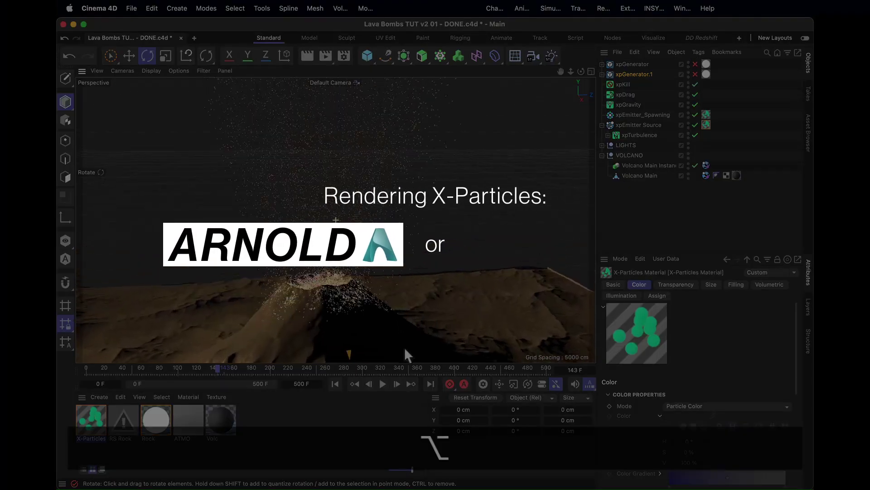
pyautogui.click(344, 55)
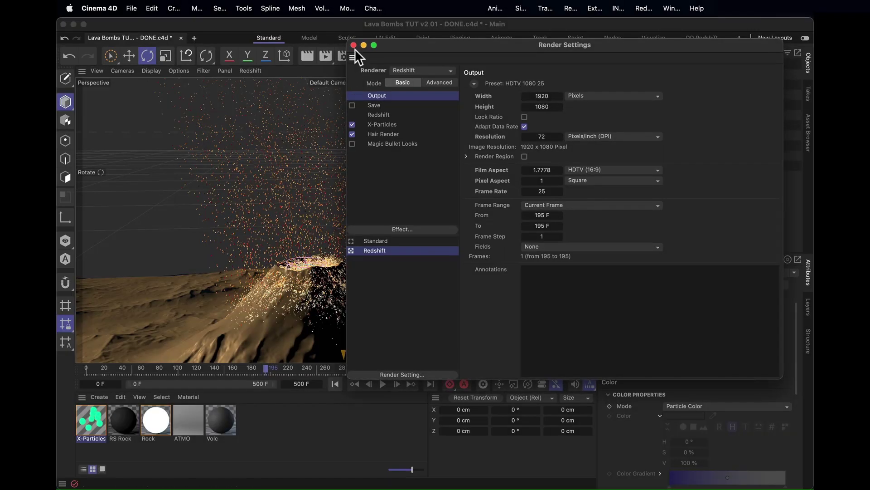
pyautogui.click(354, 46)
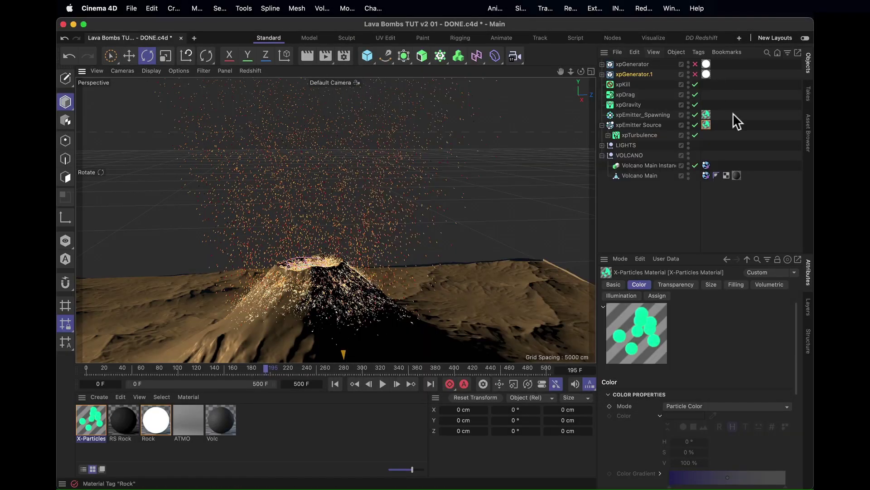
# Replace the X-Particles Material tags on xpEmitter_Spawning and xpEmitter Source with RS Object tags set to Sphere Instances.
pyautogui.moveTo(728, 106); pyautogui.dragTo(717, 147)
pyautogui.press('BackSpace')
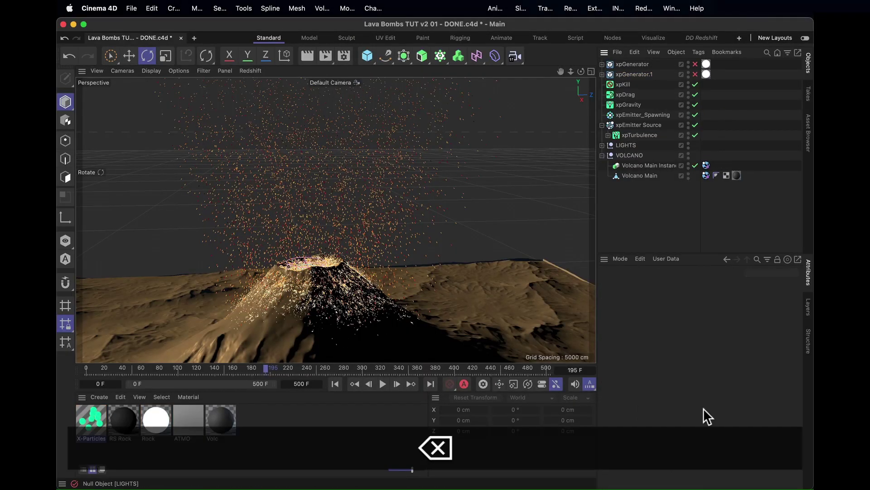
pyautogui.moveTo(670, 124); pyautogui.dragTo(640, 115)
pyautogui.rightClick(651, 119)
pyautogui.moveTo(681, 153)
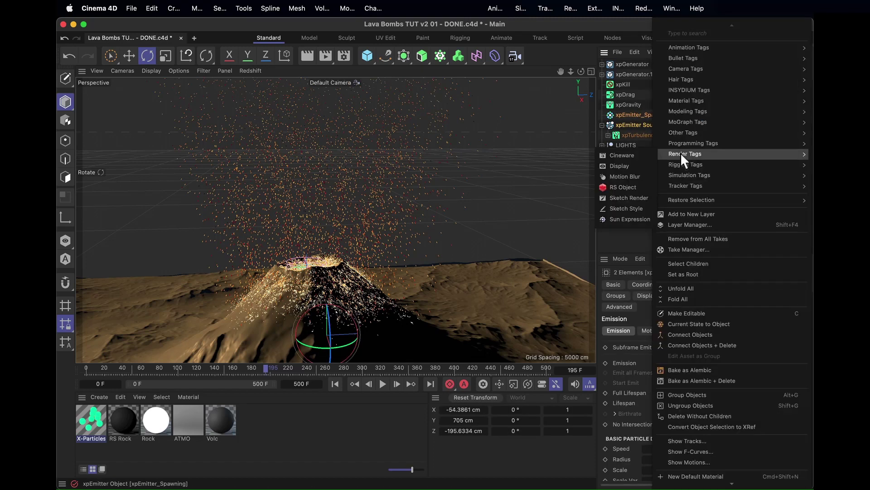
pyautogui.click(627, 189)
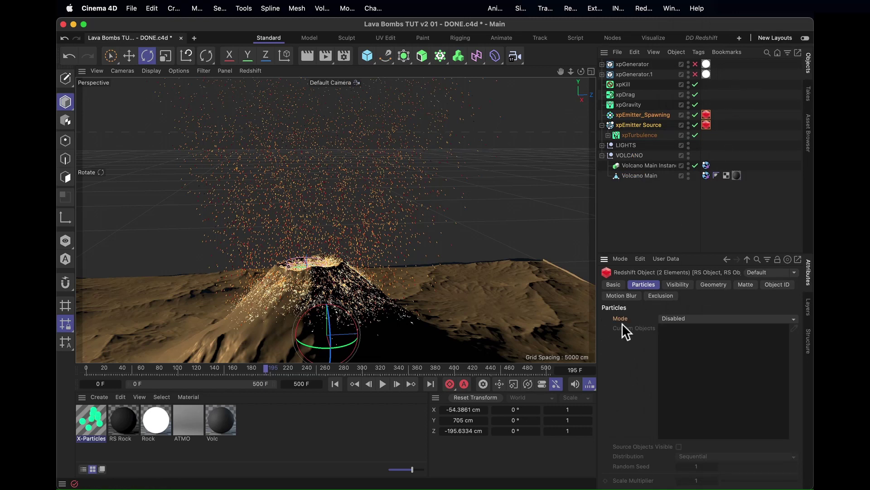
pyautogui.click(686, 318)
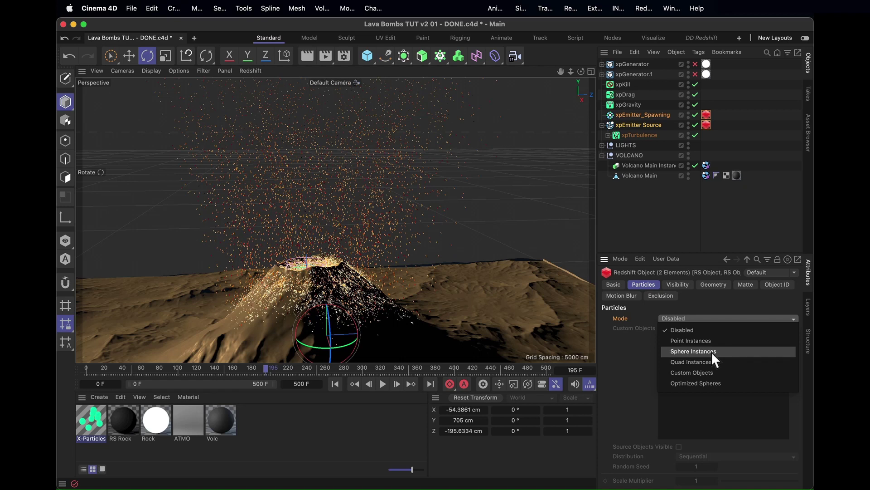
pyautogui.click(716, 351)
# Start a live Redshift render of the crater in the DD Redshift layout and enlarge the render view.
pyautogui.keyDown('alt'); pyautogui.moveTo(352, 287); pyautogui.dragTo(404, 255, button='right'); pyautogui.keyUp('alt')
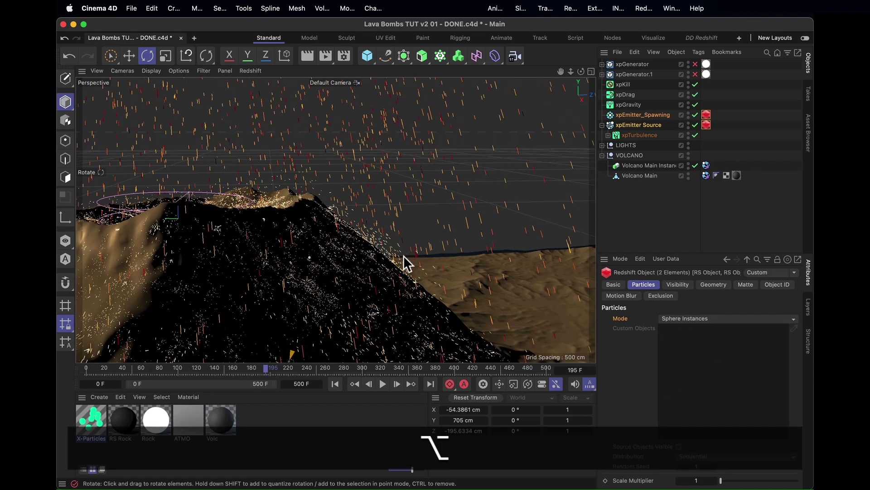
pyautogui.click(702, 38)
pyautogui.click(100, 105)
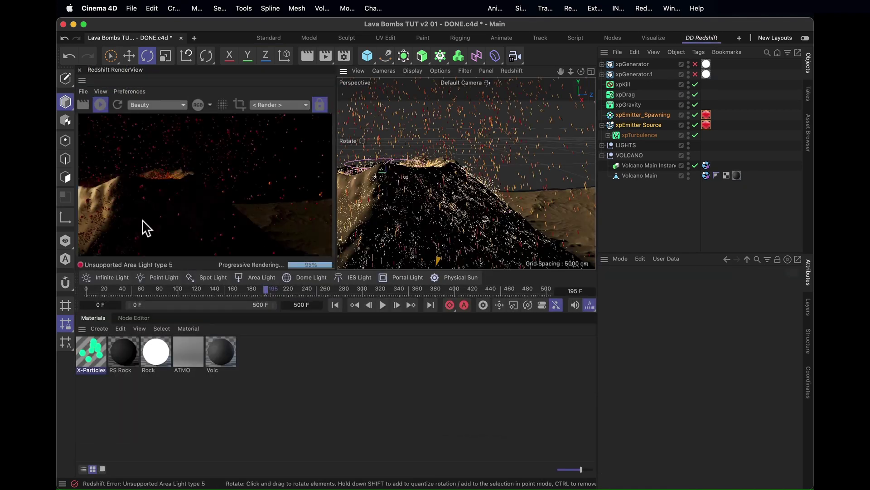
pyautogui.click(605, 145)
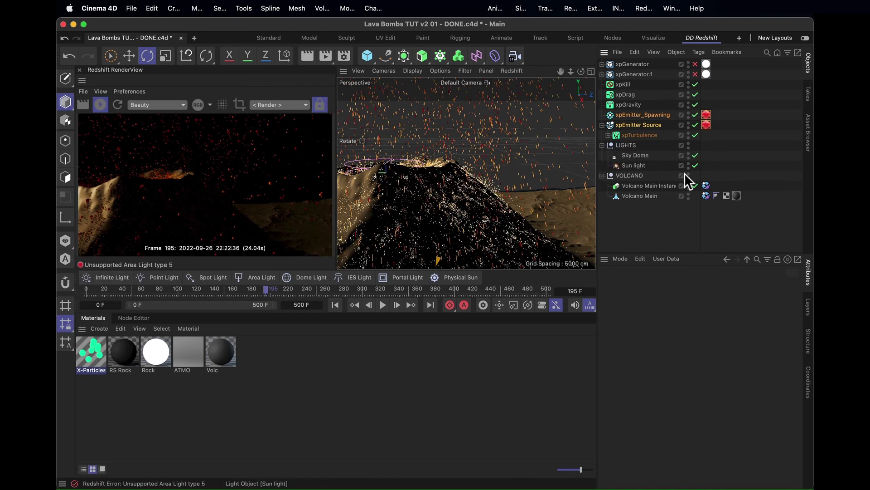
pyautogui.click(602, 145)
pyautogui.moveTo(338, 271); pyautogui.dragTo(334, 339)
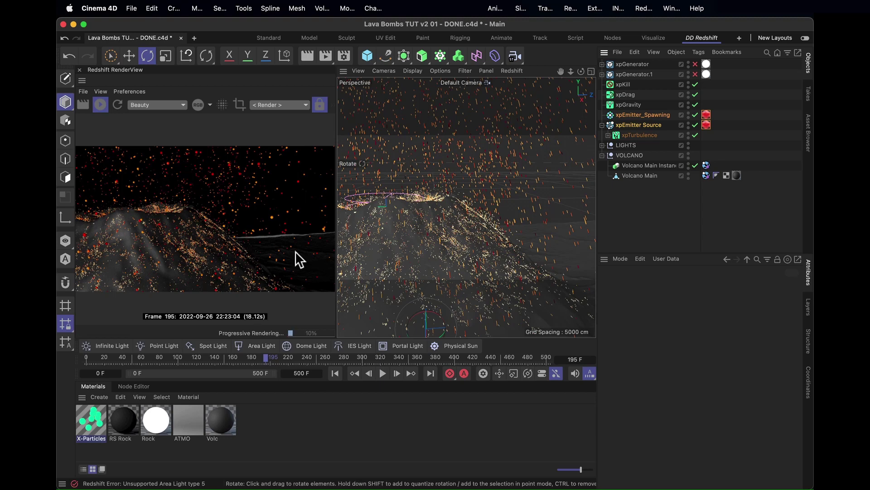
# Run the simulation to frame 185 and restart the live Redshift render on the volcano's slope.
pyautogui.keyDown('alt'); pyautogui.moveTo(470, 265); pyautogui.dragTo(562, 246, button='right'); pyautogui.keyUp('alt')
pyautogui.keyDown('alt'); pyautogui.moveTo(436, 218); pyautogui.dragTo(564, 304, button='middle'); pyautogui.keyUp('alt')
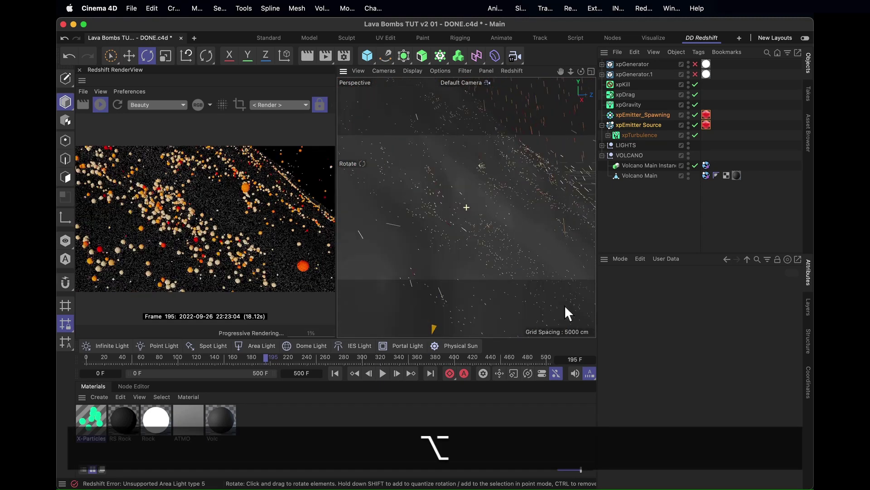
pyautogui.keyDown('alt'); pyautogui.moveTo(564, 305); pyautogui.dragTo(571, 276); pyautogui.keyUp('alt')
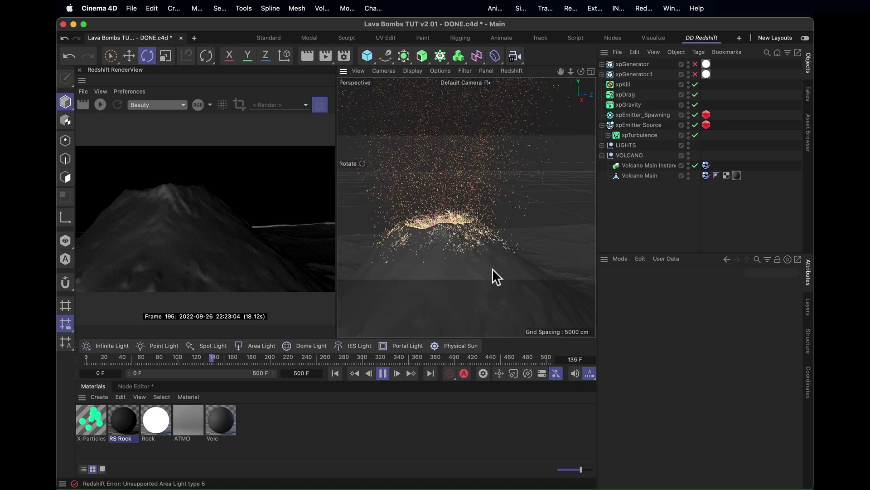
pyautogui.click(383, 373)
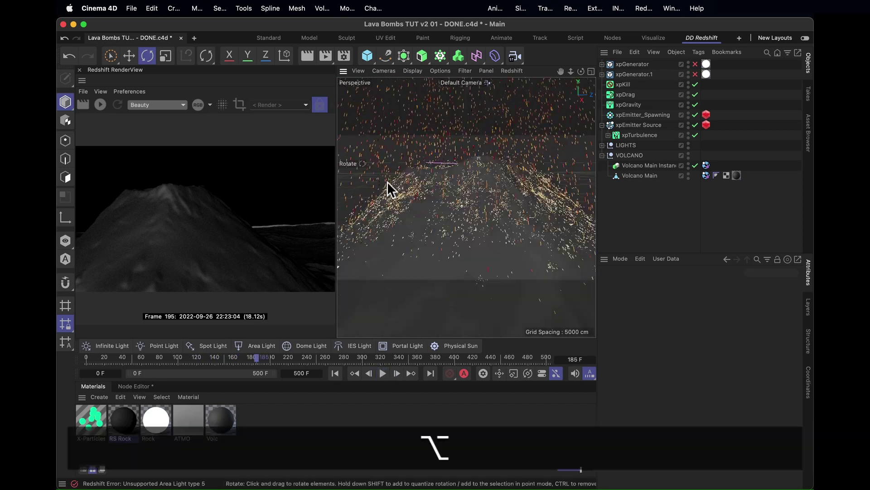
pyautogui.click(101, 104)
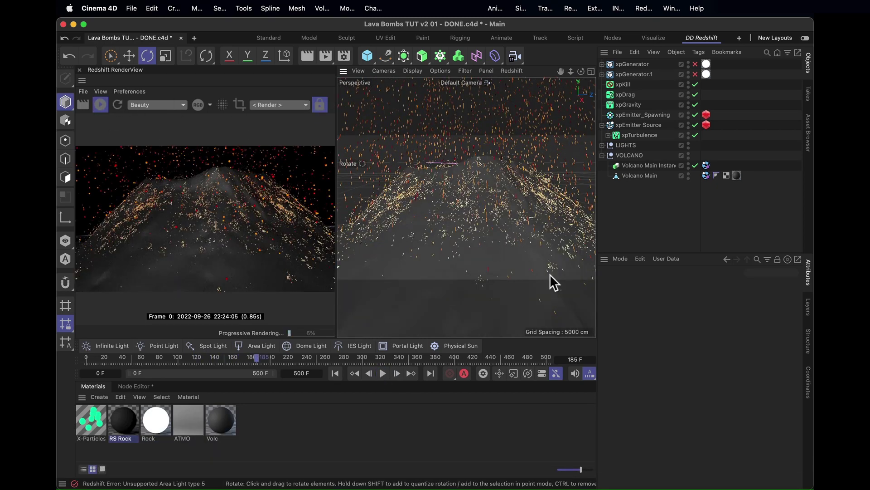
# Assign the RS Rock material to xpEmitter_Spawning and xpEmitter Source, with a close-up of the slope particles in the render.
pyautogui.keyDown('alt'); pyautogui.moveTo(453, 237); pyautogui.dragTo(496, 227); pyautogui.keyUp('alt')
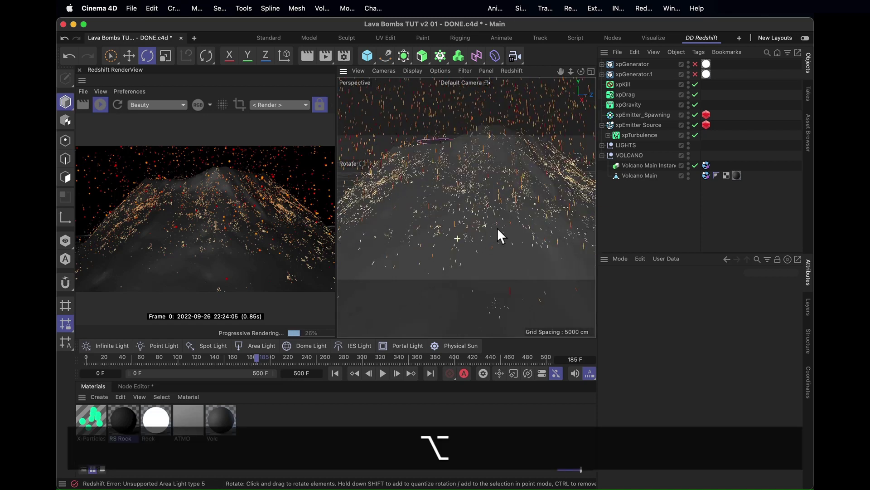
pyautogui.keyDown('alt'); pyautogui.moveTo(497, 227); pyautogui.dragTo(530, 220, button='right'); pyautogui.keyUp('alt')
pyautogui.keyDown('alt'); pyautogui.moveTo(398, 201); pyautogui.dragTo(479, 222, button='middle'); pyautogui.keyUp('alt')
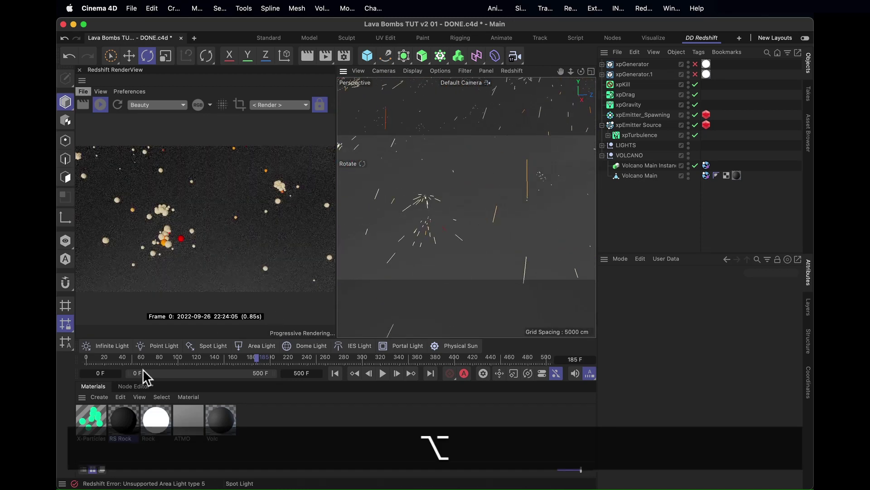
pyautogui.moveTo(119, 425); pyautogui.dragTo(251, 439)
pyautogui.moveTo(667, 103); pyautogui.dragTo(716, 124)
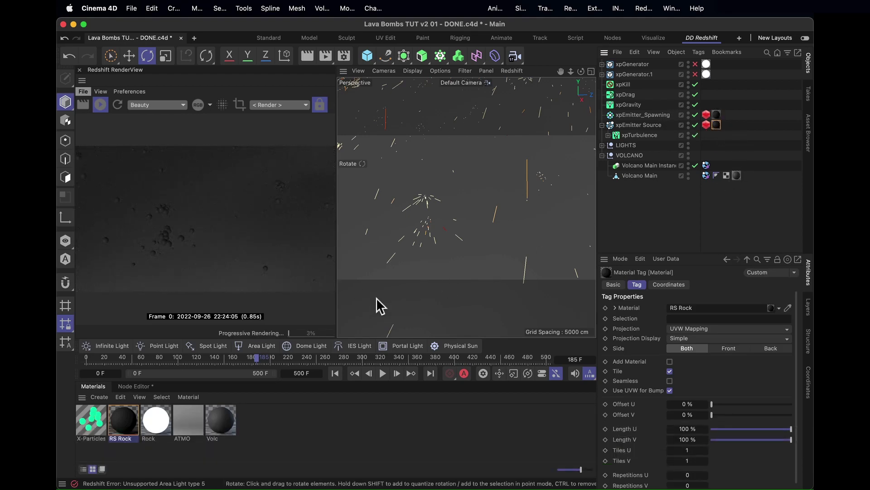
# Open the RS Rock material's node graph and add a Color User Data node.
pyautogui.click(133, 385)
pyautogui.moveTo(317, 366); pyautogui.dragTo(319, 296)
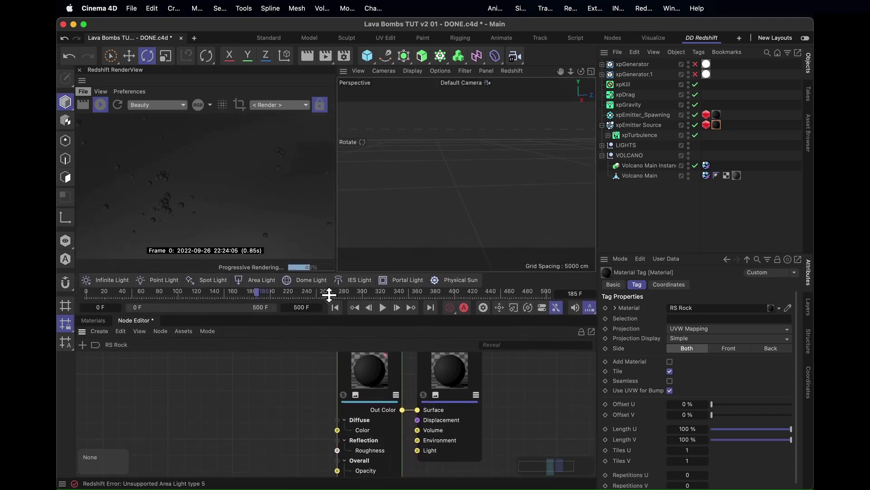
pyautogui.write('cuser')
pyautogui.moveTo(286, 213); pyautogui.dragTo(262, 439)
pyautogui.click(266, 168)
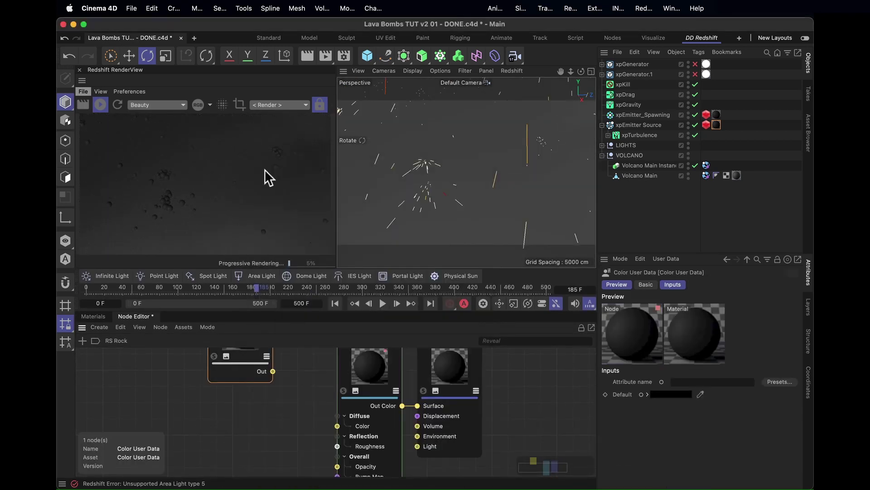
# Connect the Color User Data node's output to the RS Material's Emission input and move the node closer.
pyautogui.moveTo(346, 372); pyautogui.dragTo(348, 373)
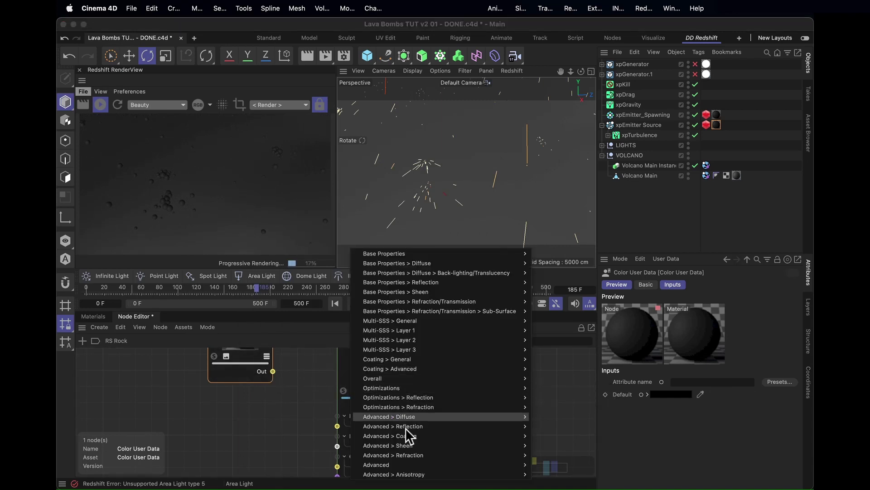
pyautogui.moveTo(523, 385)
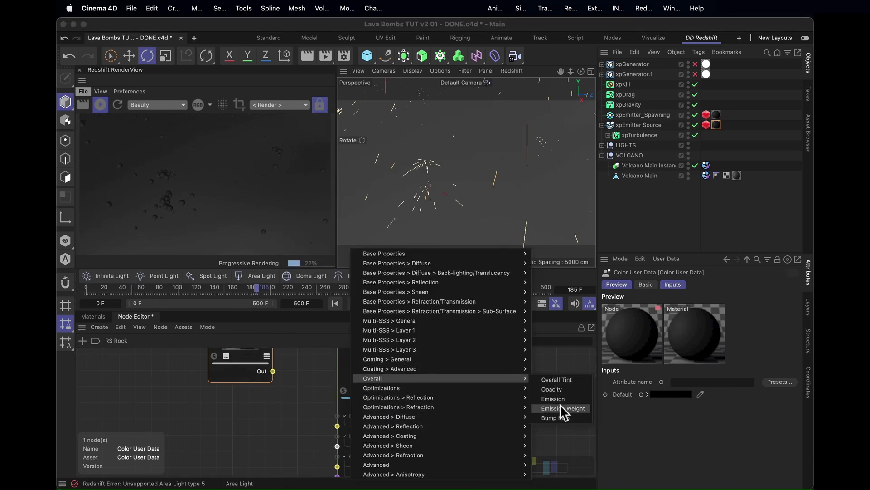
pyautogui.click(563, 408)
pyautogui.moveTo(260, 377); pyautogui.dragTo(276, 407)
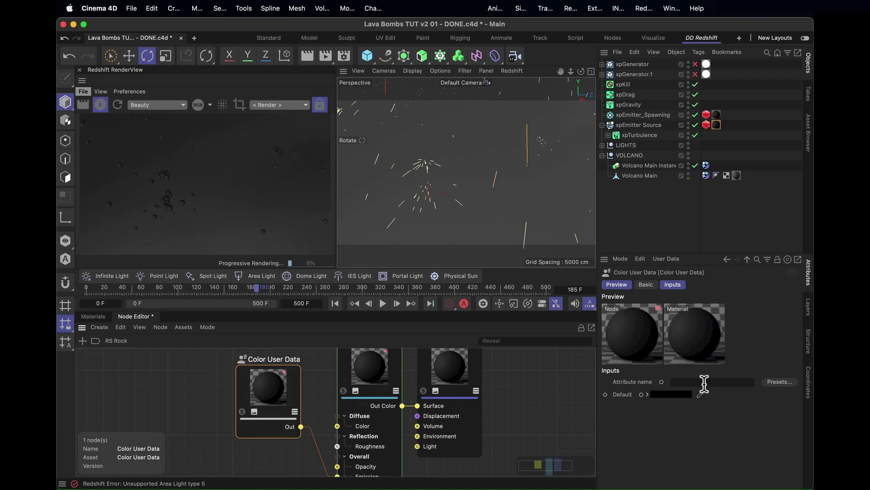
# Set the Color User Data attribute to the Particle Color preset and frame the whole crater in the live render.
pyautogui.click(786, 384)
pyautogui.moveTo(765, 414)
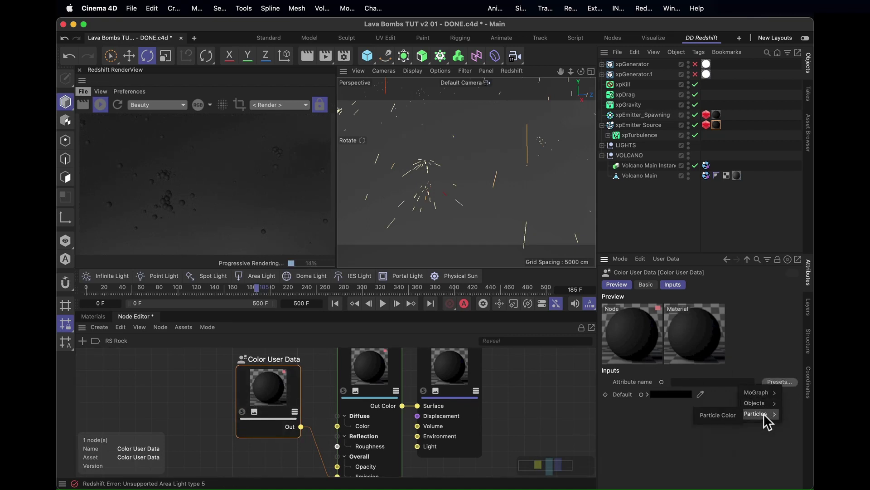
pyautogui.click(720, 415)
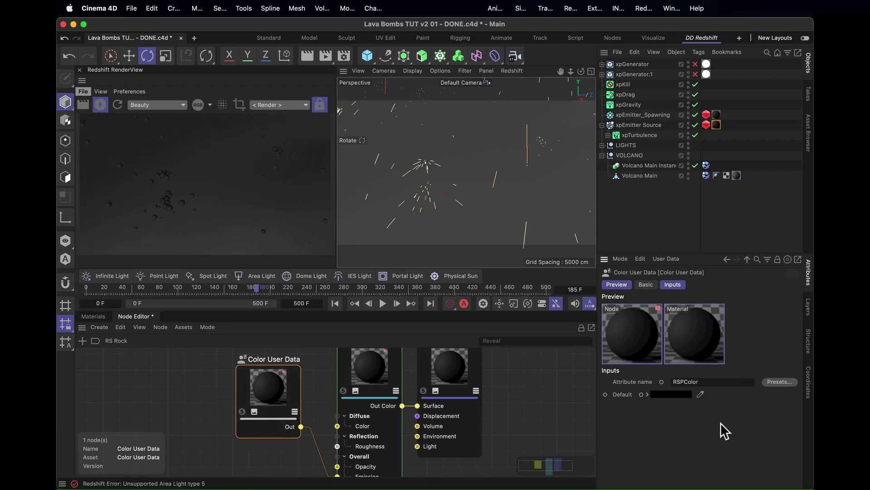
pyautogui.keyDown('alt'); pyautogui.moveTo(450, 135); pyautogui.dragTo(381, 227, button='right'); pyautogui.keyUp('alt')
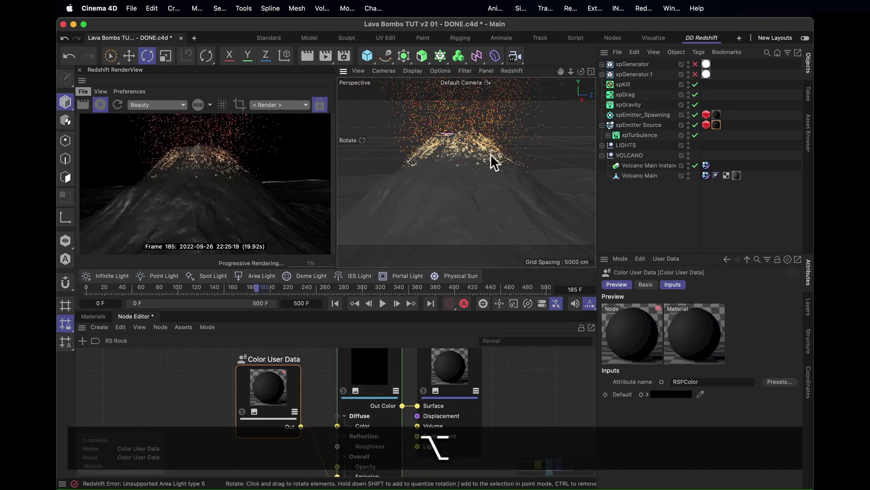
pyautogui.keyDown('alt'); pyautogui.moveTo(490, 154); pyautogui.dragTo(451, 185, button='middle'); pyautogui.keyUp('alt')
pyautogui.keyDown('alt'); pyautogui.moveTo(450, 185); pyautogui.dragTo(458, 198, button='right'); pyautogui.keyUp('alt')
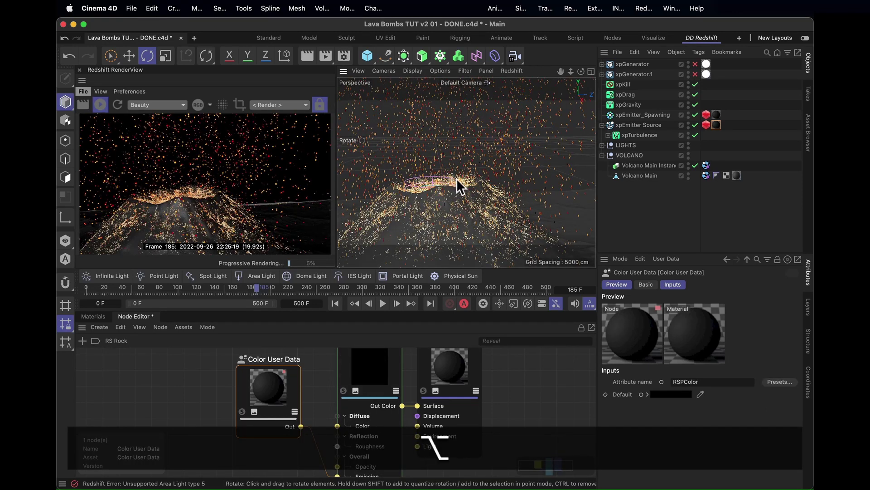
# Collapse the RS Material and Output nodes and tidy the placement of the Color User Data node.
pyautogui.click(396, 390)
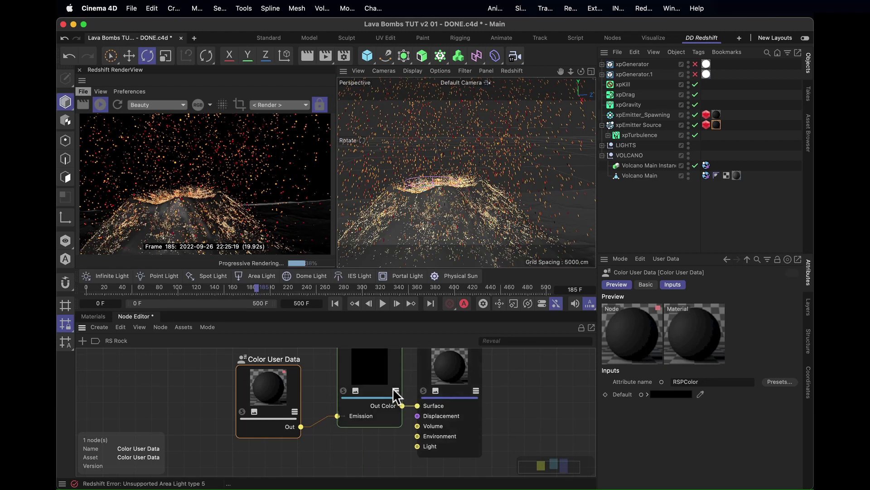
pyautogui.click(396, 390)
pyautogui.click(475, 391)
pyautogui.keyDown('alt'); pyautogui.moveTo(388, 451); pyautogui.dragTo(396, 483, button='middle'); pyautogui.keyUp('alt')
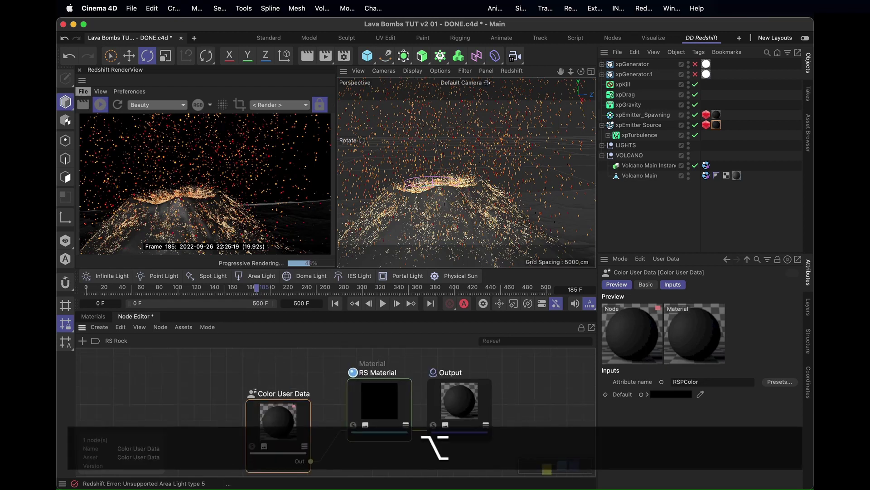
pyautogui.moveTo(287, 409); pyautogui.dragTo(297, 388)
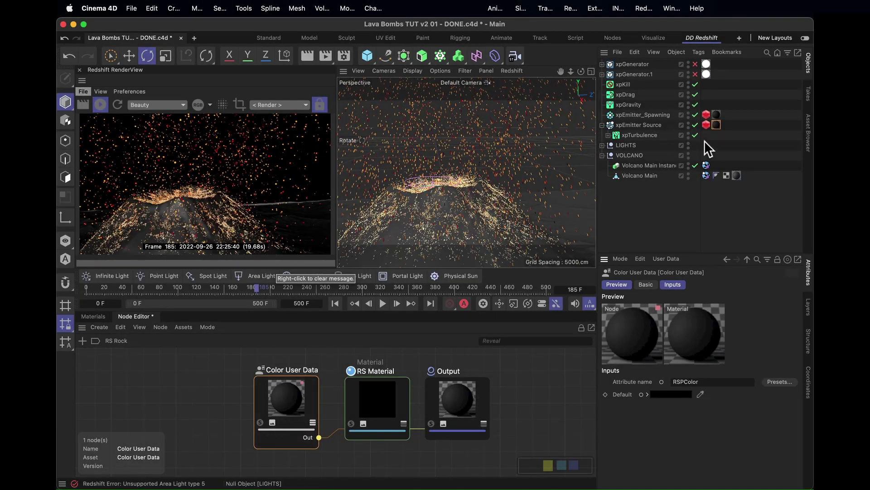
# Select both xpEmitter_Spawning and xpEmitter Source for editing.
pyautogui.moveTo(705, 108); pyautogui.dragTo(656, 116)
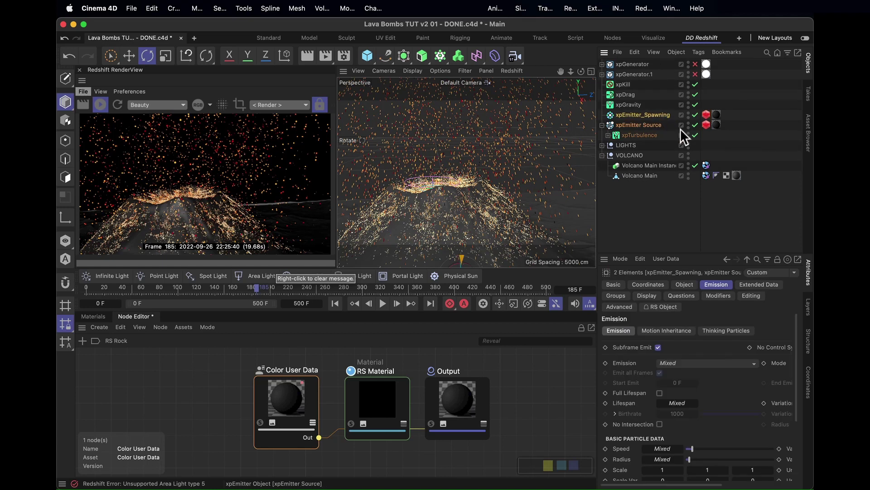